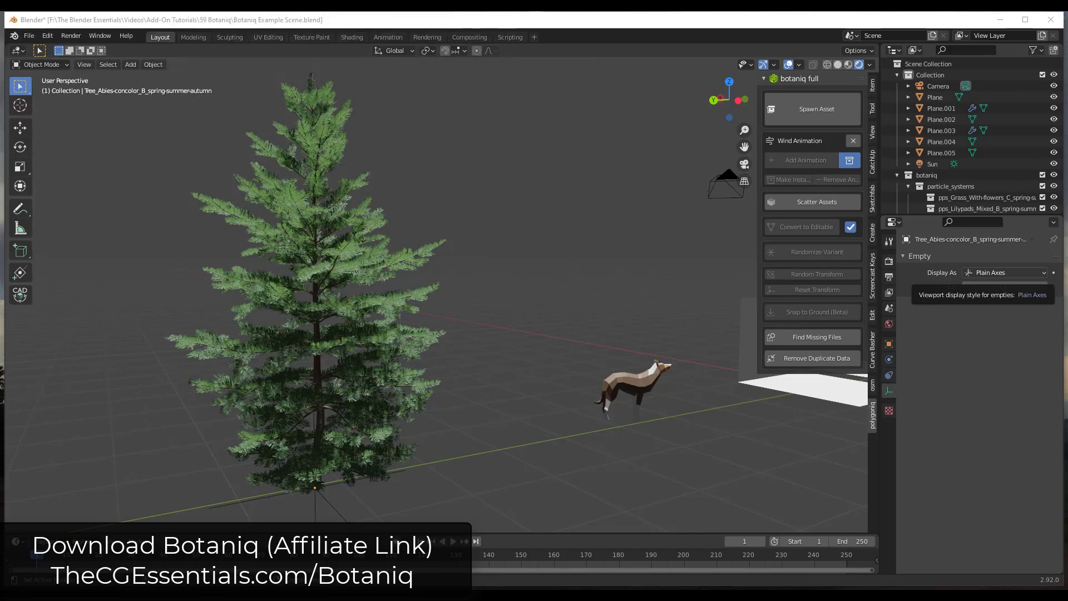
Browse the available botaniq assets in the coniferous and rocks categories of Spawn Asset
{"action": "left_click", "coordinate": [817, 109]}
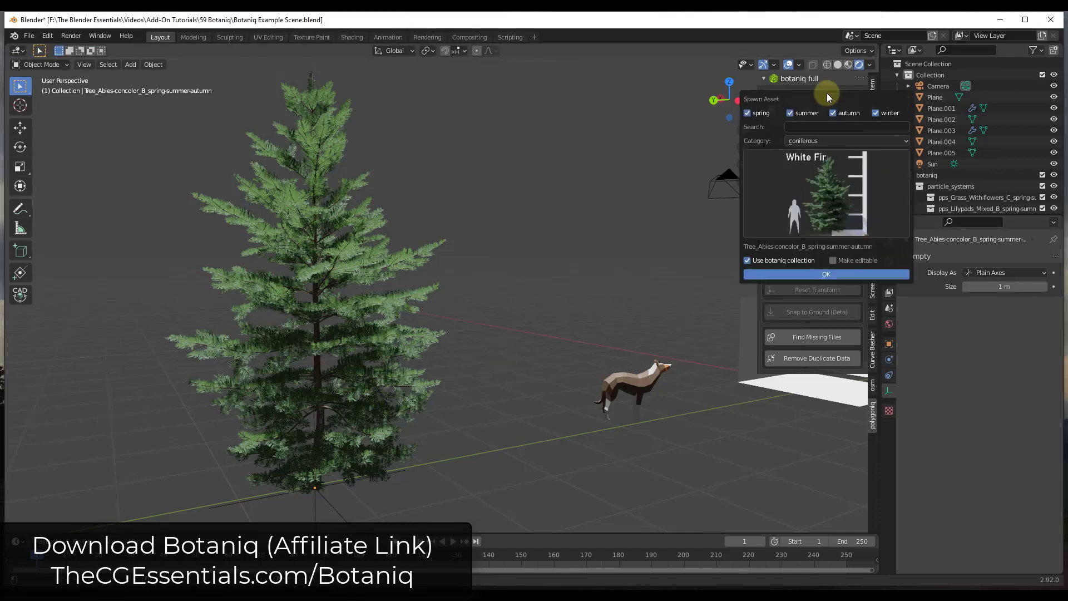
{"action": "left_click", "coordinate": [813, 165]}
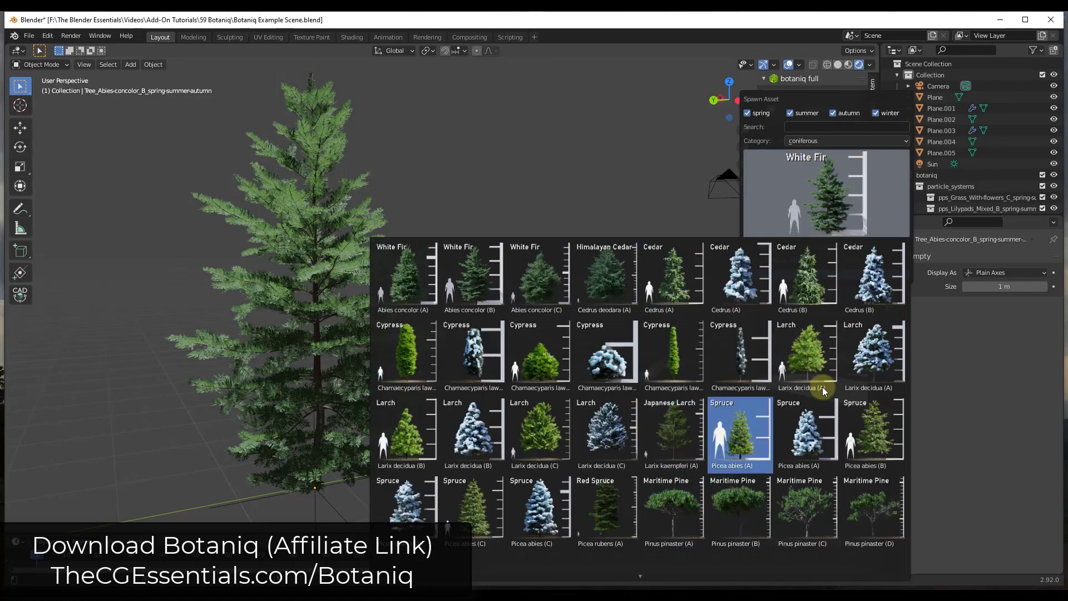
{"action": "left_click", "coordinate": [820, 141]}
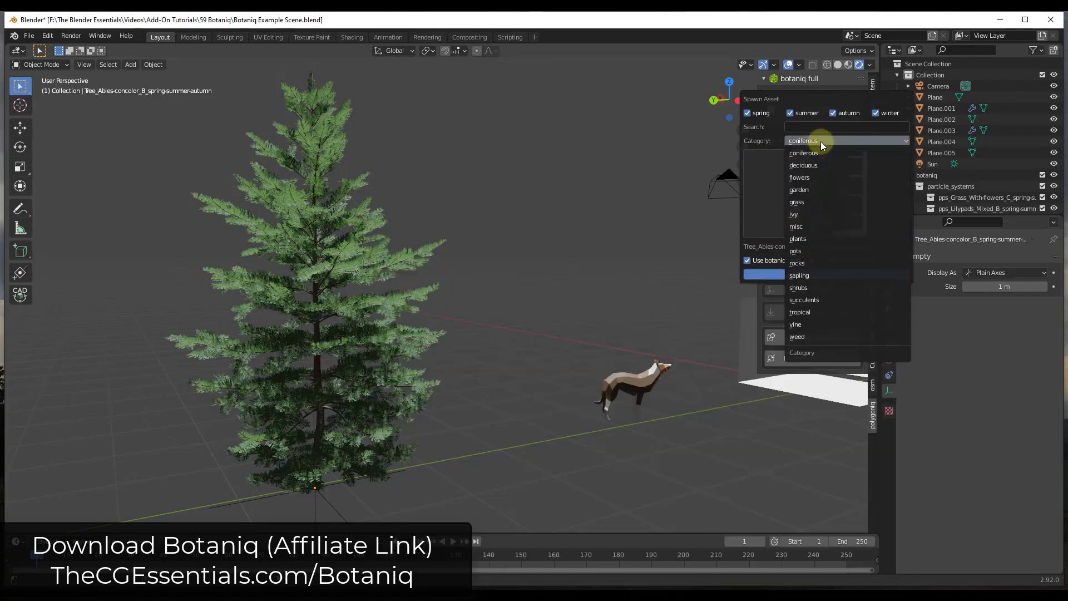
{"action": "left_click", "coordinate": [814, 262]}
{"action": "left_click", "coordinate": [806, 209]}
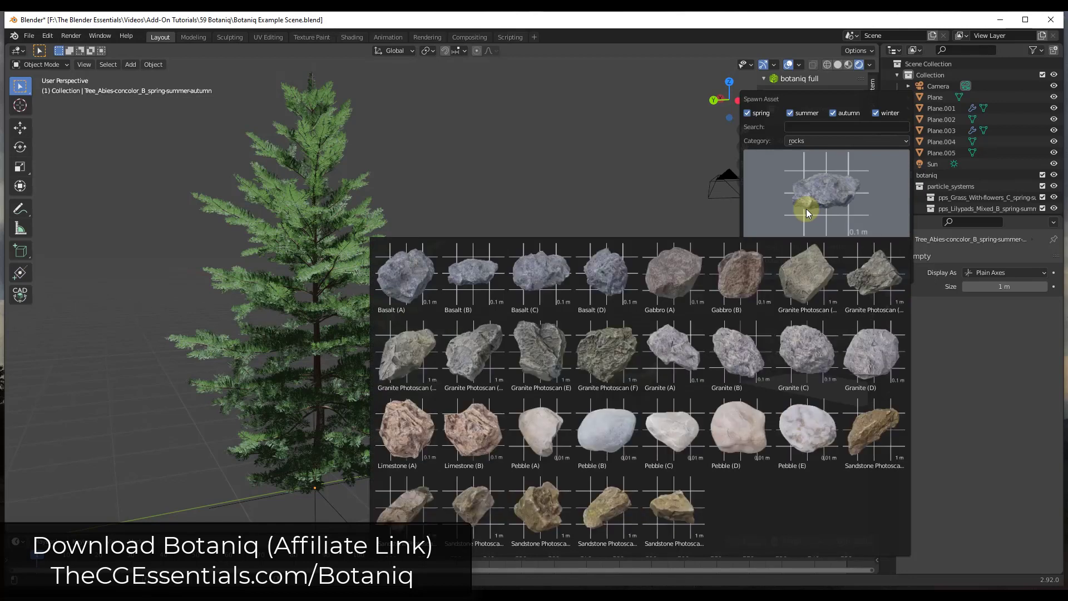
{"action": "left_click", "coordinate": [806, 209]}
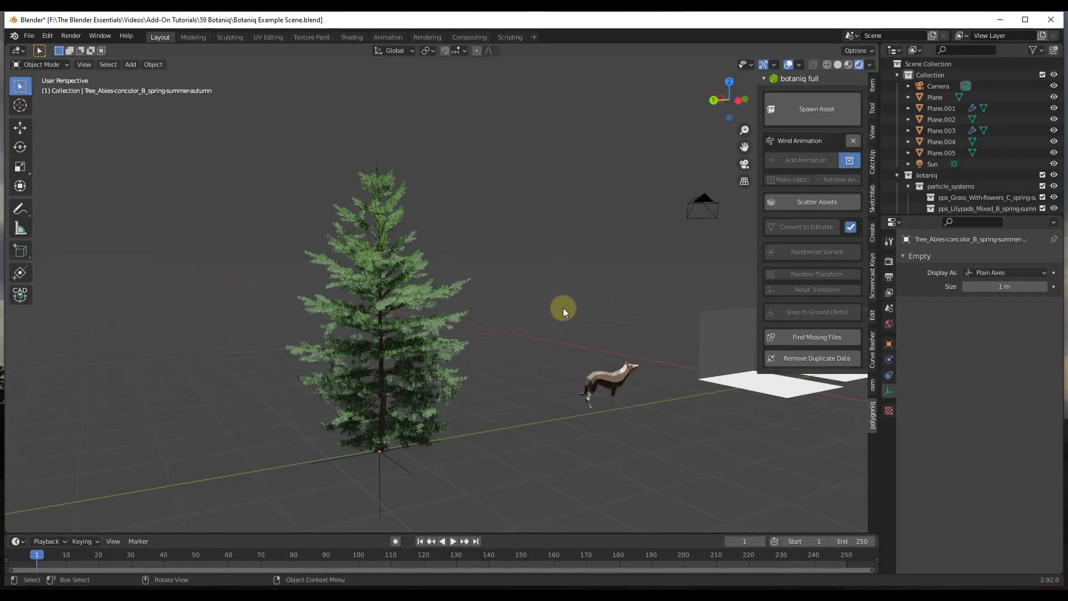
Examine the add-on list and installation options in the Blender preferences
{"action": "left_click", "coordinate": [47, 36]}
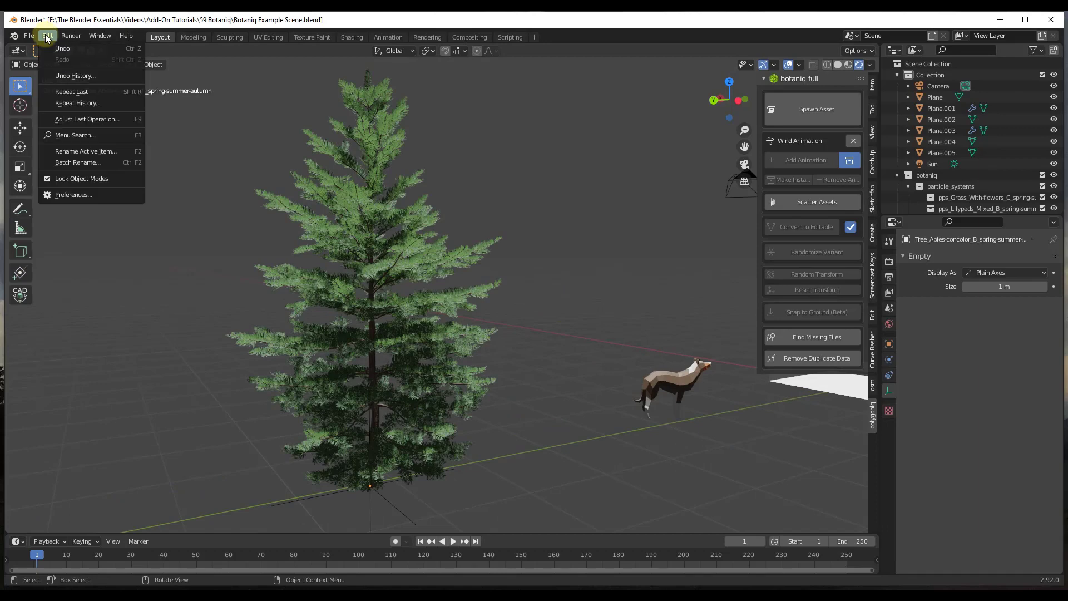
{"action": "left_click", "coordinate": [131, 195]}
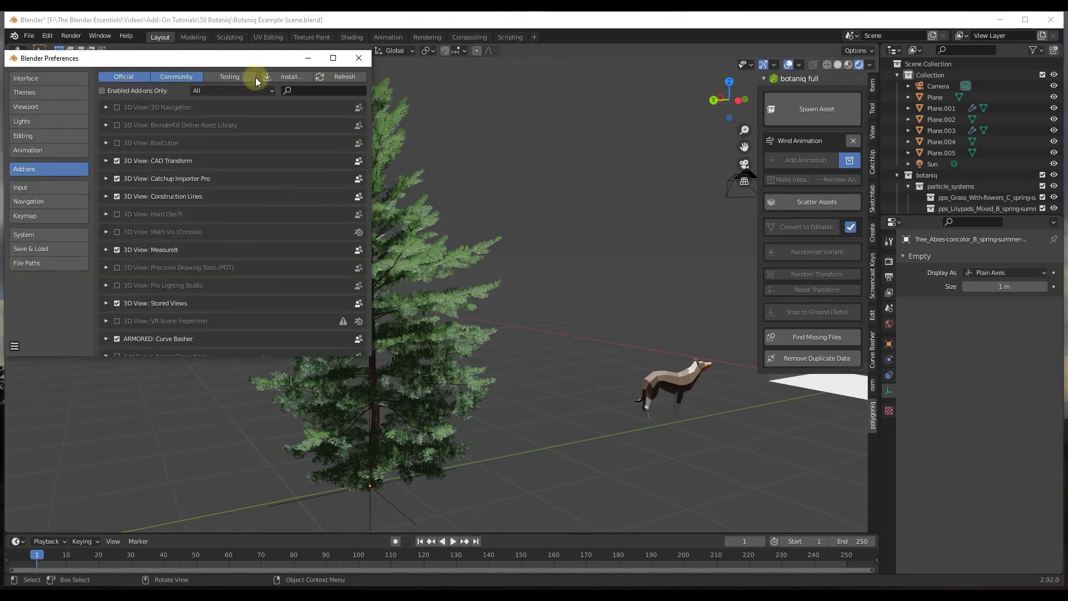
{"action": "left_click", "coordinate": [358, 58]}
{"action": "scroll", "coordinate": [490, 287], "scroll_direction": "down", "scroll_amount": 2}
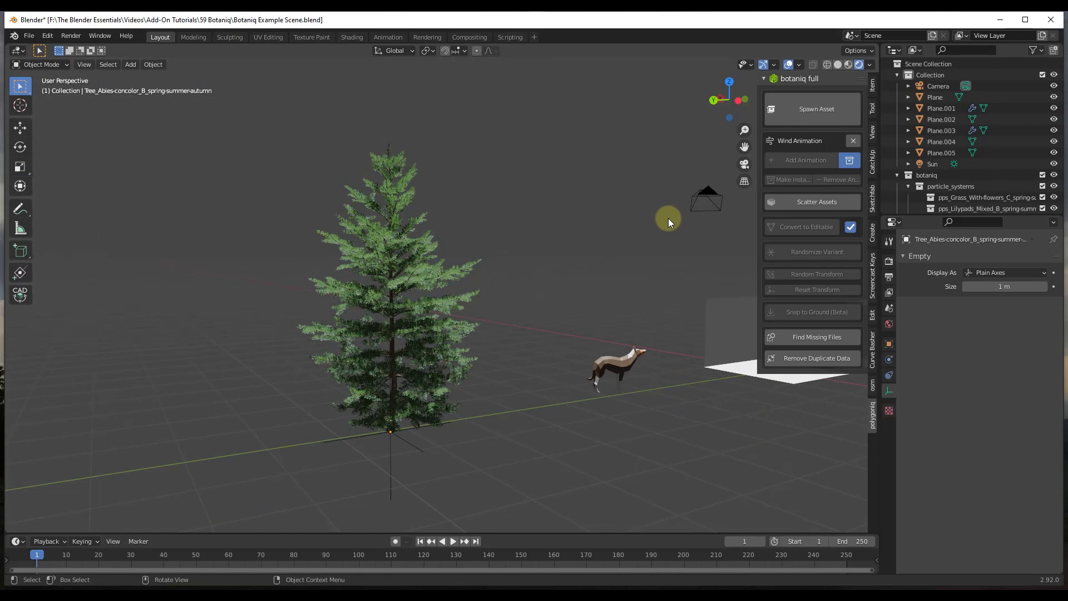
{"action": "middle_click_drag", "start_coordinate": [668, 218], "coordinate": [672, 228]}
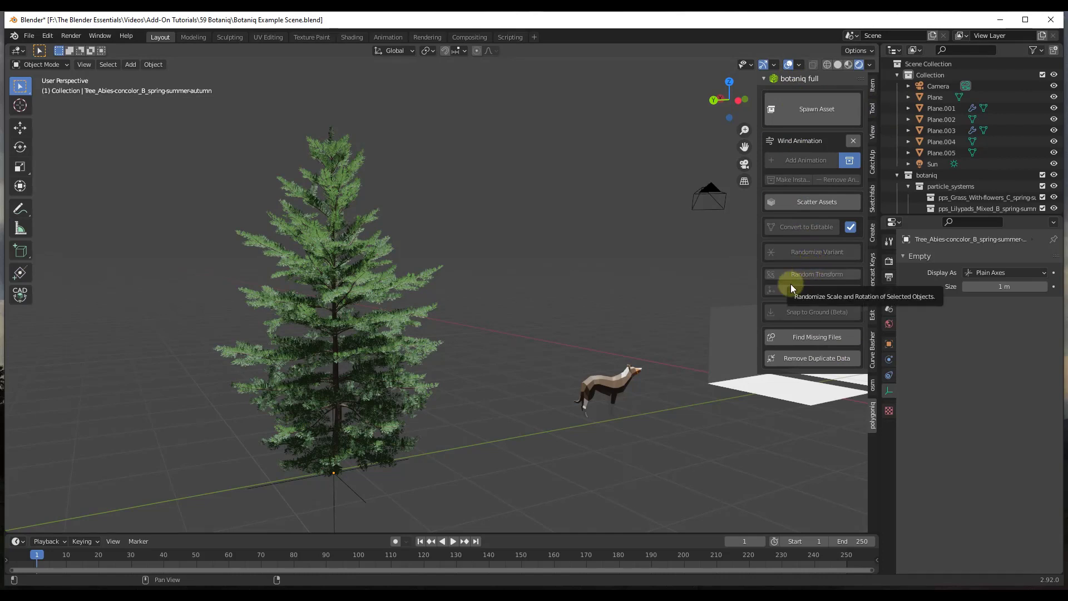
Browse the deciduous, flowers, garden and grass categories of Spawn Asset and examine the grass thumbnails
{"action": "left_click", "coordinate": [813, 114]}
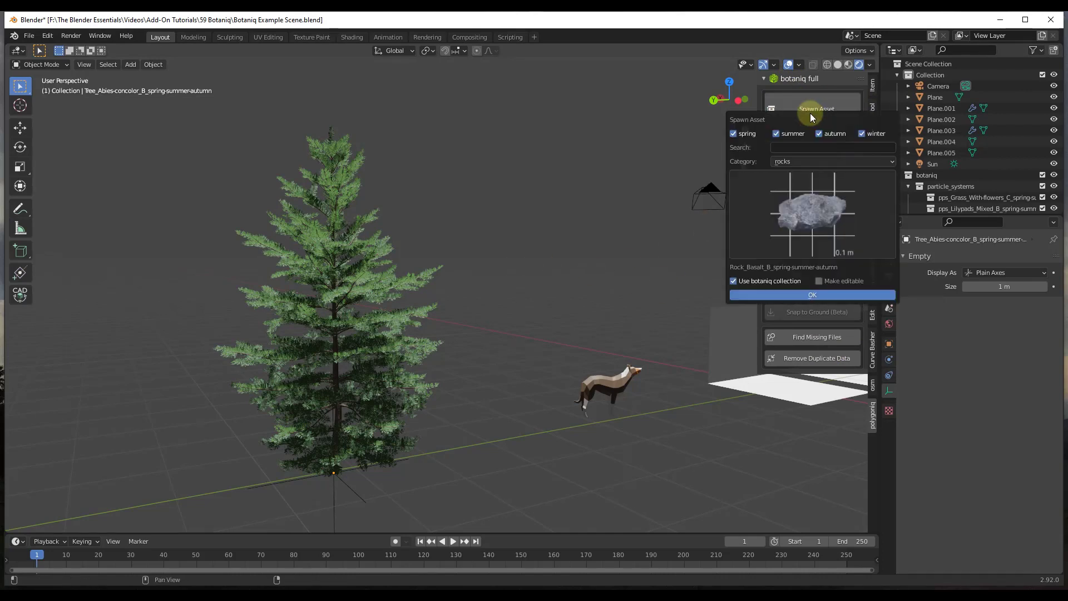
{"action": "left_click", "coordinate": [807, 161]}
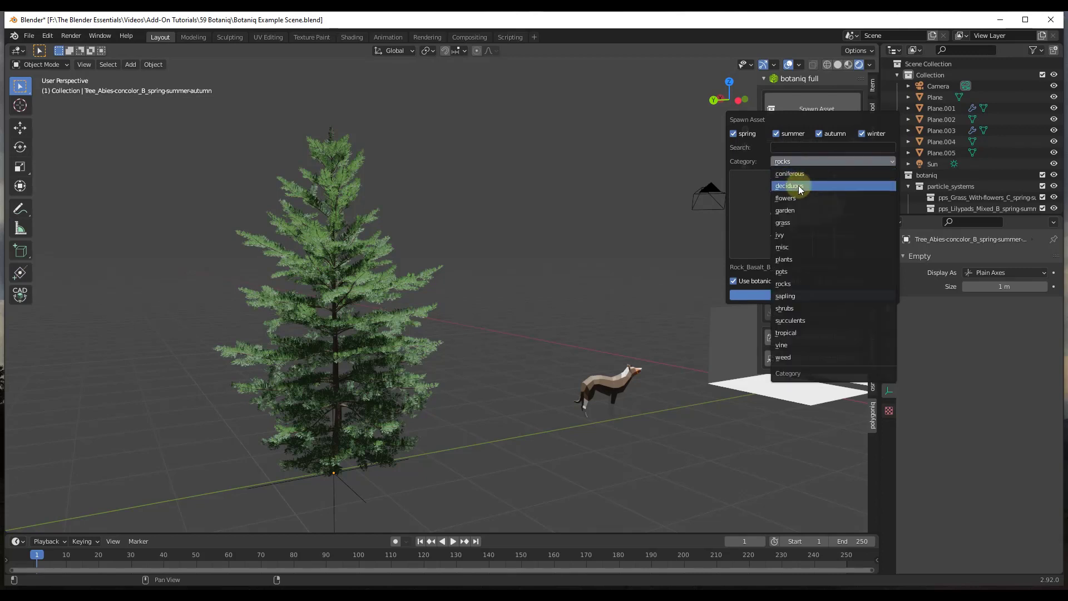
{"action": "left_click", "coordinate": [799, 186]}
{"action": "left_click", "coordinate": [800, 163]}
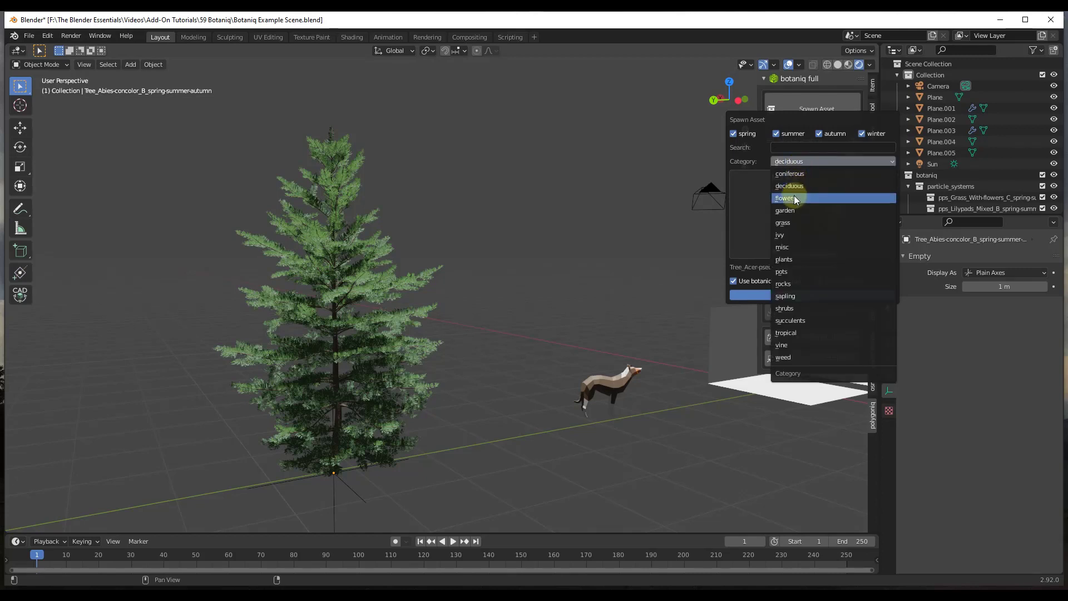
{"action": "left_click", "coordinate": [795, 198]}
{"action": "left_click", "coordinate": [806, 160]}
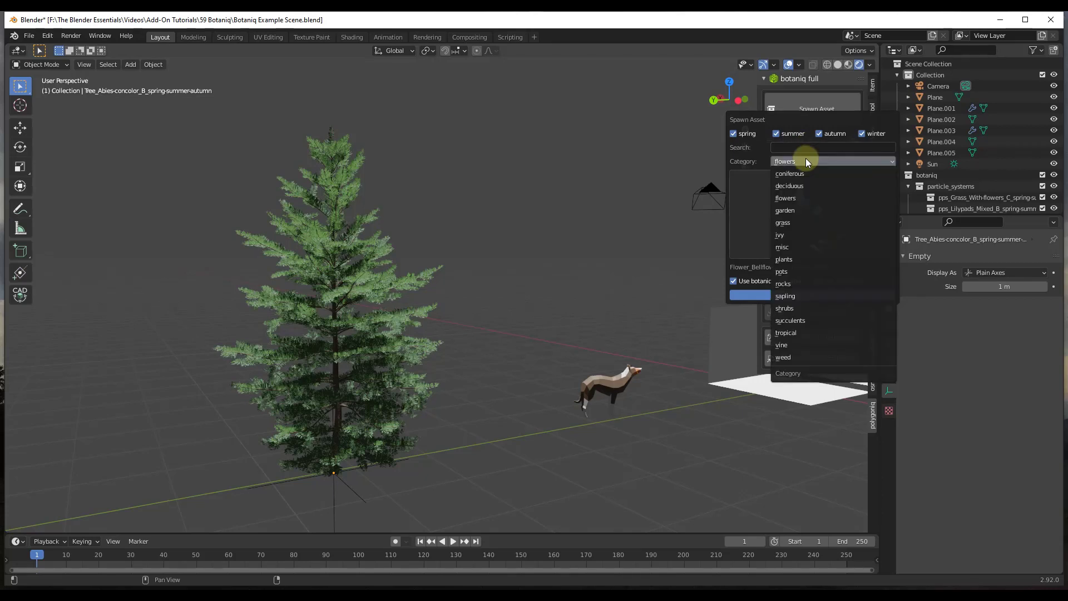
{"action": "left_click", "coordinate": [801, 210]}
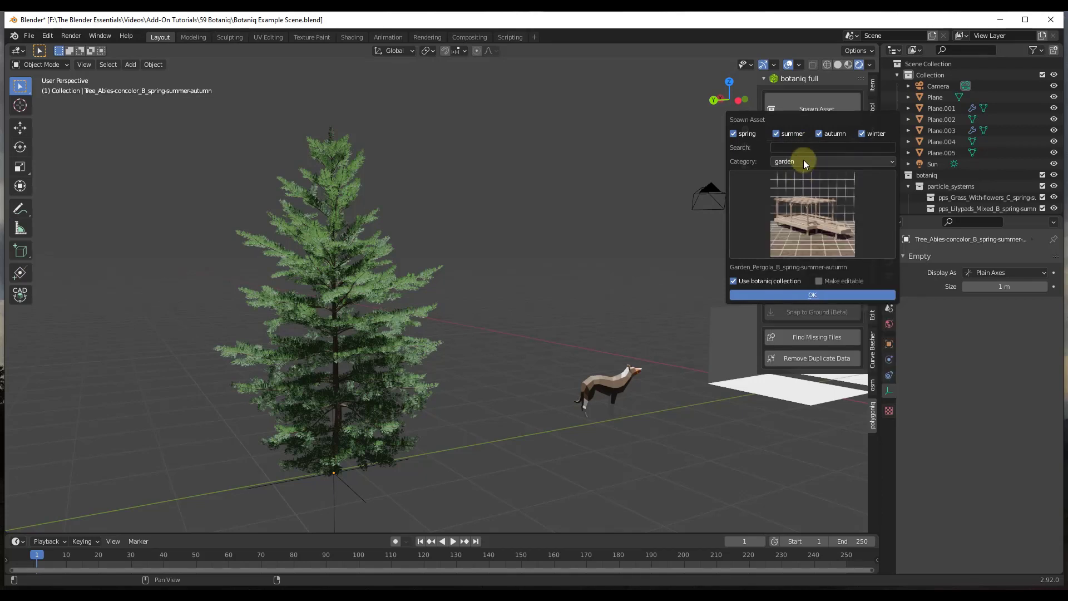
{"action": "left_click", "coordinate": [803, 199]}
{"action": "left_click", "coordinate": [799, 161]}
{"action": "left_click", "coordinate": [792, 222]}
{"action": "left_click", "coordinate": [802, 216]}
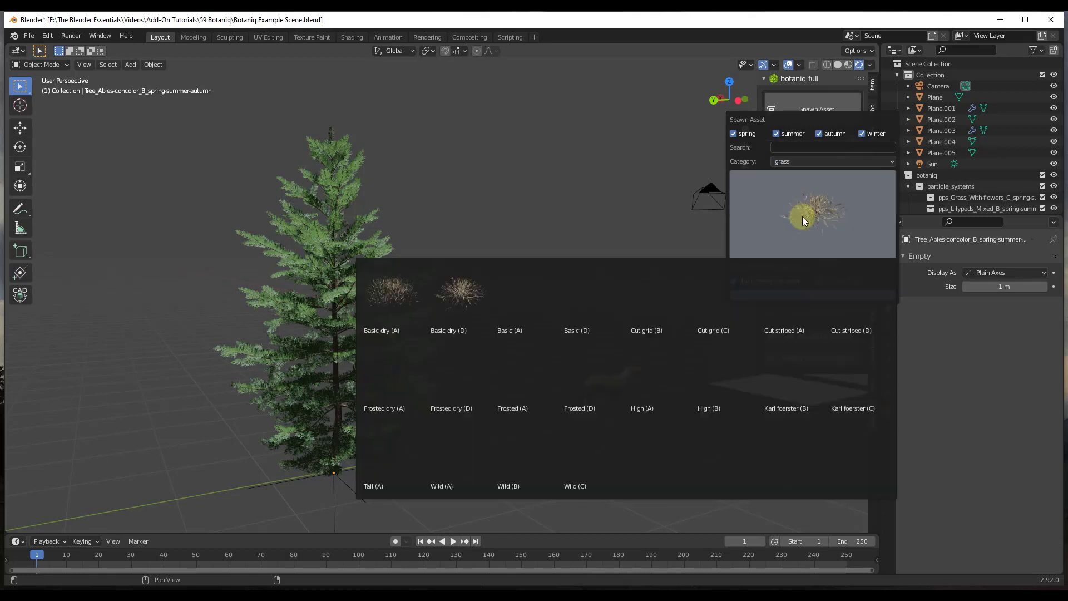
Set the asset category to deciduous and choose the autumn maple Tree_Acer-pseudoplatanus_B_autumn
{"action": "left_click", "coordinate": [800, 162]}
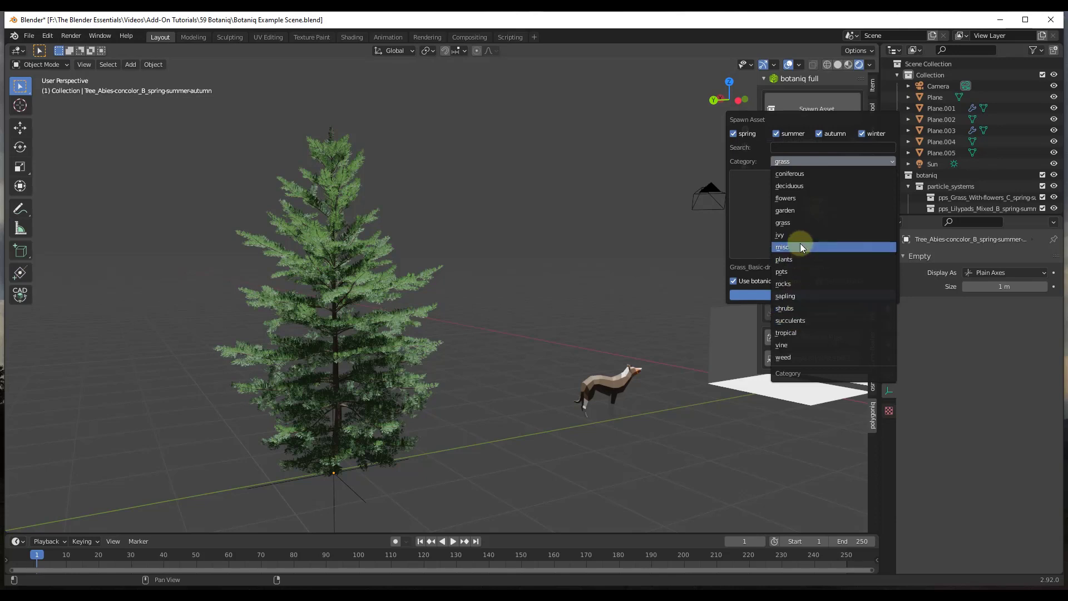
{"action": "left_click", "coordinate": [798, 186]}
{"action": "left_click", "coordinate": [783, 218]}
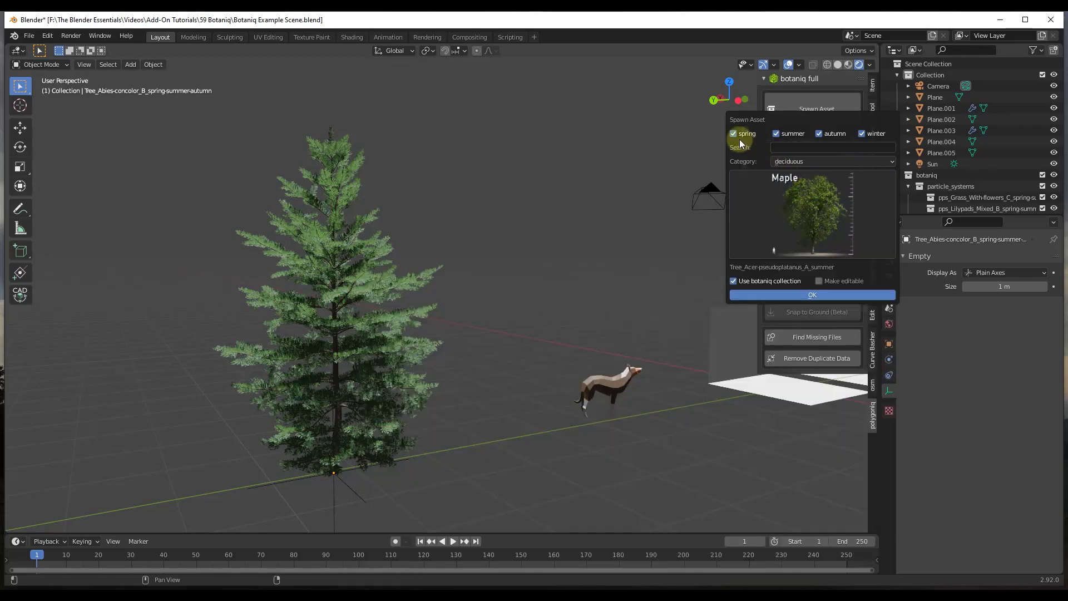
{"action": "left_click", "coordinate": [832, 213]}
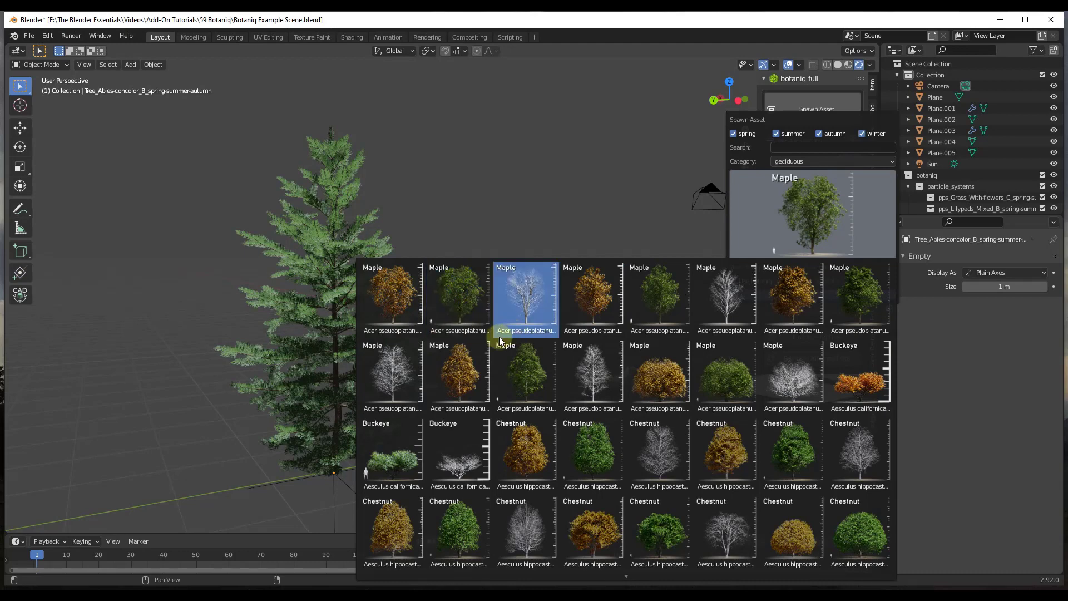
{"action": "left_click", "coordinate": [593, 302]}
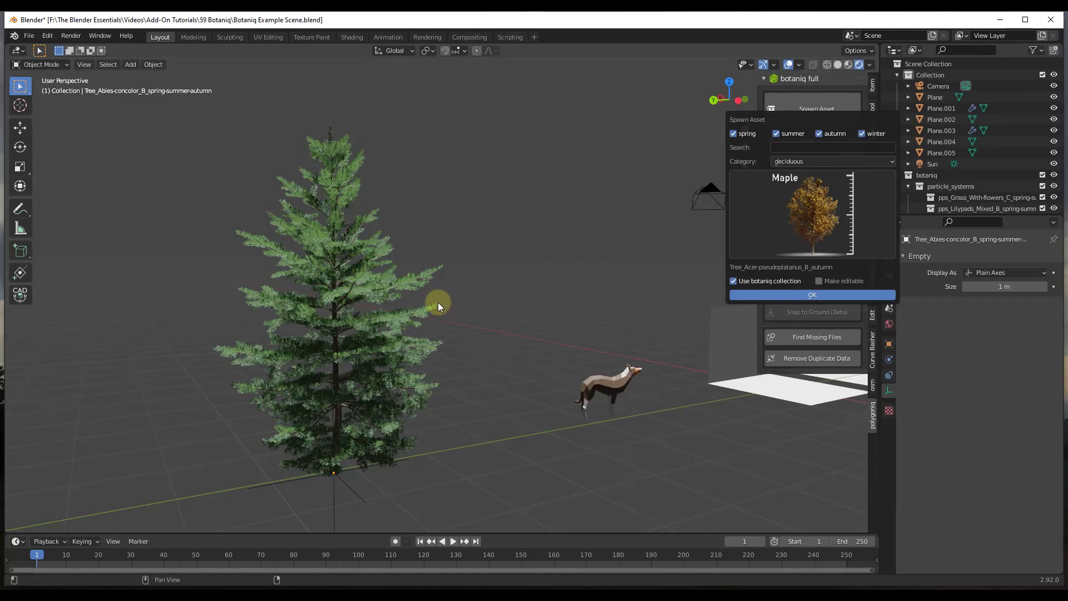
Place the 3D cursor on open ground away from the fir and spawn the Tree_Acer-pseudoplatanus_B_autumn maple there
{"action": "key", "text": "Return"}
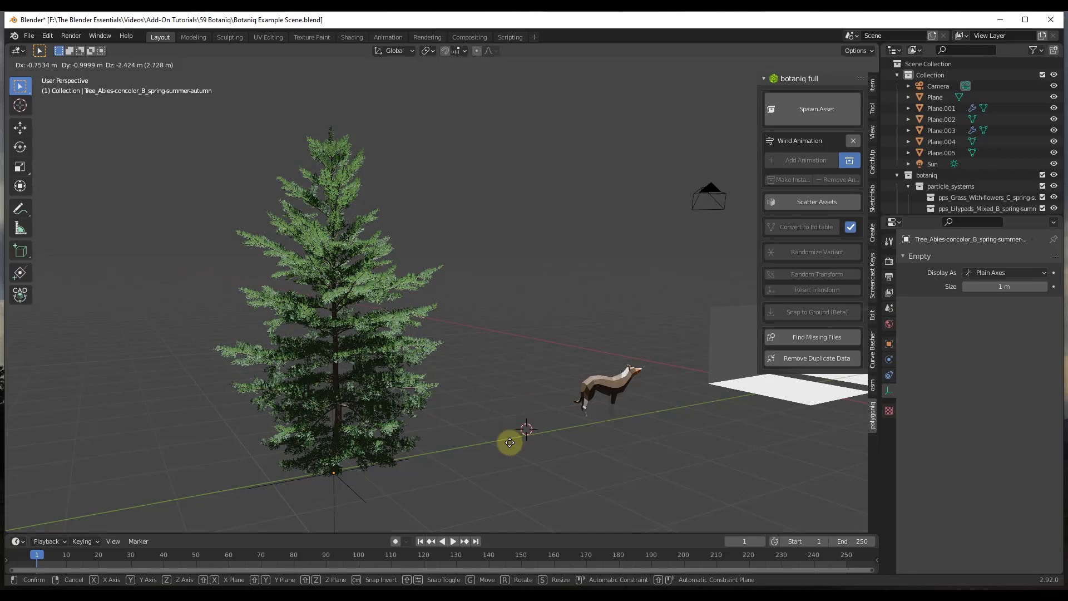
{"action": "left_click", "coordinate": [470, 462]}
{"action": "scroll", "coordinate": [544, 400], "scroll_direction": "down", "scroll_amount": 6}
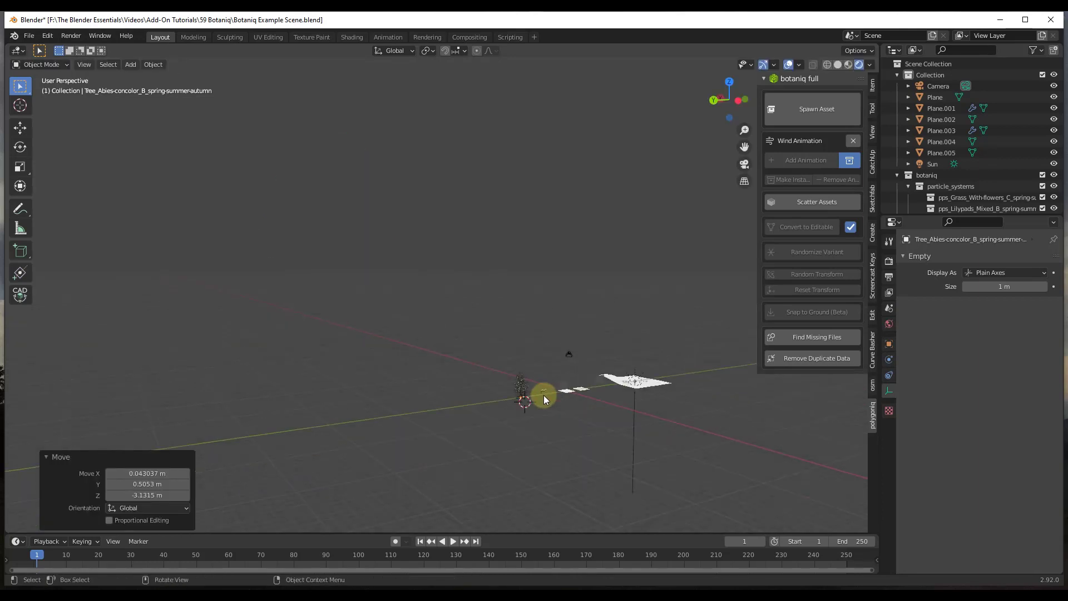
{"action": "right_click", "coordinate": [465, 410], "text": "shift"}
{"action": "key", "text": "g"}
{"action": "left_click", "coordinate": [488, 393]}
{"action": "left_click", "coordinate": [800, 117]}
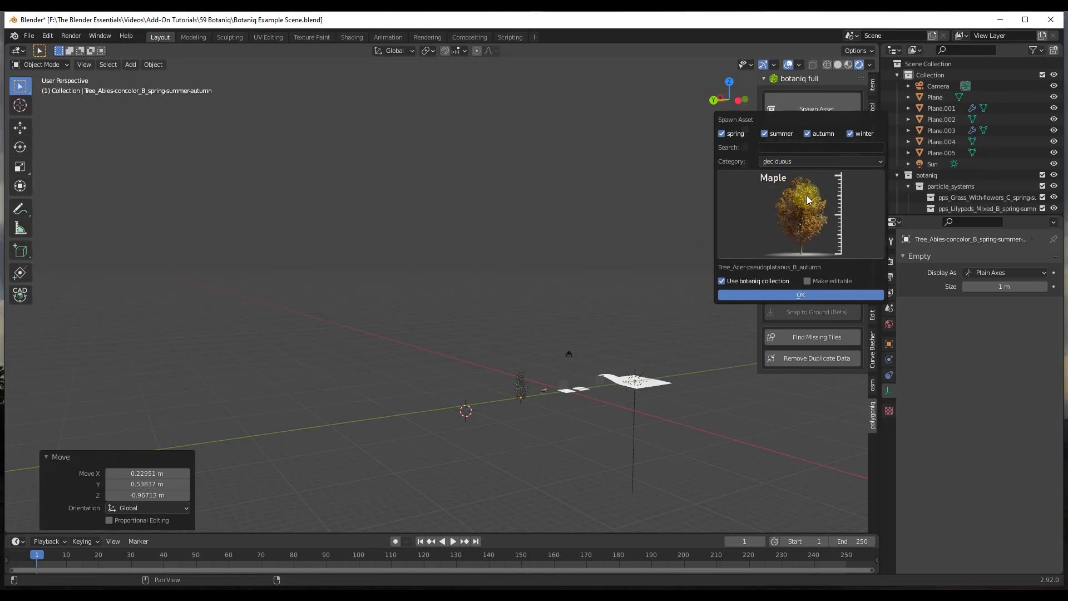
{"action": "left_click", "coordinate": [797, 298]}
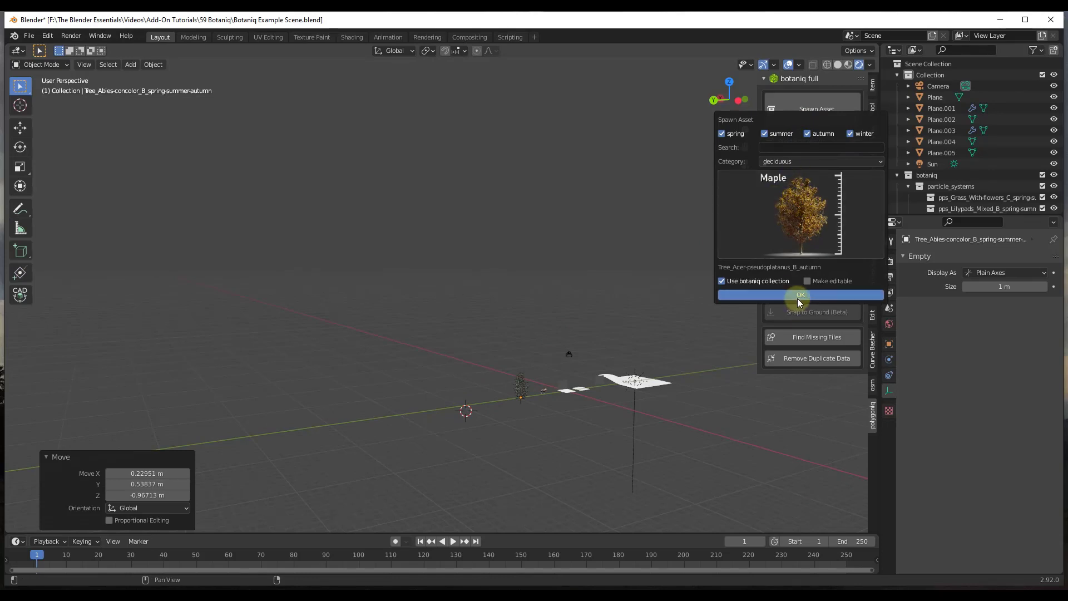
Examine the spawned autumn maple's leaves, branches and overall shape from close up and from different angles
{"action": "scroll", "coordinate": [439, 364], "scroll_direction": "up", "scroll_amount": 3}
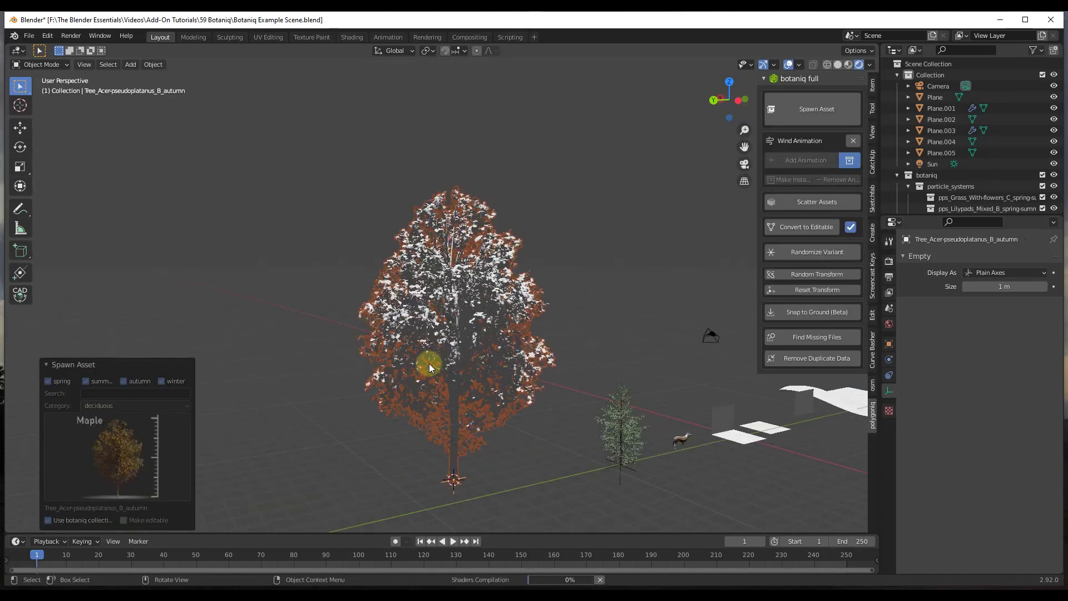
{"action": "scroll", "coordinate": [429, 362], "scroll_direction": "up", "scroll_amount": 5}
{"action": "scroll", "coordinate": [468, 327], "scroll_direction": "up", "scroll_amount": 8}
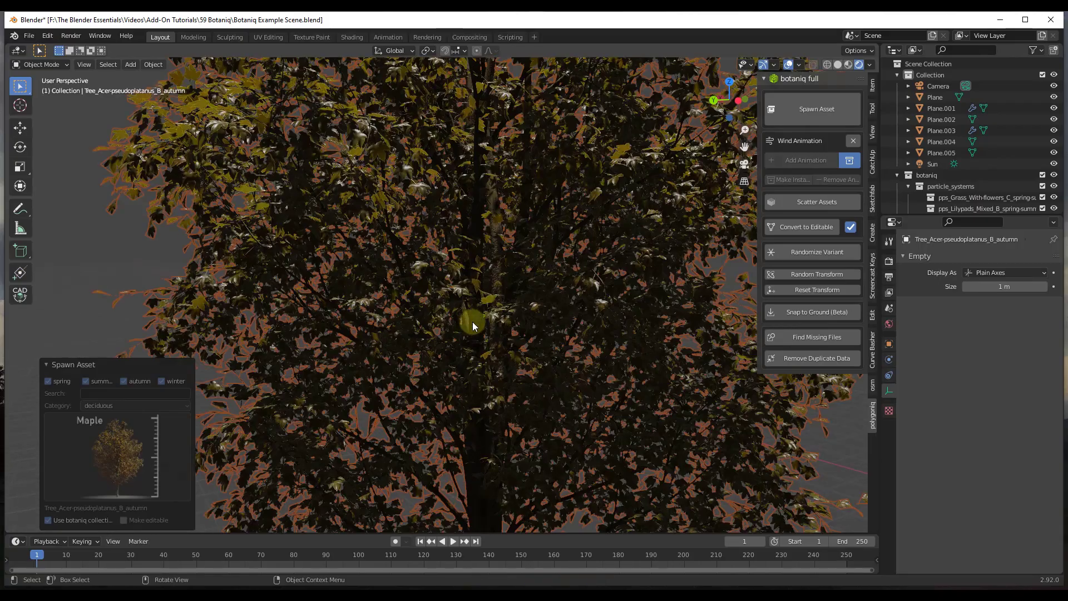
{"action": "scroll", "coordinate": [473, 312], "scroll_direction": "down", "scroll_amount": 5}
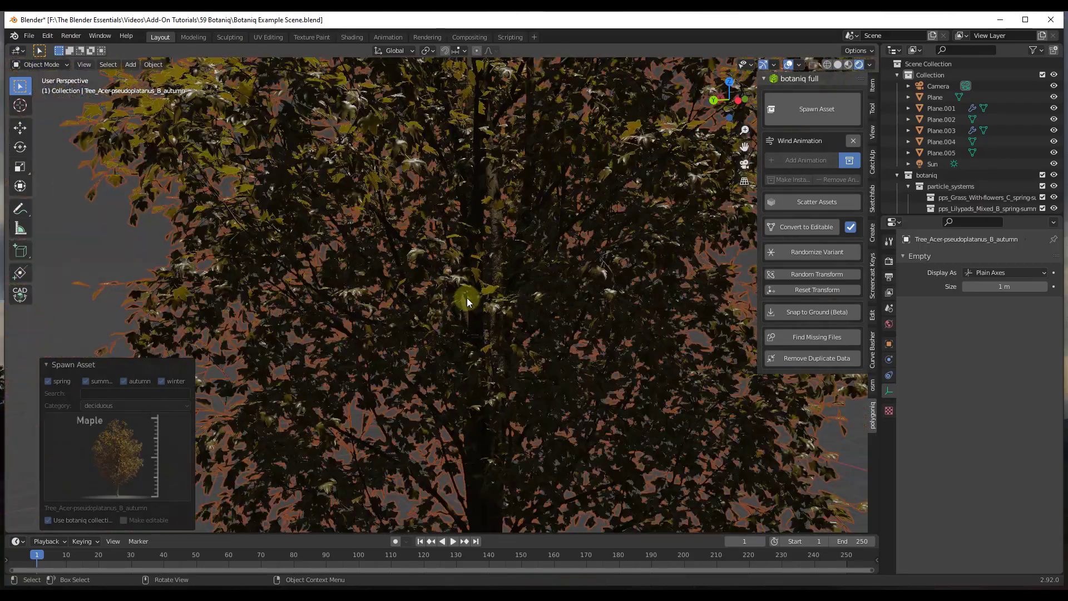
{"action": "middle_click_drag", "start_coordinate": [466, 298], "coordinate": [606, 295]}
{"action": "scroll", "coordinate": [577, 312], "scroll_direction": "up", "scroll_amount": 4}
{"action": "scroll", "coordinate": [578, 311], "scroll_direction": "up", "scroll_amount": 3}
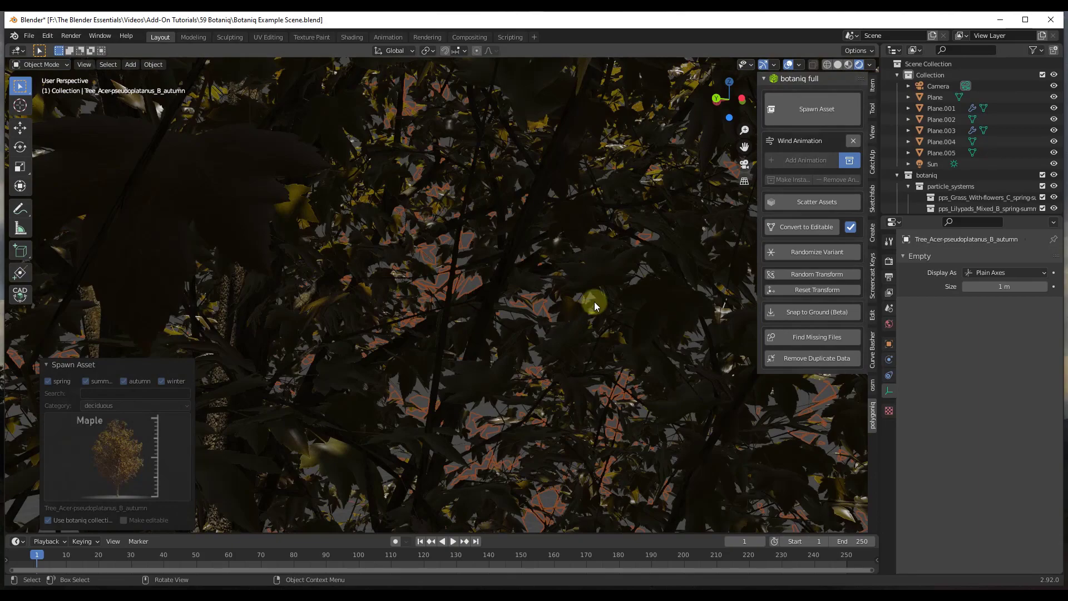
{"action": "scroll", "coordinate": [601, 284], "scroll_direction": "down", "scroll_amount": 5}
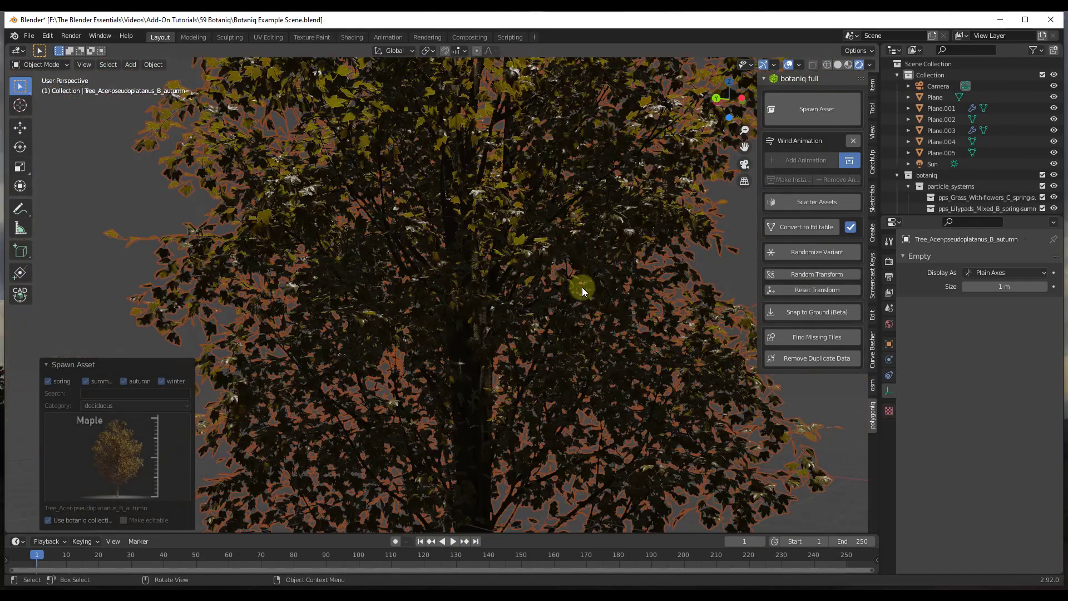
{"action": "scroll", "coordinate": [582, 290], "scroll_direction": "down", "scroll_amount": 3}
{"action": "scroll", "coordinate": [555, 273], "scroll_direction": "down", "scroll_amount": 3}
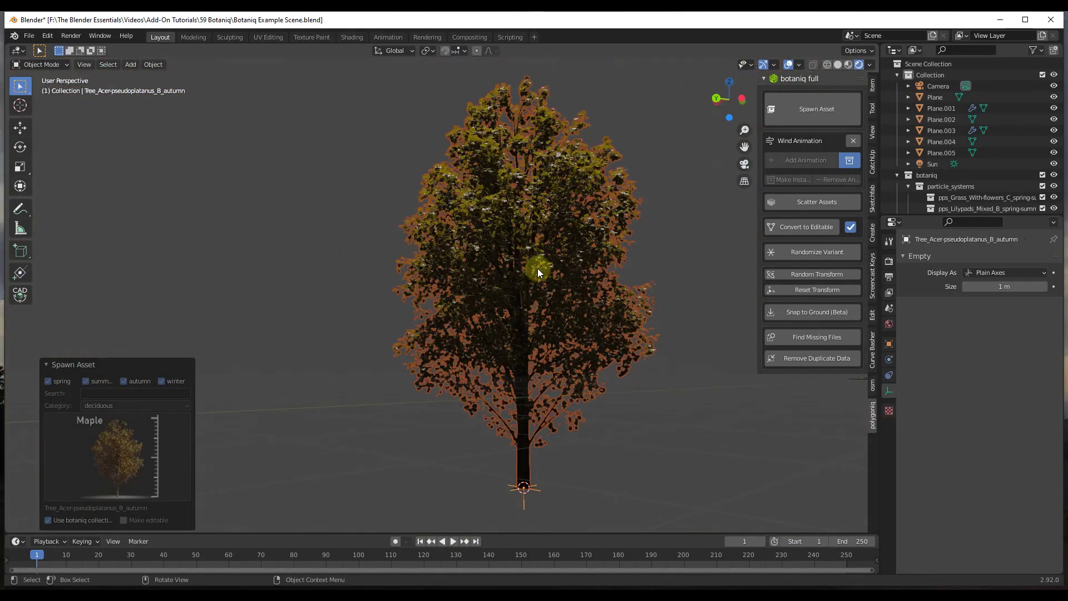
{"action": "middle_click_drag", "start_coordinate": [569, 243], "coordinate": [545, 274]}
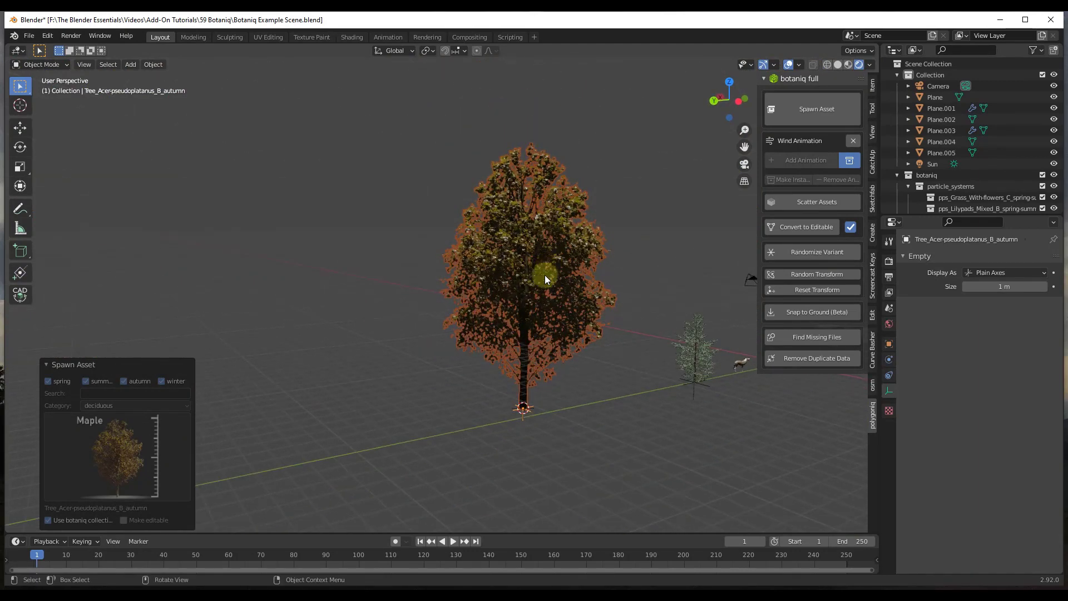
Spawn the winter maple Tree_Acer-pseudoplatanus_A_winter from the deciduous category at the 3D cursor
{"action": "left_click", "coordinate": [809, 109]}
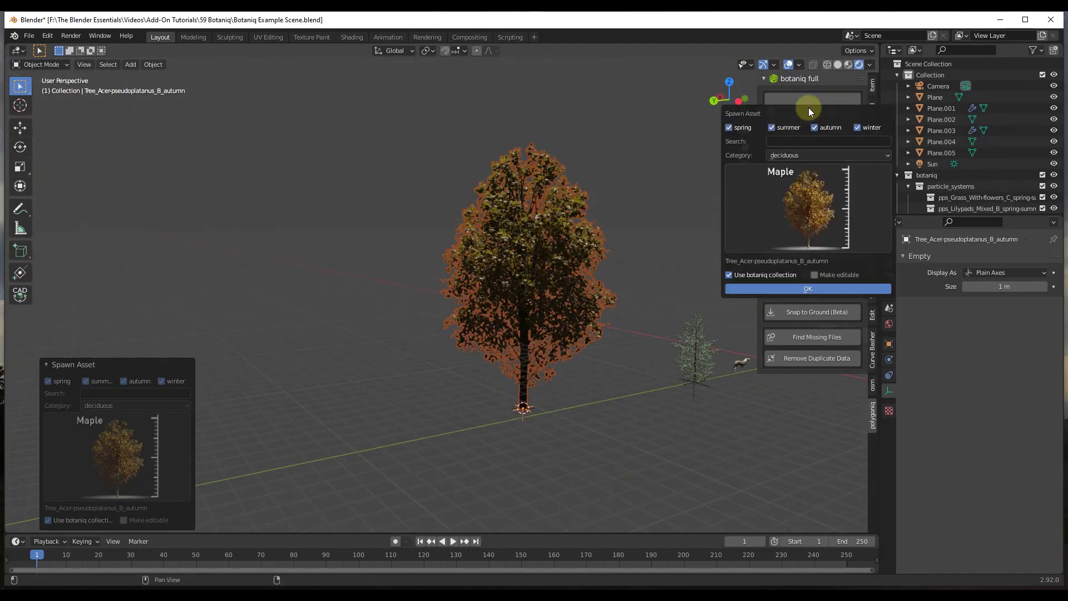
{"action": "left_click", "coordinate": [794, 207]}
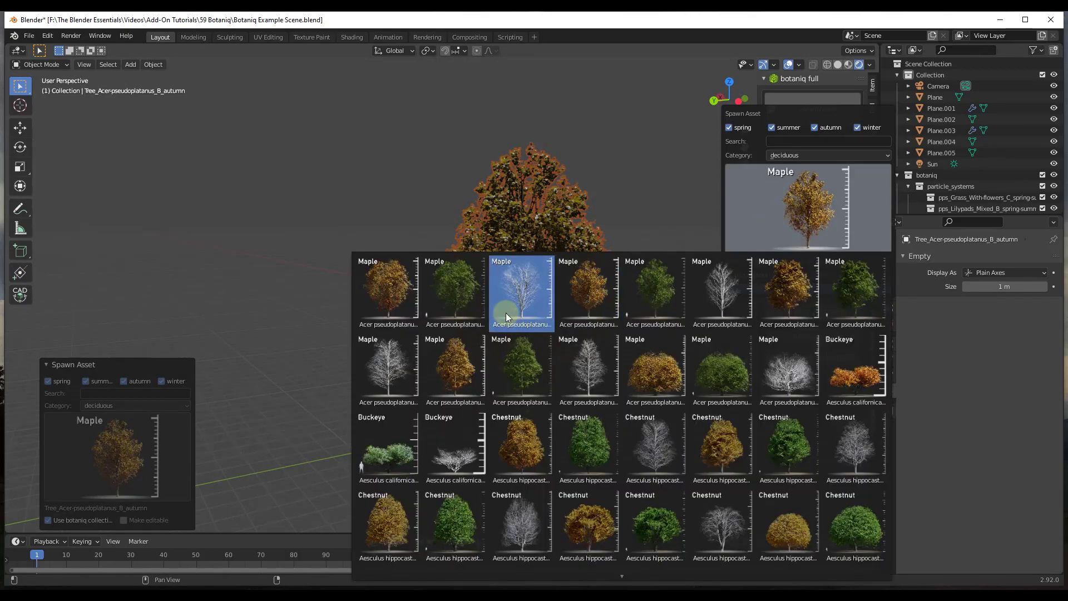
{"action": "left_click", "coordinate": [515, 302]}
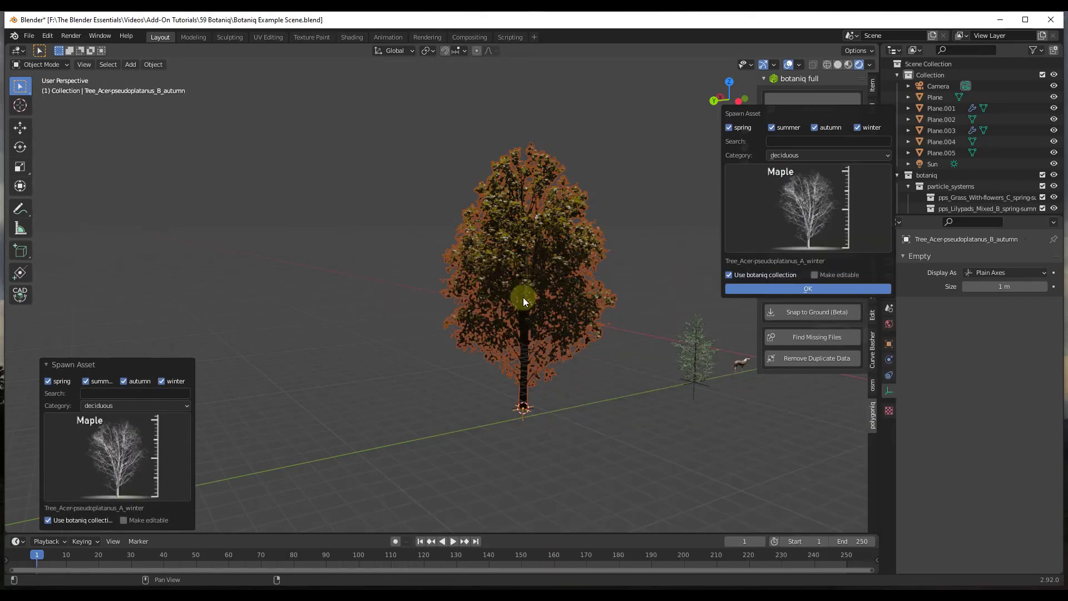
{"action": "left_click", "coordinate": [816, 287]}
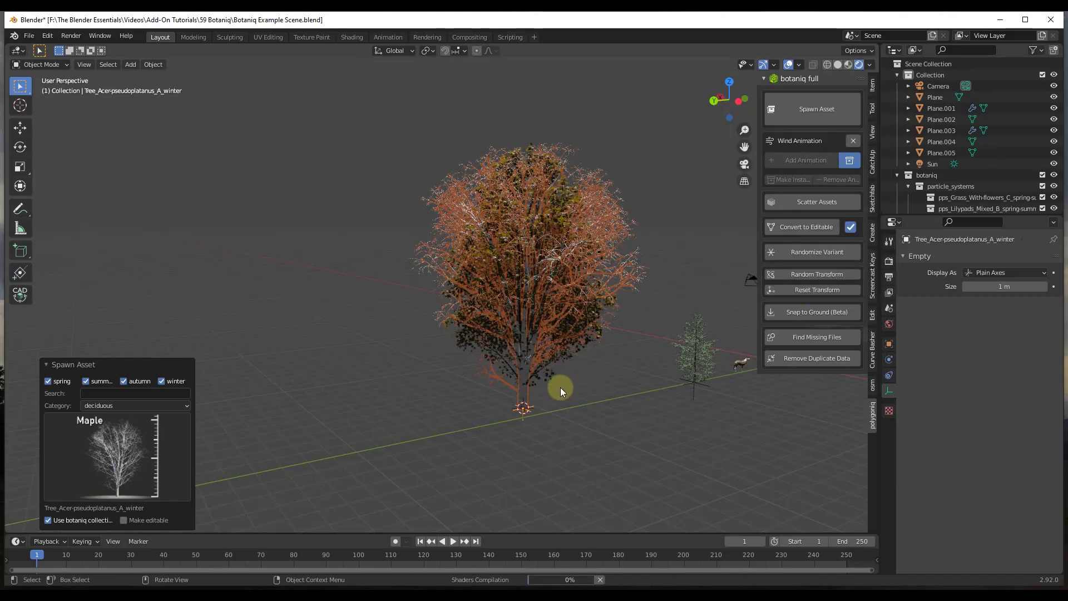
Move the winter maple about 1 m in X and 18 m in Y along the ground, away from the autumn maple
{"action": "key", "text": "g"}
{"action": "key", "text": "shift+z"}
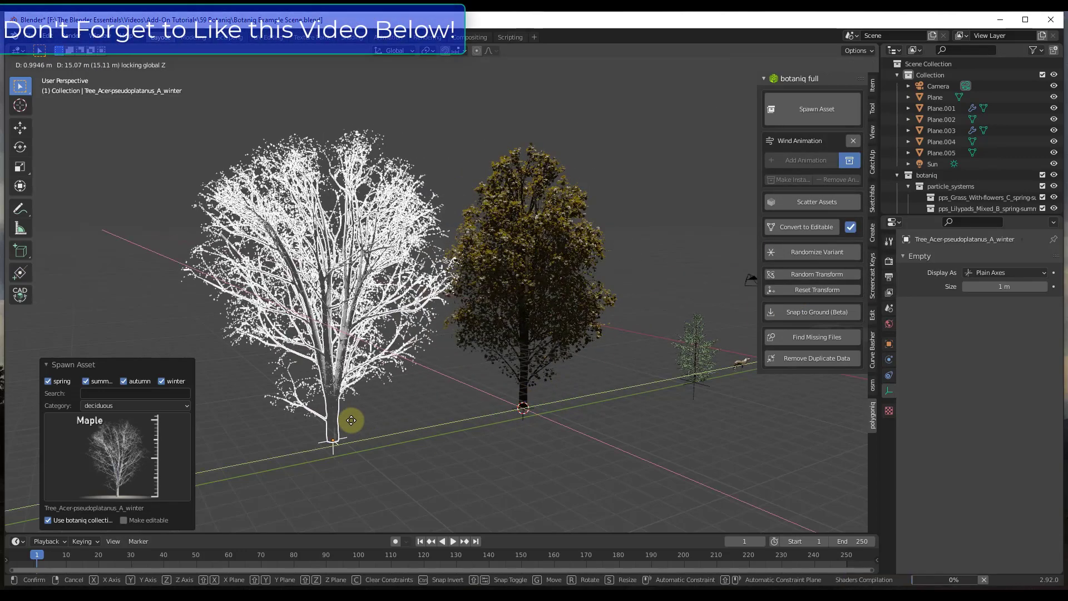
{"action": "left_click", "coordinate": [465, 369]}
{"action": "scroll", "coordinate": [376, 278], "scroll_direction": "up", "scroll_amount": 3}
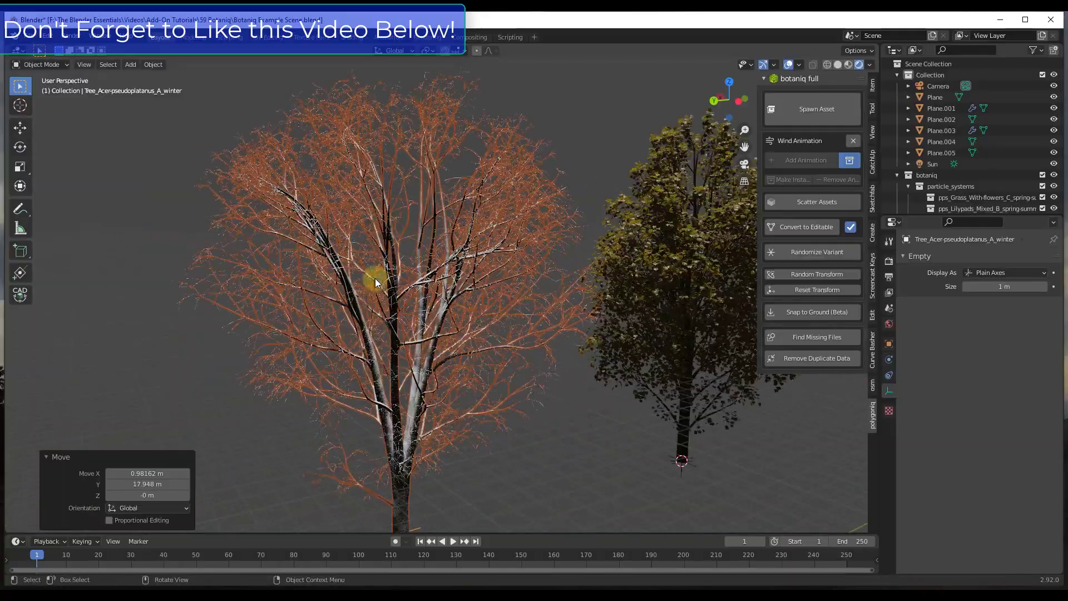
Examine the winter maple's snow-covered branches up close and its overall shape beside the autumn maple
{"action": "scroll", "coordinate": [375, 278], "scroll_direction": "up", "scroll_amount": 4}
{"action": "mouse_move", "coordinate": [453, 293]}
{"action": "middle_mouse_down"}
{"action": "mouse_move", "coordinate": [481, 288]}
{"action": "mouse_move", "coordinate": [476, 307]}
{"action": "mouse_move", "coordinate": [448, 305]}
{"action": "middle_mouse_up"}
{"action": "scroll", "coordinate": [537, 357], "scroll_direction": "up", "scroll_amount": 6}
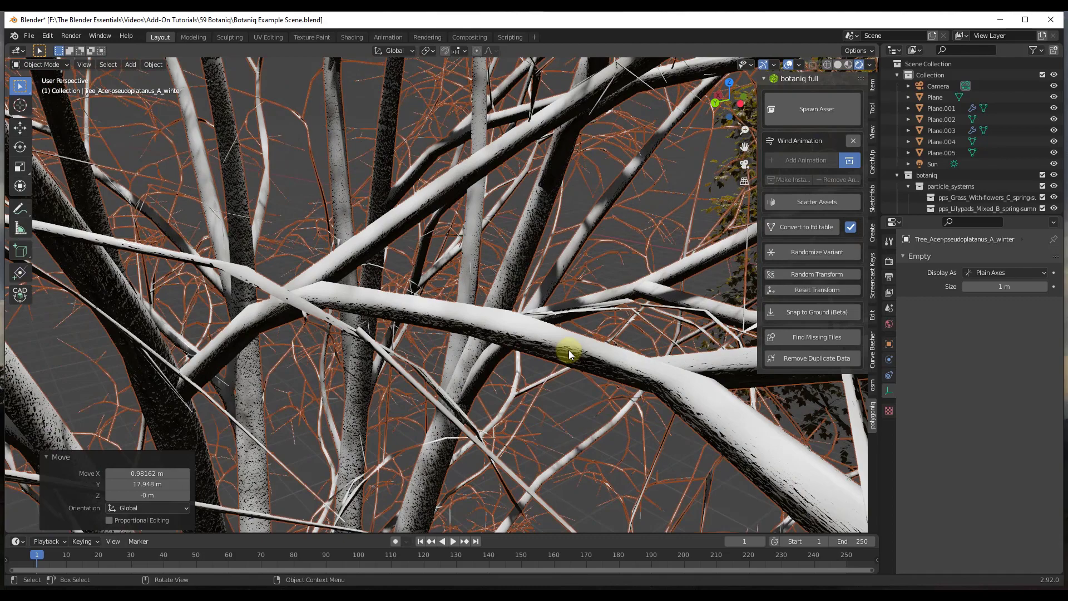
{"action": "scroll", "coordinate": [565, 336], "scroll_direction": "down", "scroll_amount": 10}
{"action": "middle_click_drag", "start_coordinate": [601, 315], "coordinate": [593, 309]}
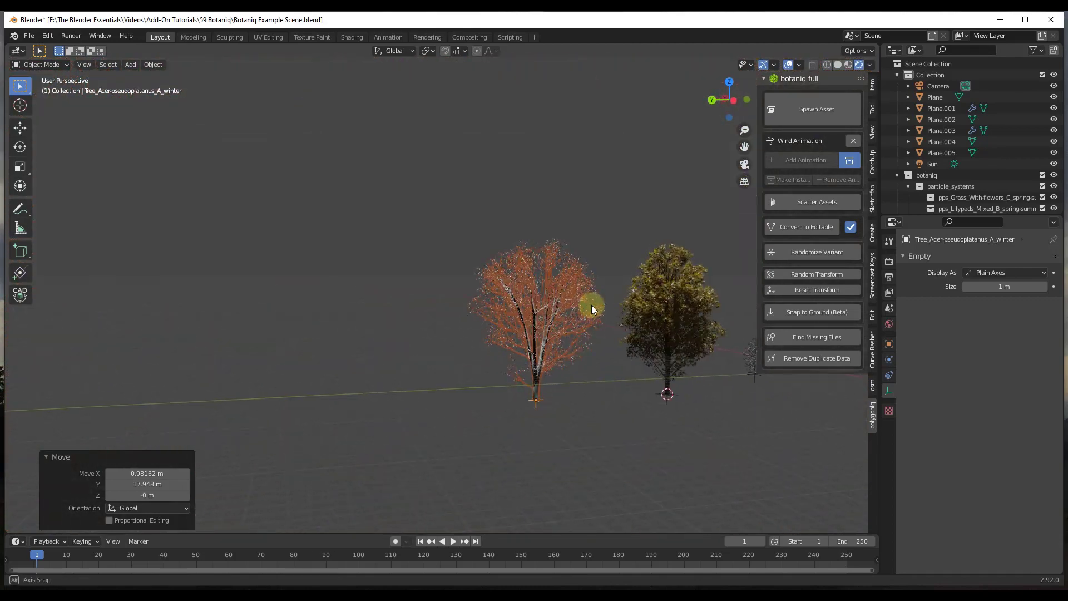
{"action": "scroll", "coordinate": [687, 319], "scroll_direction": "up", "scroll_amount": 4}
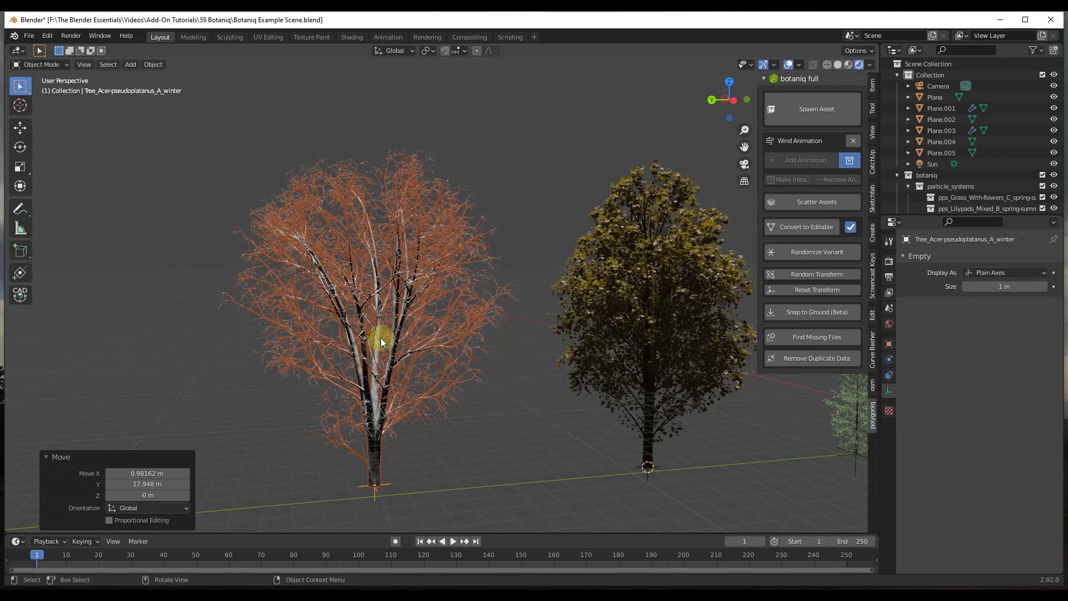
Place the 3D cursor on the ground between the fir and the dog and spawn Rock_Basalt_C_spring-summer-autumn from the rocks category
{"action": "middle_click_drag", "start_coordinate": [381, 339], "coordinate": [640, 399]}
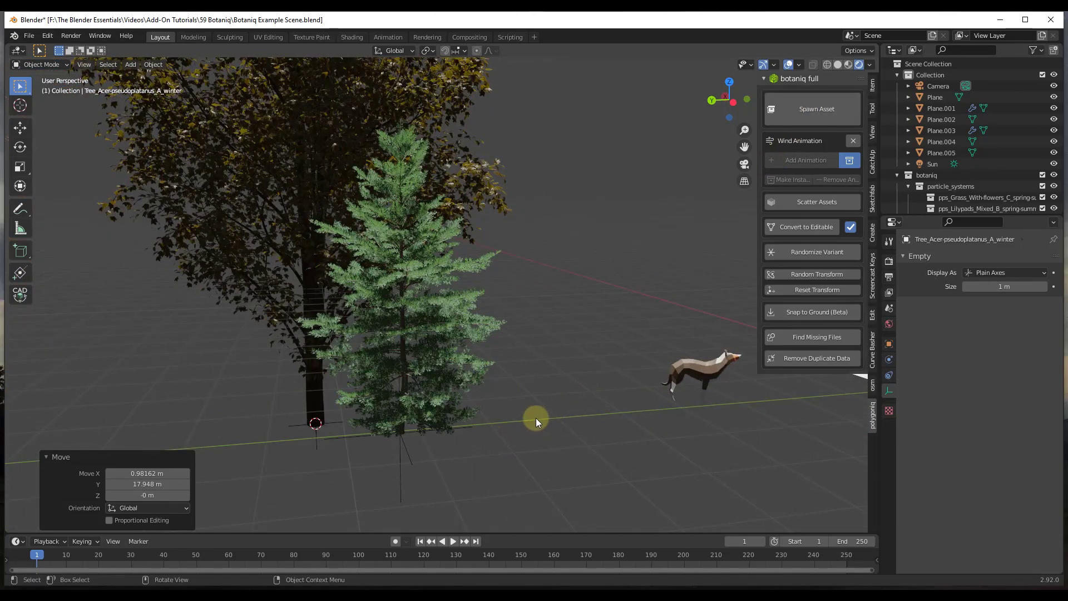
{"action": "right_click_drag", "start_coordinate": [536, 422], "coordinate": [572, 419], "text": "shift"}
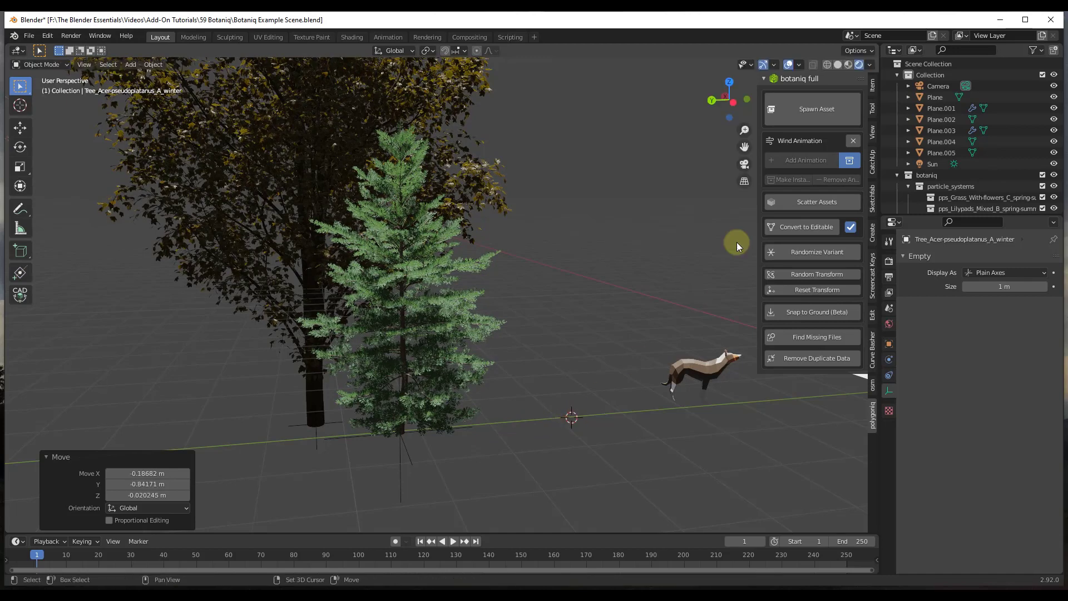
{"action": "left_click", "coordinate": [795, 121]}
{"action": "left_click", "coordinate": [782, 163]}
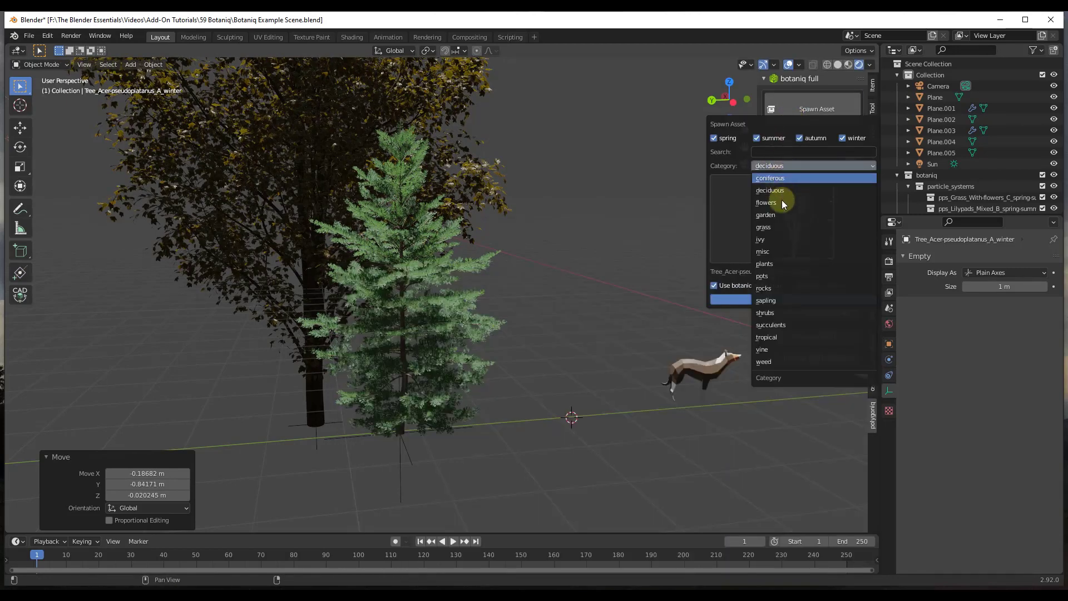
{"action": "left_click", "coordinate": [772, 288]}
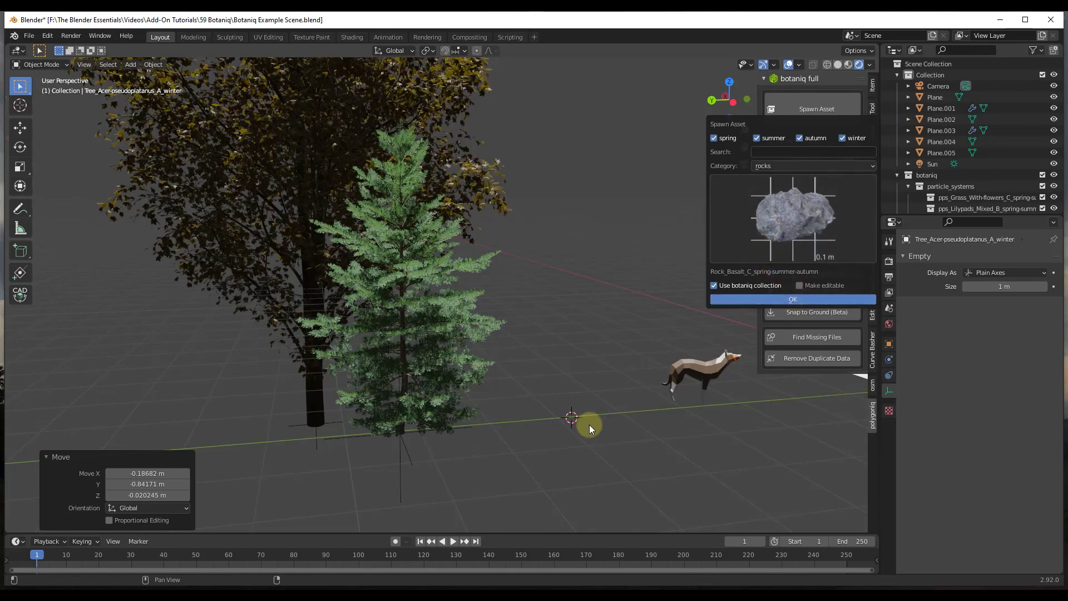
{"action": "key", "text": "Return"}
{"action": "scroll", "coordinate": [586, 422], "scroll_direction": "up", "scroll_amount": 6}
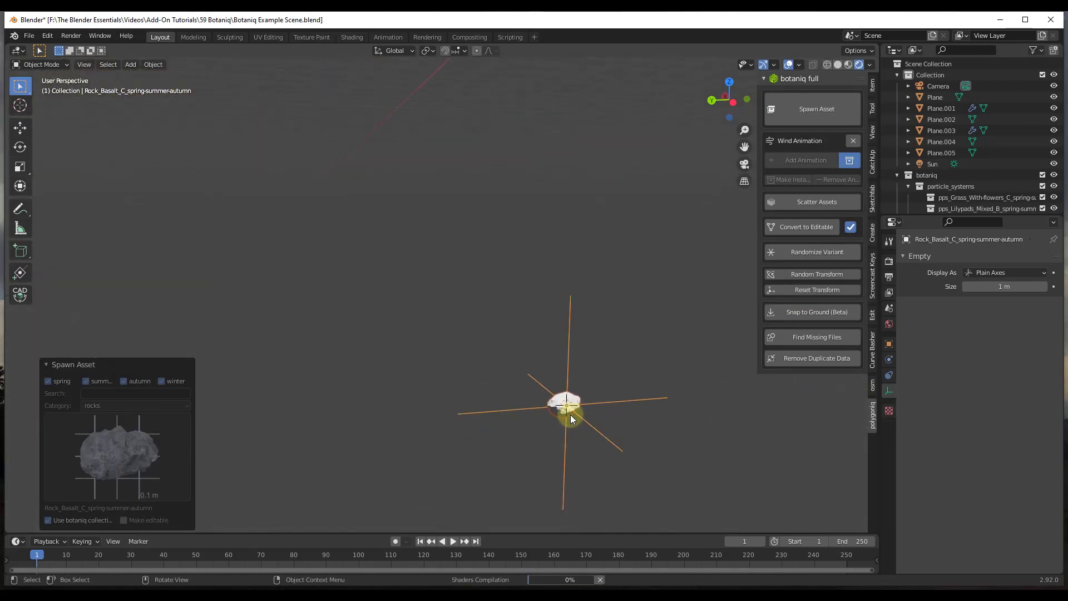
{"action": "scroll", "coordinate": [567, 413], "scroll_direction": "up", "scroll_amount": 6}
{"action": "mouse_move", "coordinate": [559, 390]}
{"action": "middle_mouse_down"}
{"action": "mouse_move", "coordinate": [598, 391]}
{"action": "mouse_move", "coordinate": [531, 384]}
{"action": "mouse_move", "coordinate": [493, 366]}
{"action": "mouse_move", "coordinate": [539, 354]}
{"action": "mouse_move", "coordinate": [553, 294]}
{"action": "mouse_move", "coordinate": [546, 394]}
{"action": "mouse_move", "coordinate": [562, 377]}
{"action": "middle_mouse_up"}
{"action": "scroll", "coordinate": [562, 377], "scroll_direction": "down", "scroll_amount": 6}
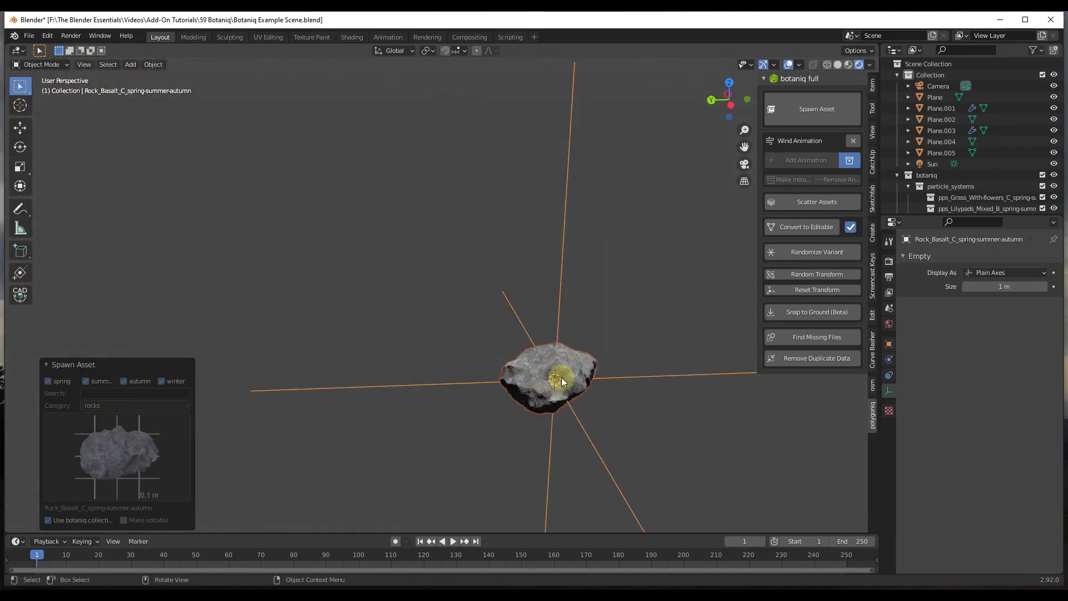
Place the 3D cursor on open ground between the two maples and spawn Pergola (D) from the garden category there
{"action": "left_click", "coordinate": [333, 380]}
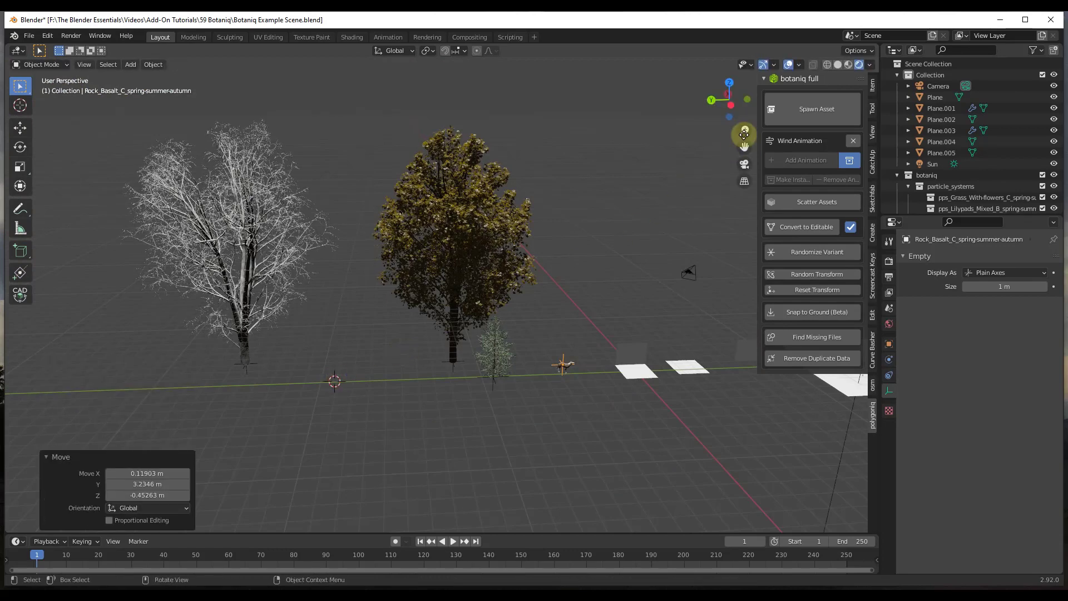
{"action": "left_click", "coordinate": [776, 114]}
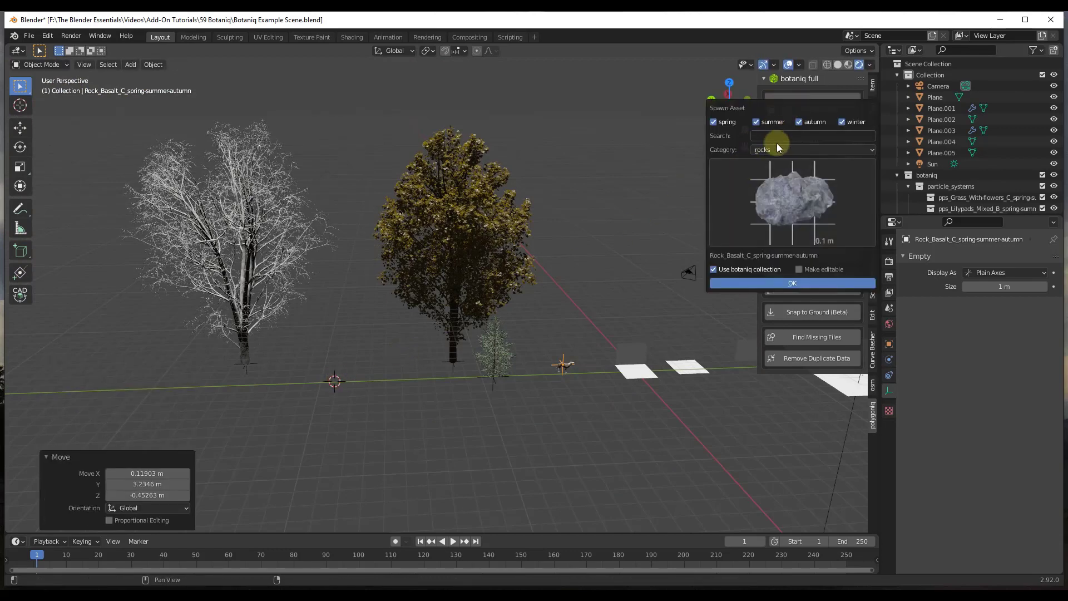
{"action": "left_click", "coordinate": [780, 148]}
{"action": "left_click", "coordinate": [781, 198]}
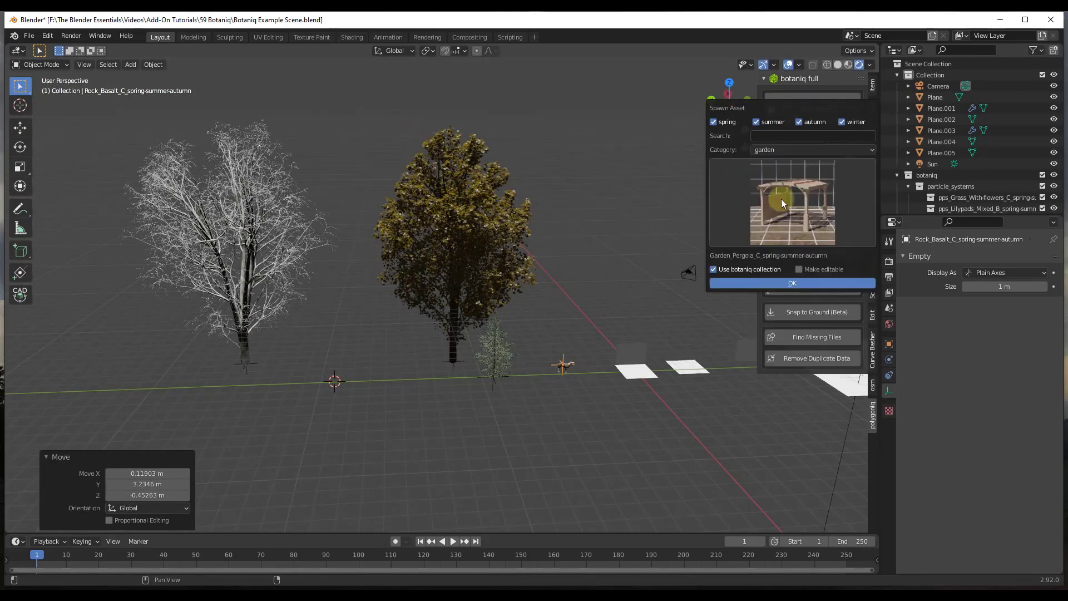
{"action": "left_click", "coordinate": [790, 201]}
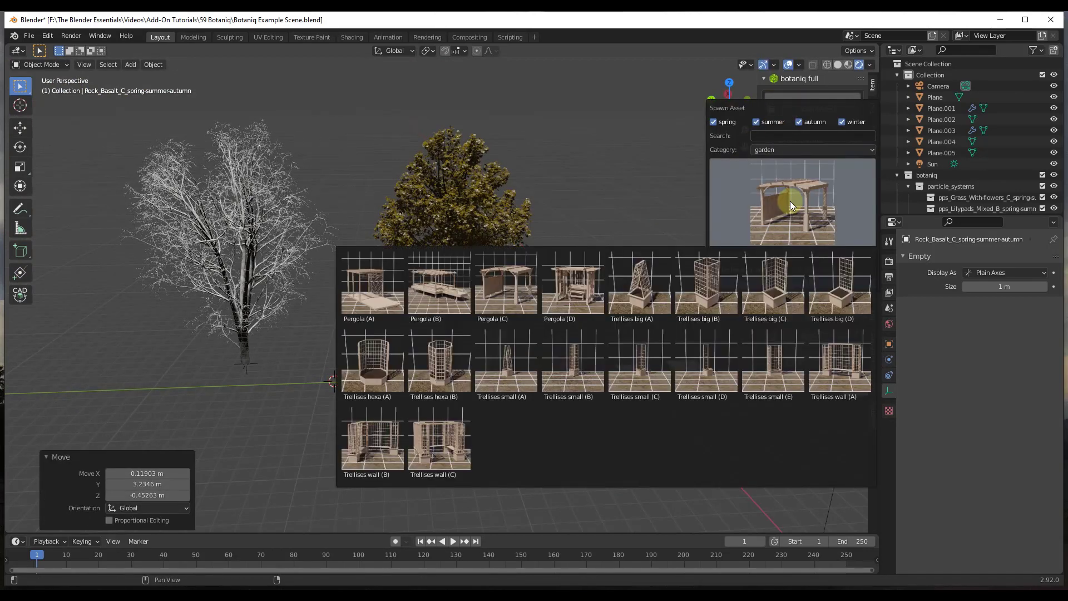
{"action": "left_click", "coordinate": [574, 286]}
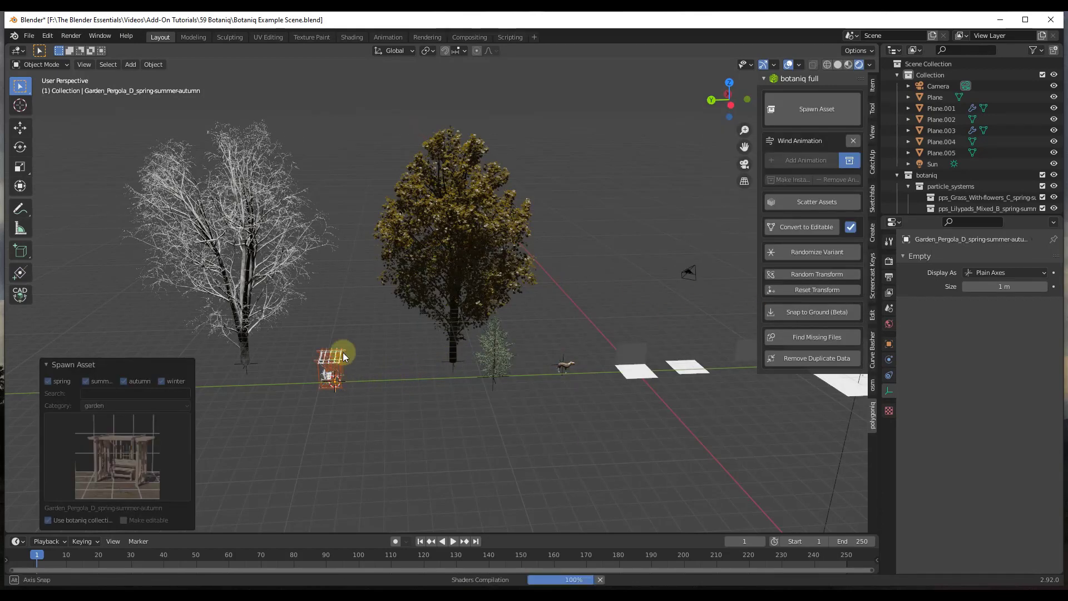
{"action": "scroll", "coordinate": [343, 352], "scroll_direction": "up", "scroll_amount": 10}
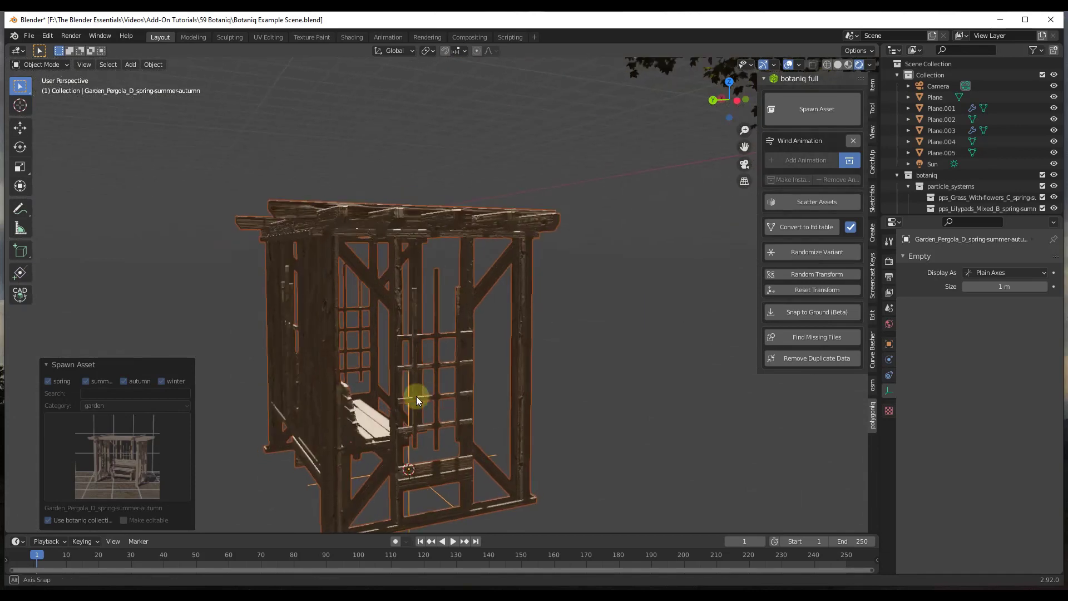
{"action": "scroll", "coordinate": [416, 396], "scroll_direction": "down", "scroll_amount": 12}
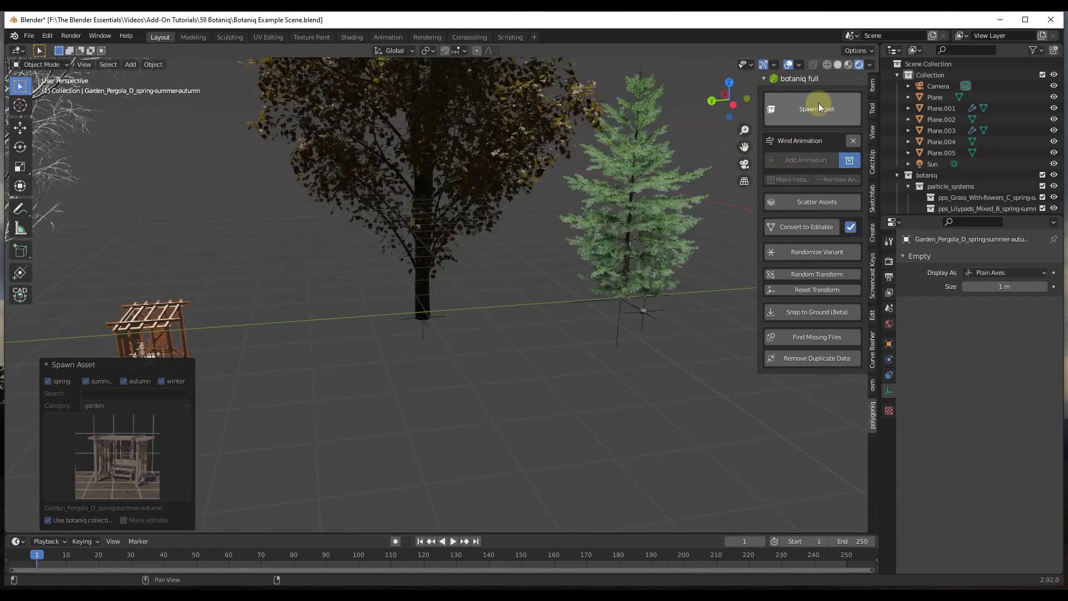
{"action": "left_click", "coordinate": [819, 107]}
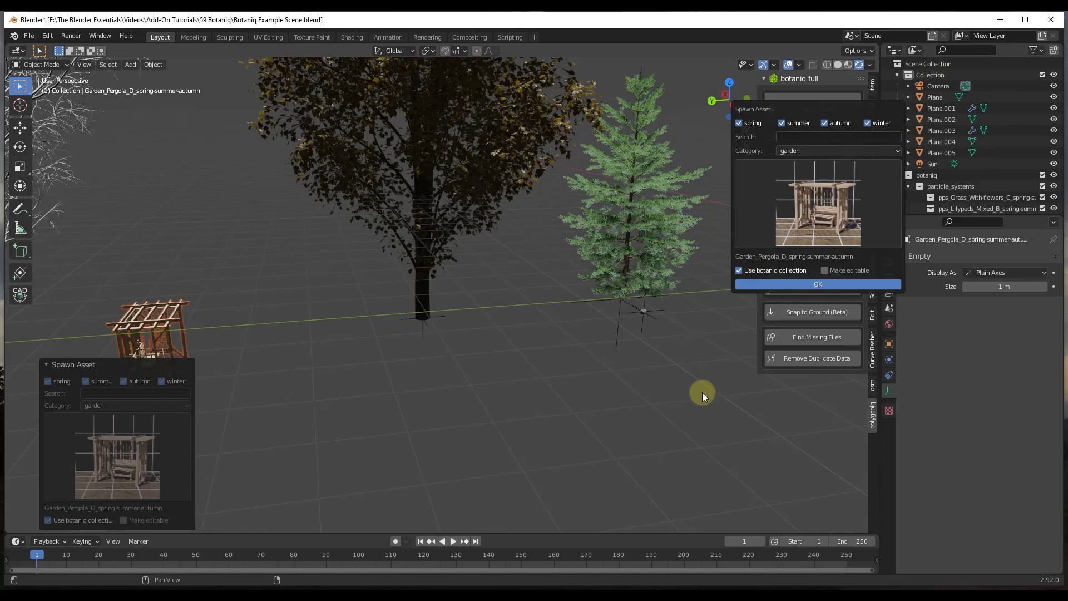
{"action": "key", "text": "Escape"}
{"action": "scroll", "coordinate": [370, 268], "scroll_direction": "down", "scroll_amount": 5}
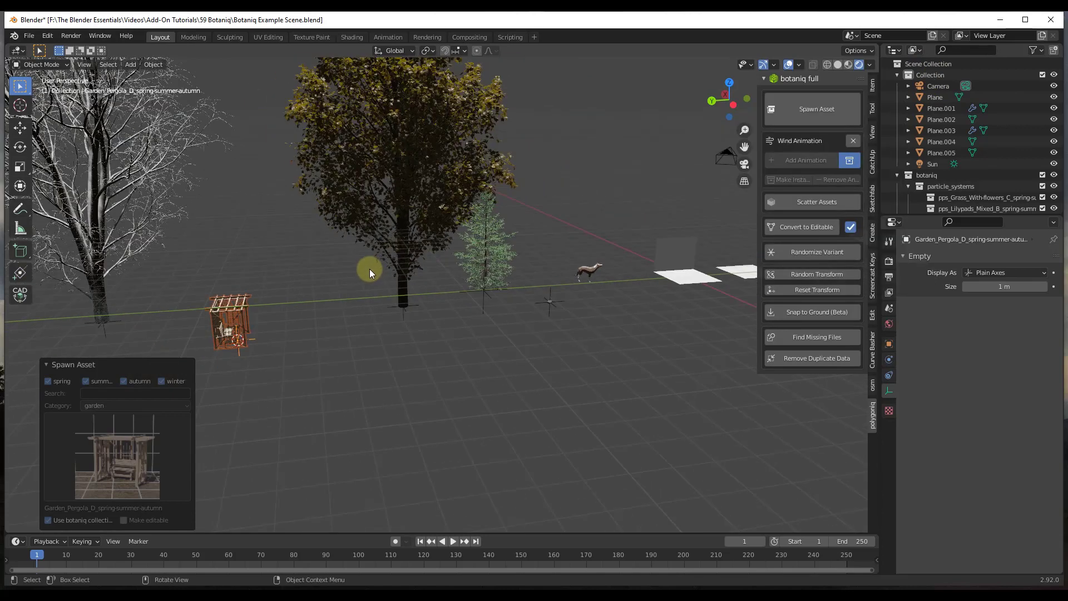
{"action": "scroll", "coordinate": [612, 244], "scroll_direction": "up", "scroll_amount": 3}
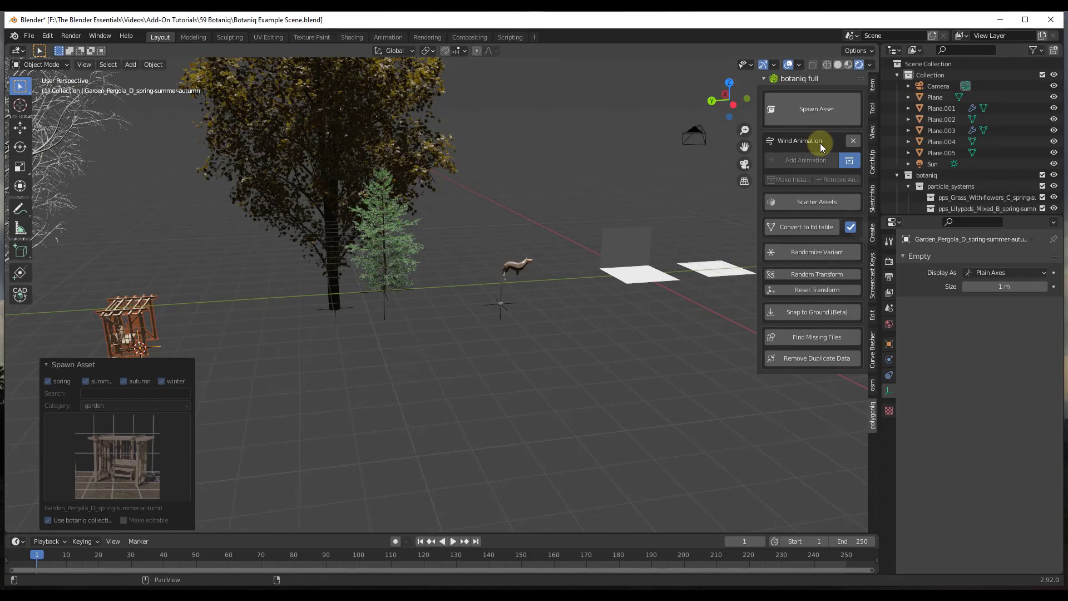
Select the flat plane in front of the upright wall plane and expand the Scatter Assets settings for it
{"action": "scroll", "coordinate": [646, 246], "scroll_direction": "up", "scroll_amount": 6}
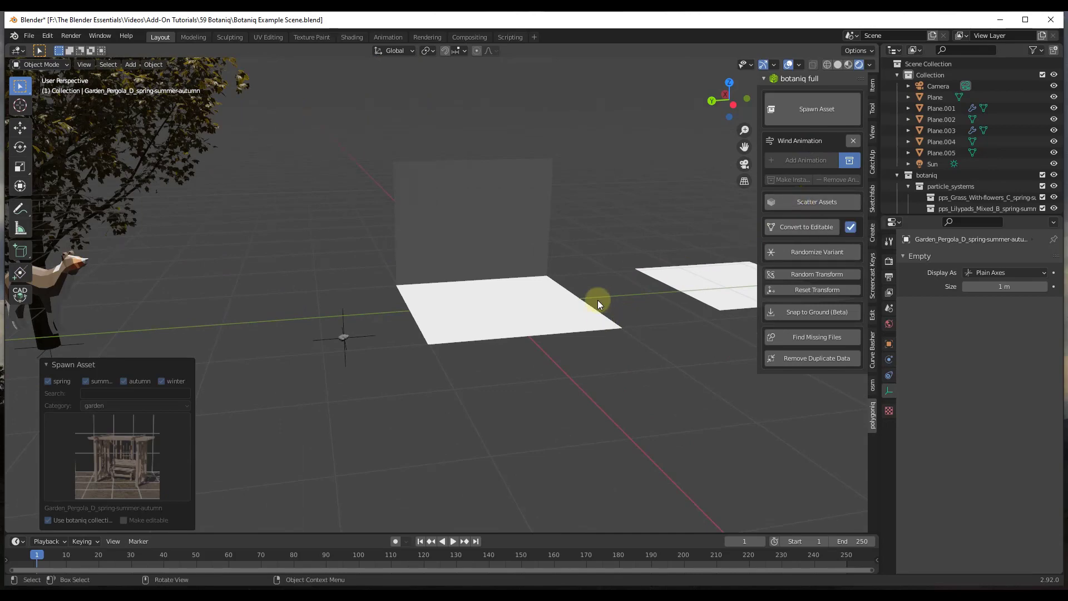
{"action": "scroll", "coordinate": [594, 292], "scroll_direction": "down", "scroll_amount": 2}
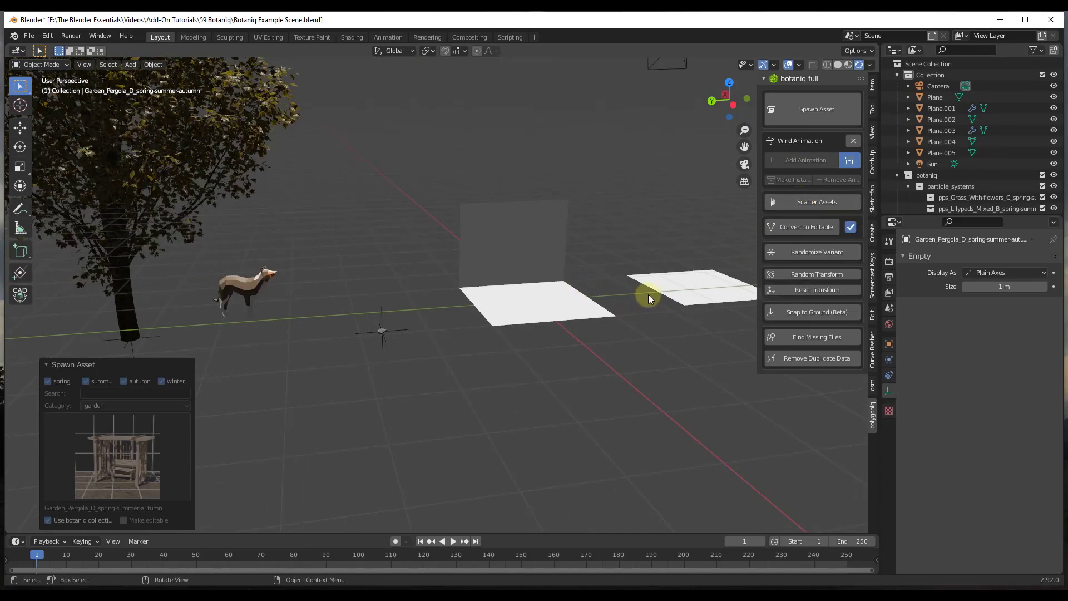
{"action": "scroll", "coordinate": [649, 295], "scroll_direction": "up", "scroll_amount": 3}
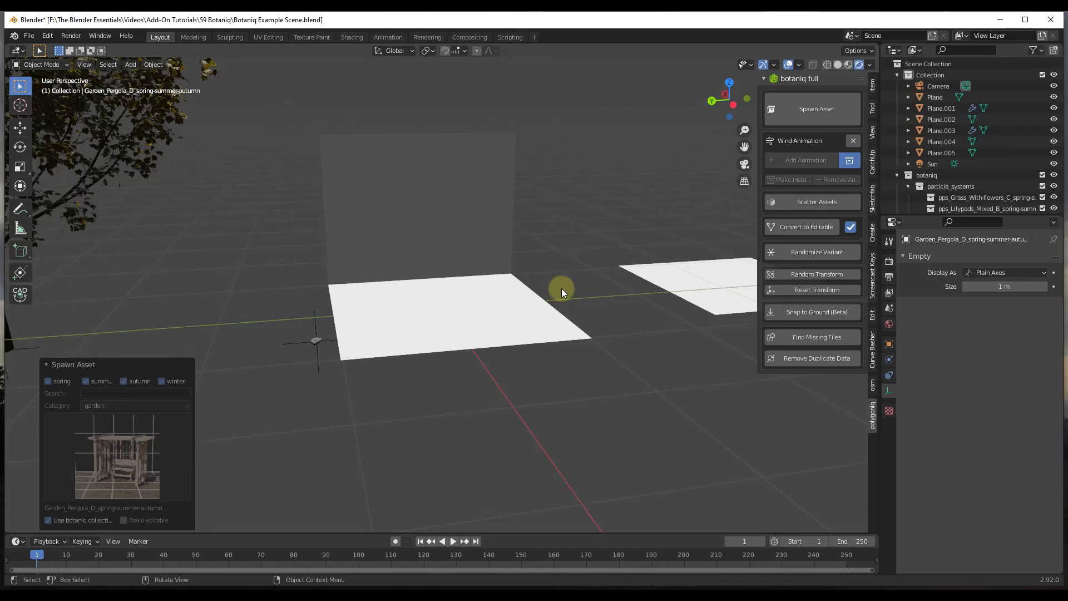
{"action": "left_click", "coordinate": [532, 313]}
{"action": "scroll", "coordinate": [532, 312], "scroll_direction": "up", "scroll_amount": 2}
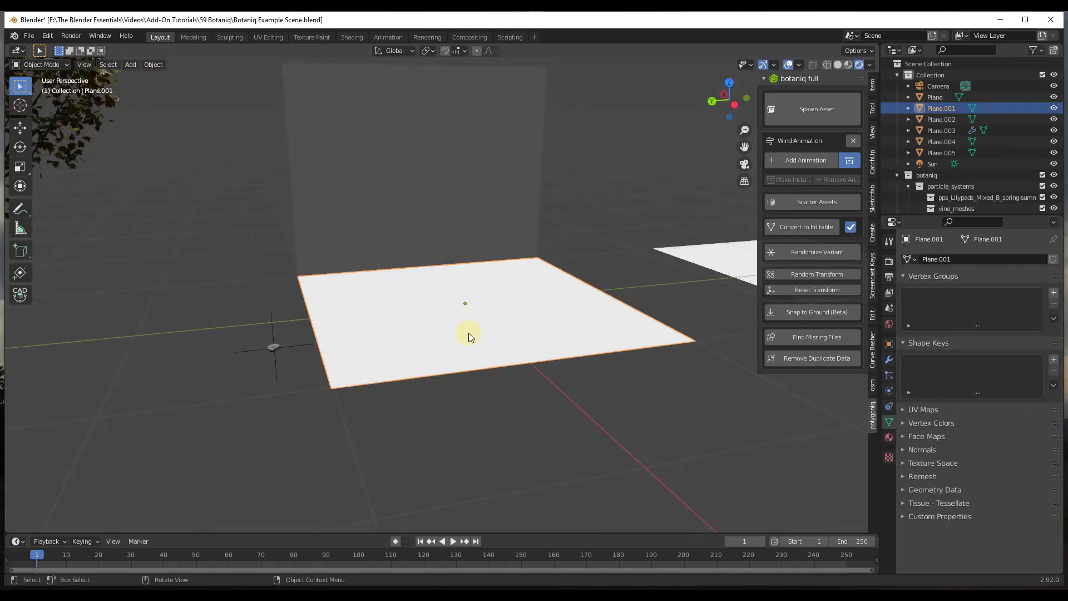
{"action": "left_click", "coordinate": [813, 203]}
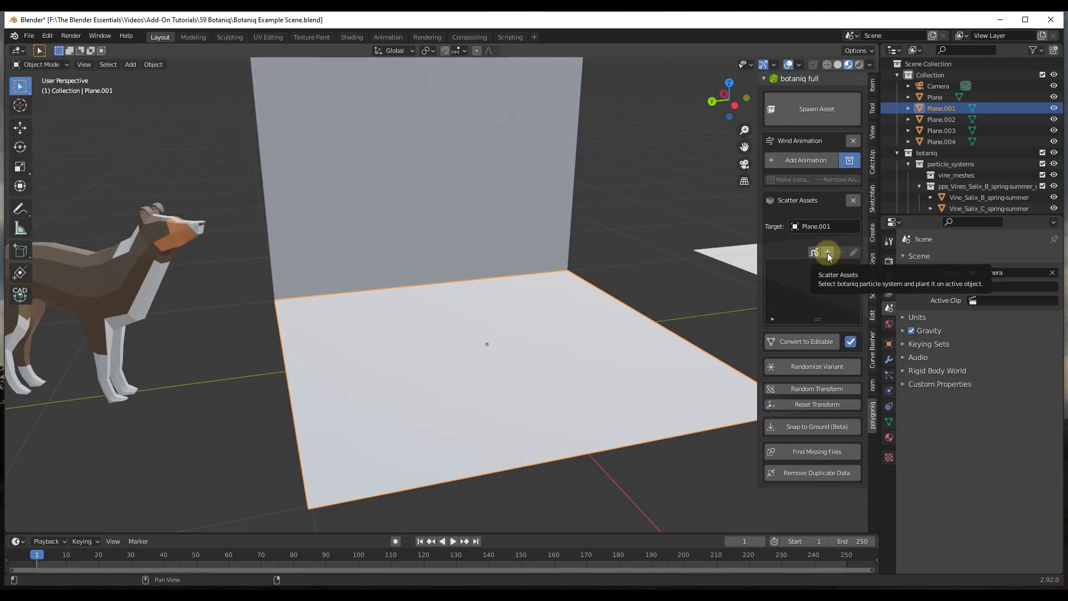
Scatter the Grass category's pps_Grass_With-flowers_C_spring-summer over the selected plane, keeping Preserve density enabled, and inspect the planting
{"action": "left_click", "coordinate": [828, 254]}
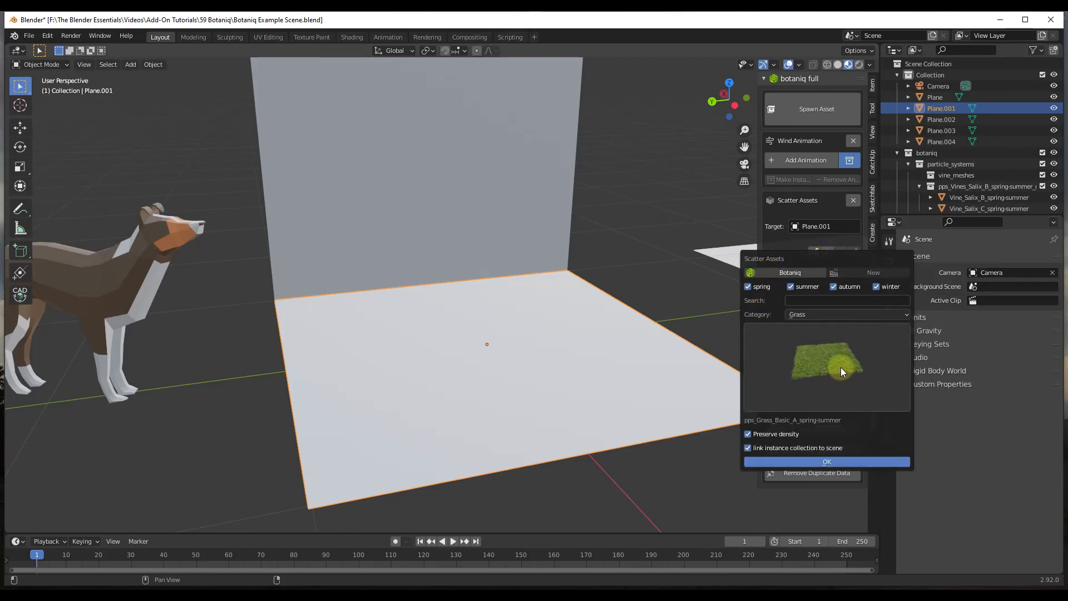
{"action": "left_click", "coordinate": [817, 313]}
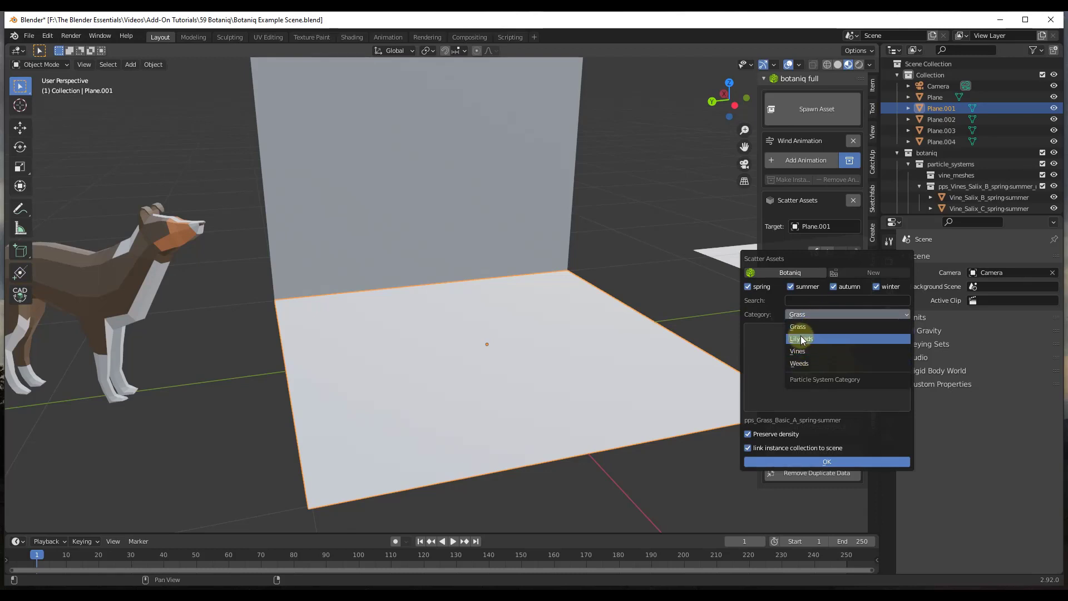
{"action": "left_click", "coordinate": [799, 326]}
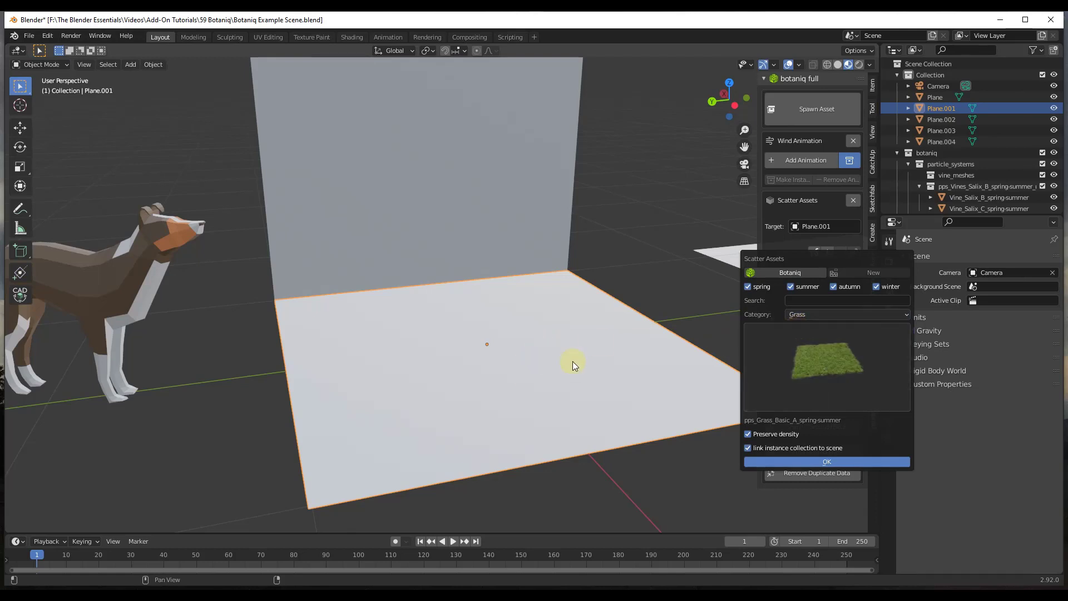
{"action": "left_click", "coordinate": [799, 369]}
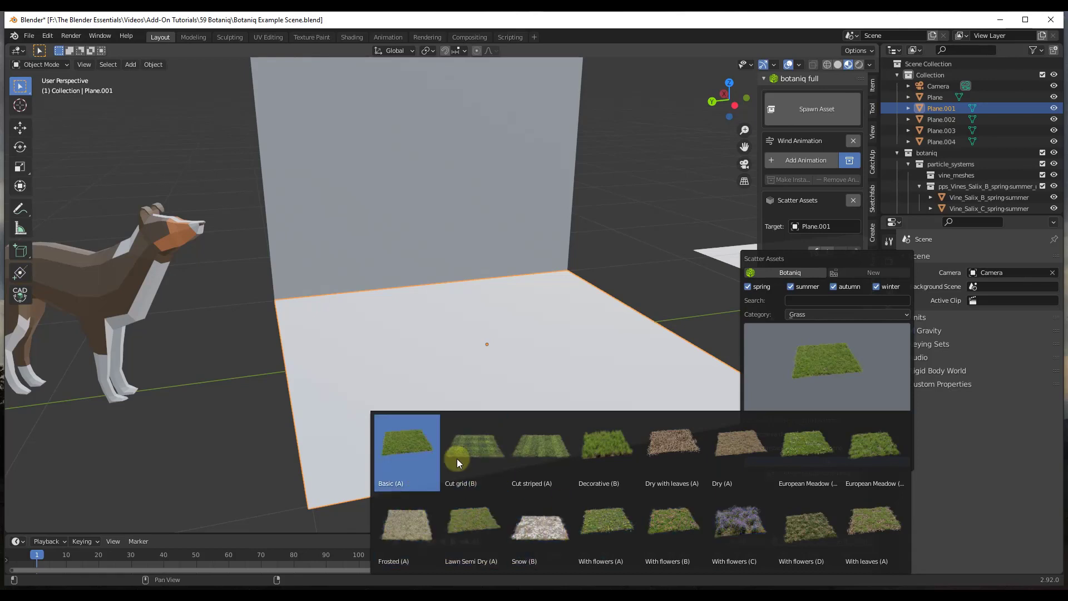
{"action": "left_click", "coordinate": [743, 530]}
{"action": "left_click", "coordinate": [811, 461]}
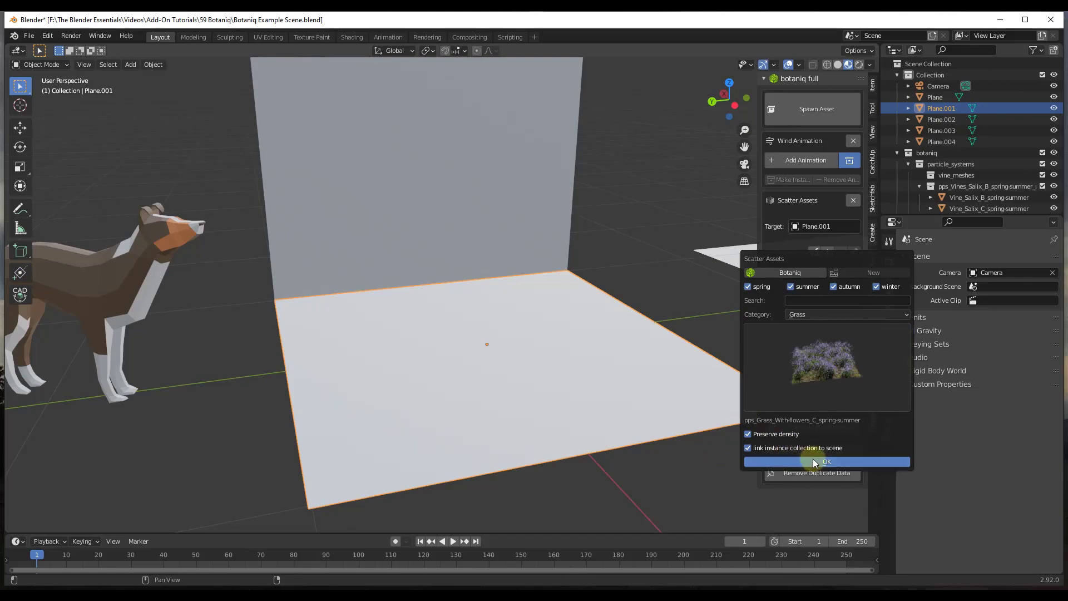
{"action": "scroll", "coordinate": [568, 356], "scroll_direction": "down", "scroll_amount": 4}
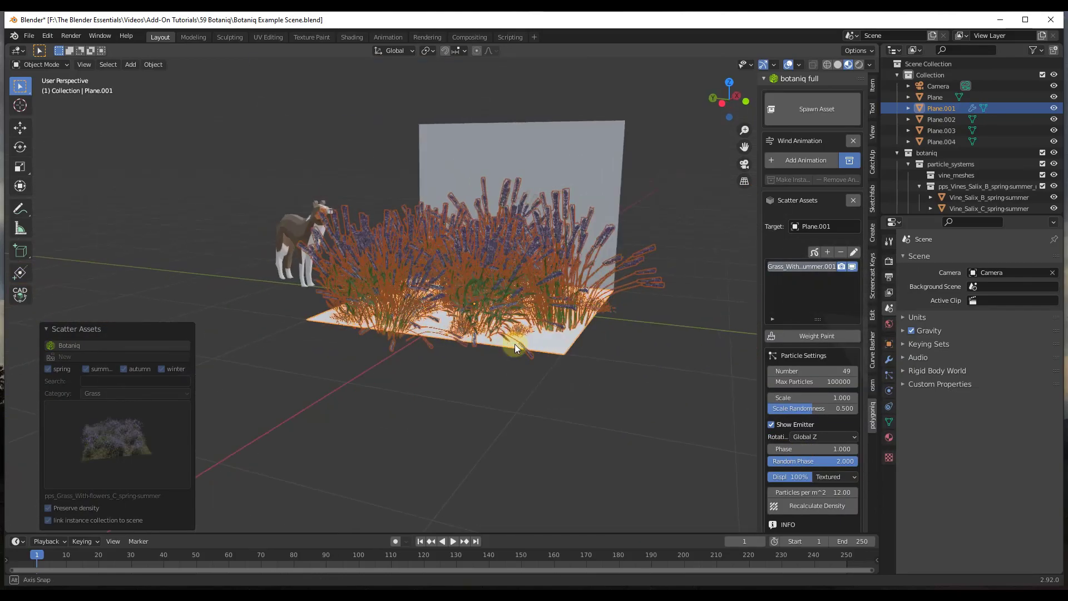
{"action": "middle_click_drag", "start_coordinate": [512, 341], "coordinate": [560, 315]}
{"action": "scroll", "coordinate": [571, 302], "scroll_direction": "up", "scroll_amount": 4}
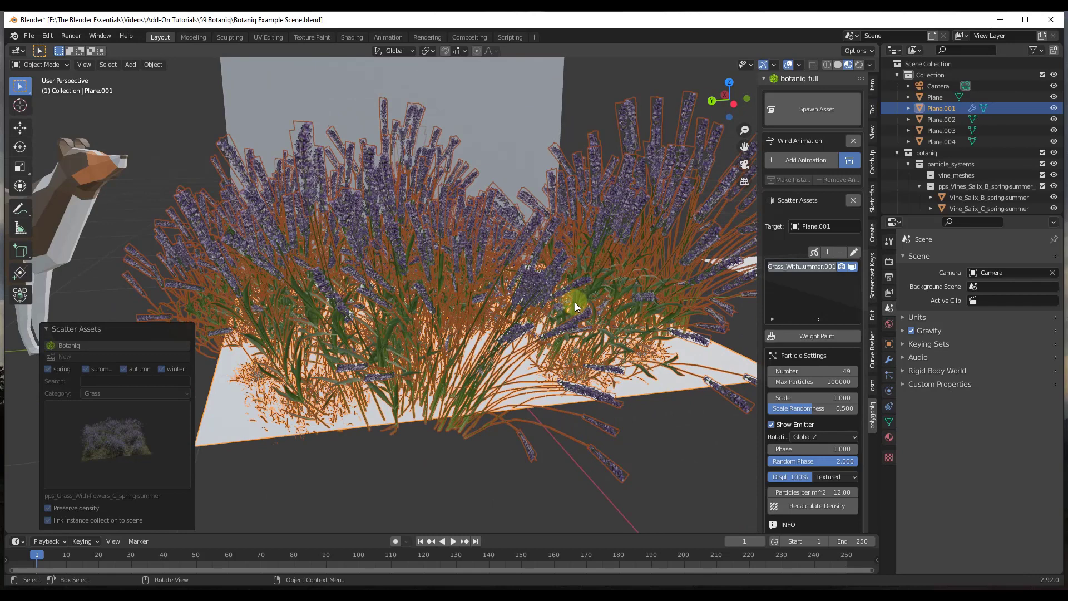
{"action": "scroll", "coordinate": [325, 381], "scroll_direction": "down", "scroll_amount": 4}
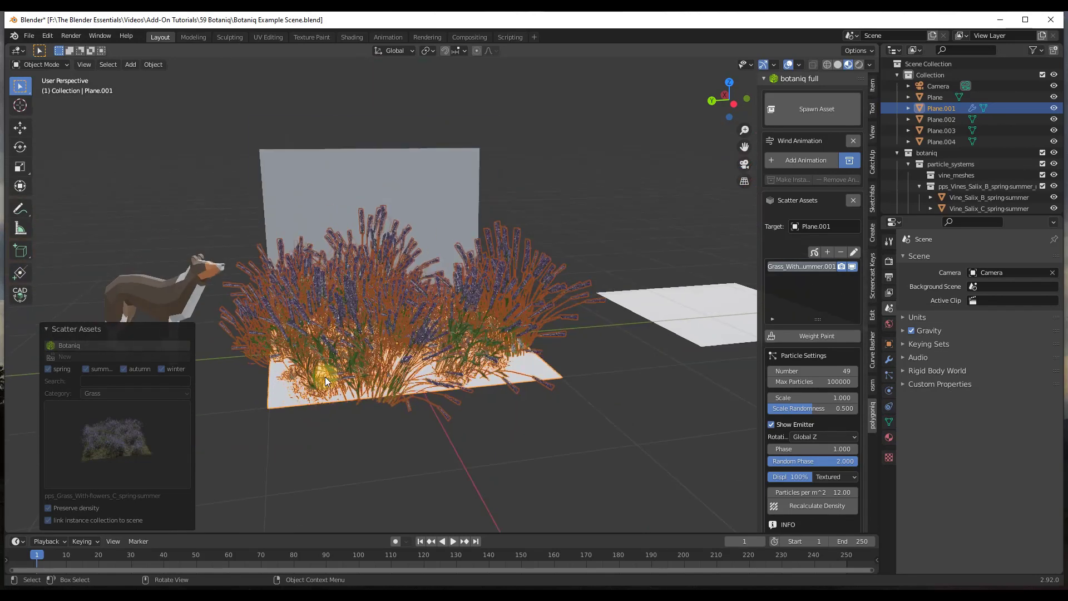
Select the bare flat plane beside the lavender and scatter the Grass category's pps_Grass_Cut-striped_A_spring-summer over it with Preserve density enabled
{"action": "scroll", "coordinate": [327, 373], "scroll_direction": "down", "scroll_amount": 3}
{"action": "left_click", "coordinate": [502, 339]}
{"action": "scroll", "coordinate": [498, 341], "scroll_direction": "up", "scroll_amount": 5}
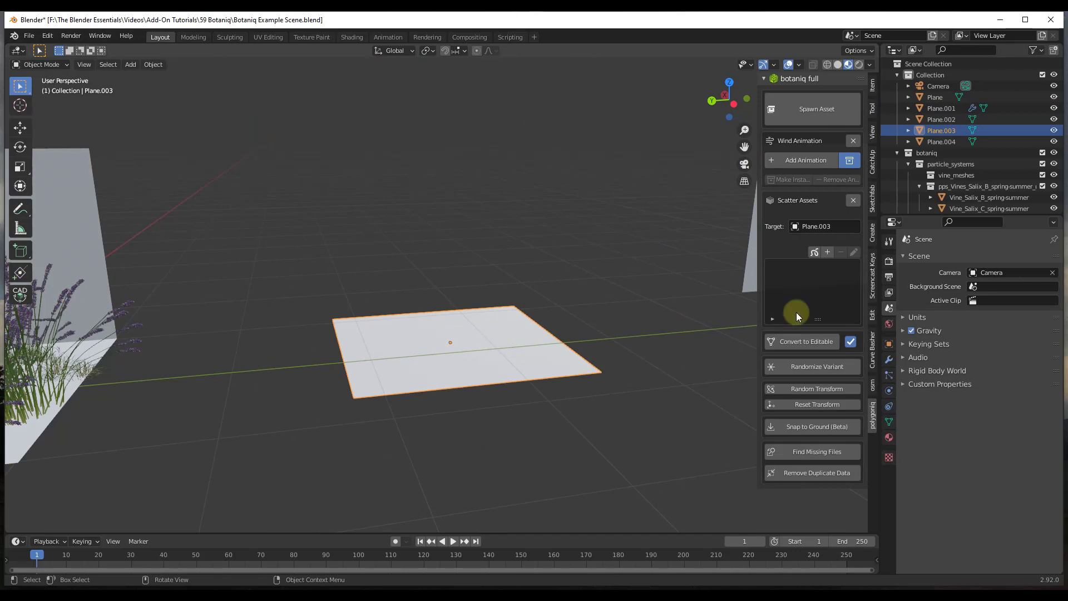
{"action": "left_click", "coordinate": [827, 252]}
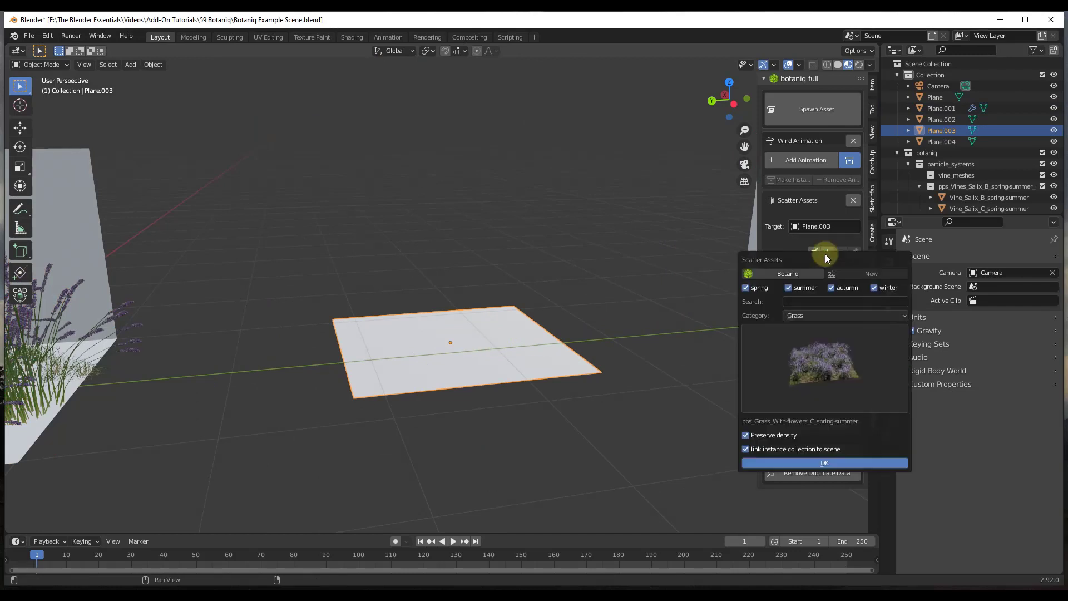
{"action": "left_click", "coordinate": [813, 347]}
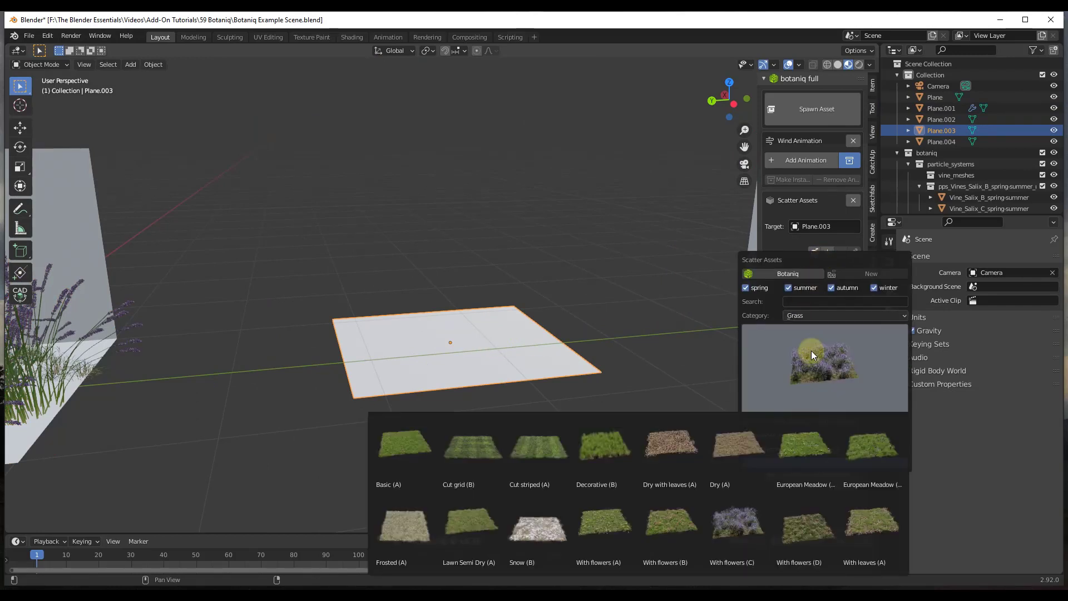
{"action": "left_click", "coordinate": [542, 451]}
{"action": "left_click", "coordinate": [829, 463]}
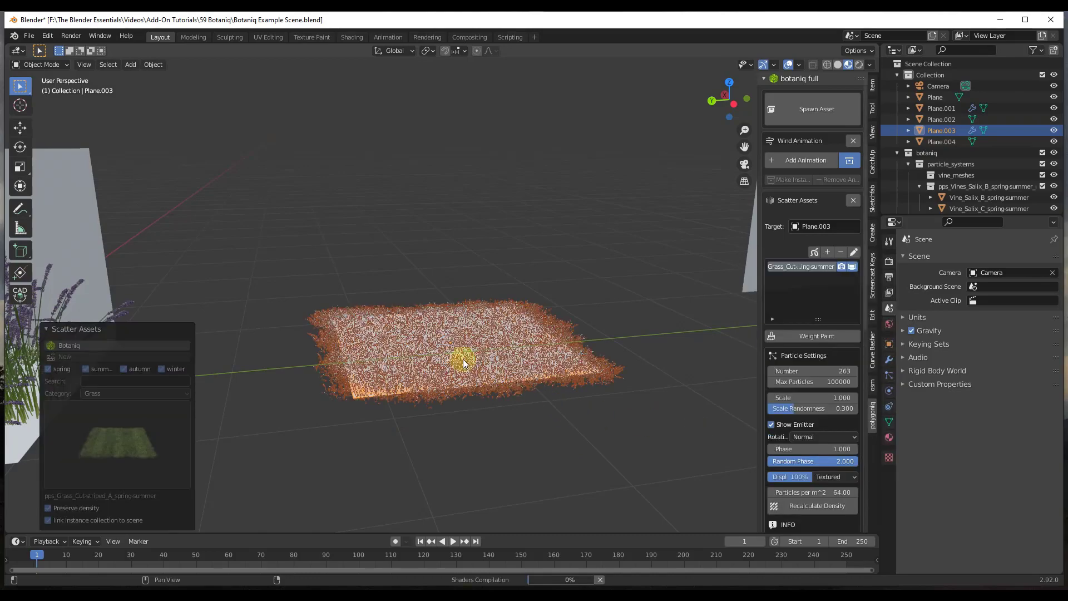
{"action": "middle_click_drag", "start_coordinate": [488, 302], "coordinate": [488, 335]}
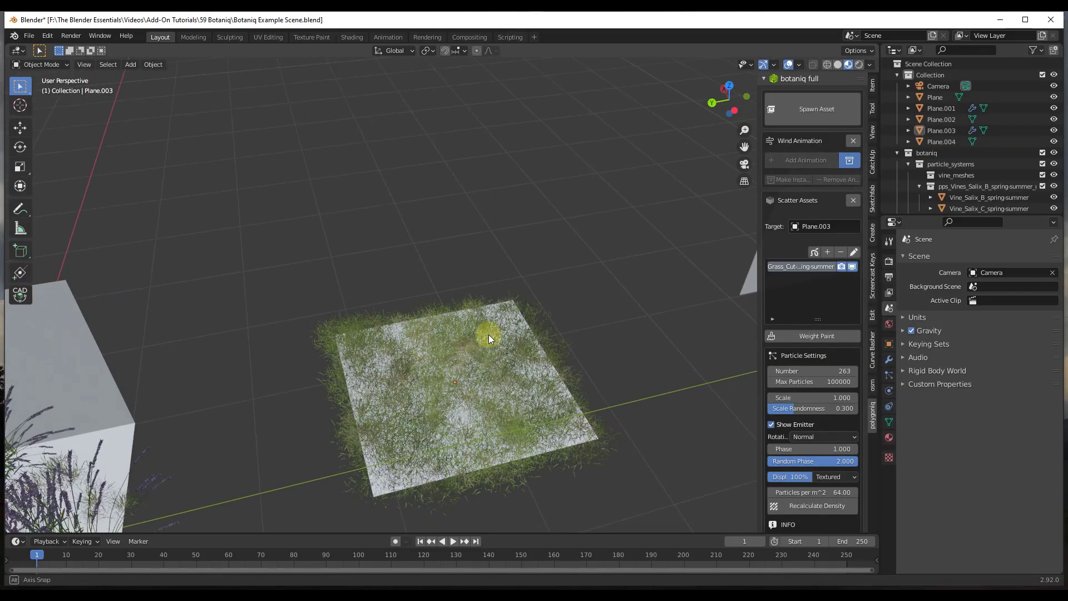
{"action": "scroll", "coordinate": [489, 335], "scroll_direction": "up", "scroll_amount": 3}
{"action": "middle_click_drag", "start_coordinate": [462, 393], "coordinate": [478, 359]}
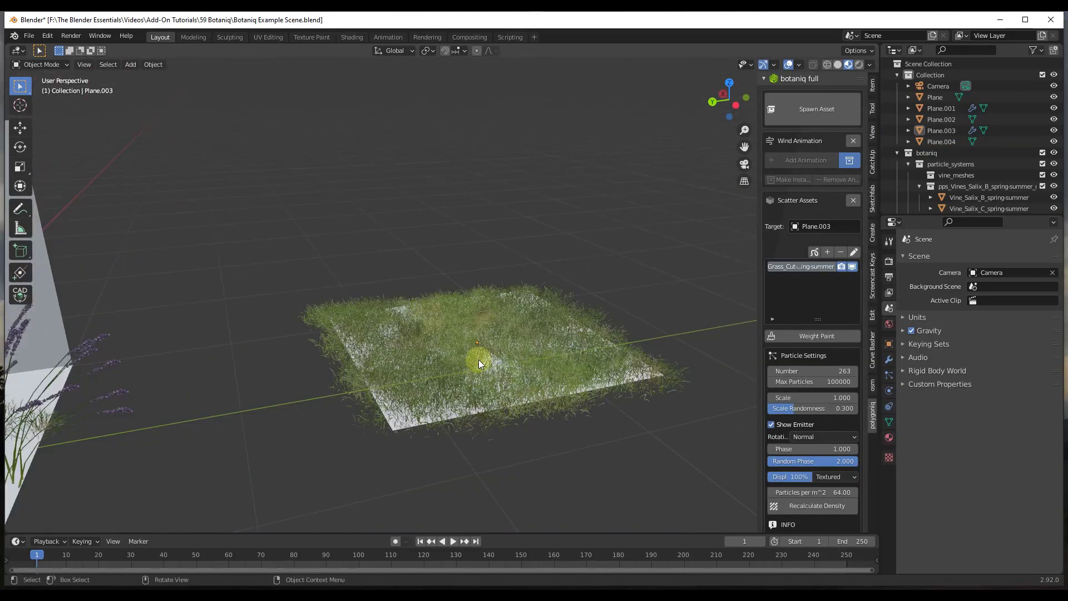
Raise the striped grass system's particle number to 467 and inspect the coverage up close and from a distance
{"action": "left_click", "coordinate": [479, 358]}
{"action": "left_click_drag", "start_coordinate": [797, 371], "coordinate": [818, 372]}
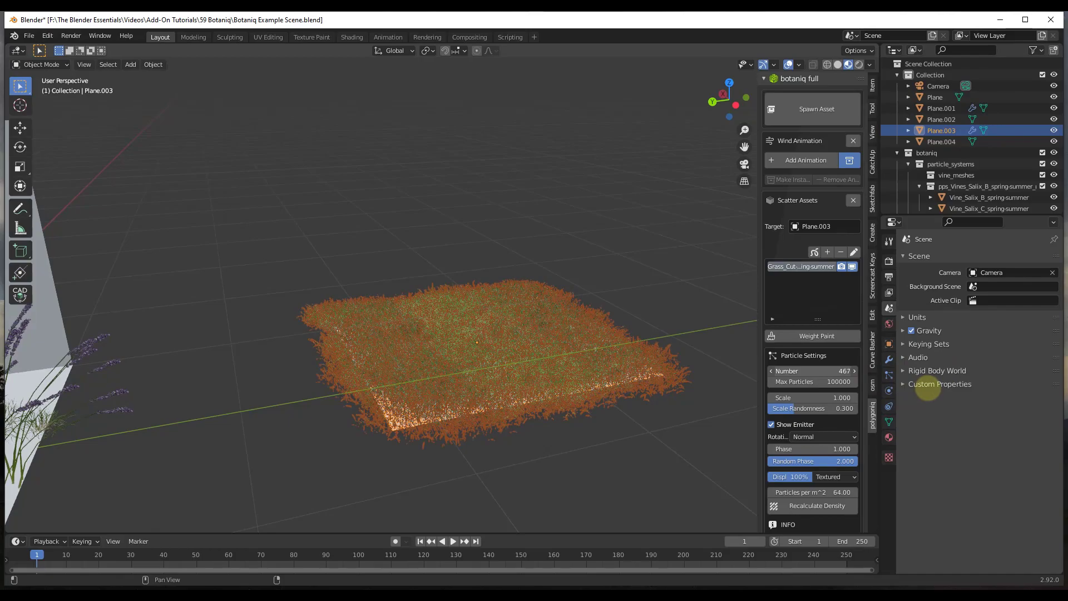
{"action": "scroll", "coordinate": [550, 365], "scroll_direction": "up", "scroll_amount": 4}
{"action": "scroll", "coordinate": [509, 382], "scroll_direction": "up", "scroll_amount": 4}
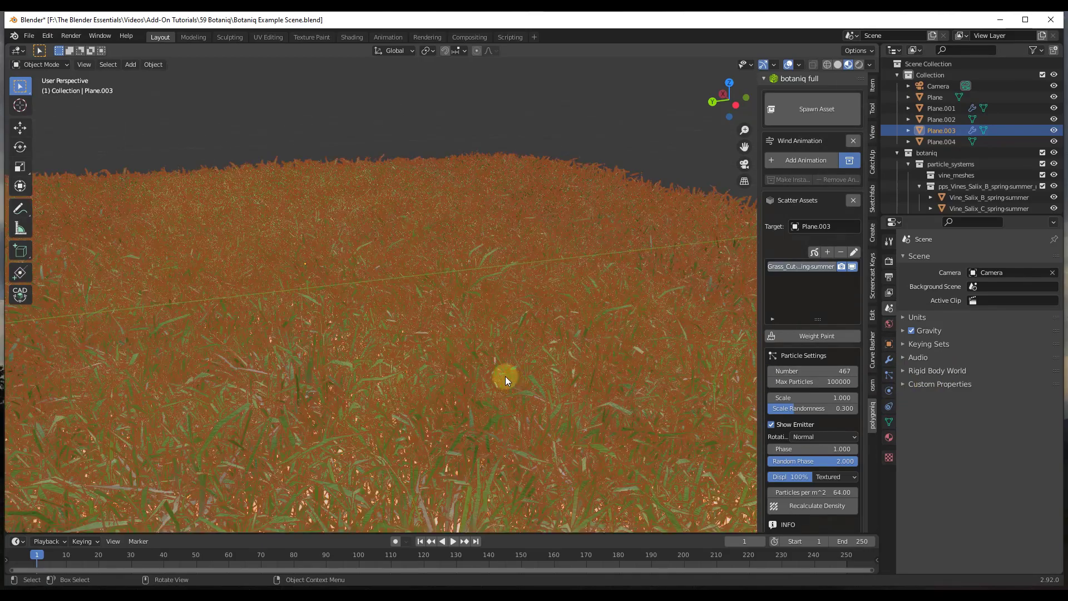
{"action": "scroll", "coordinate": [505, 376], "scroll_direction": "down", "scroll_amount": 4}
{"action": "middle_click_drag", "start_coordinate": [445, 311], "coordinate": [335, 335]}
{"action": "left_click", "coordinate": [396, 252]}
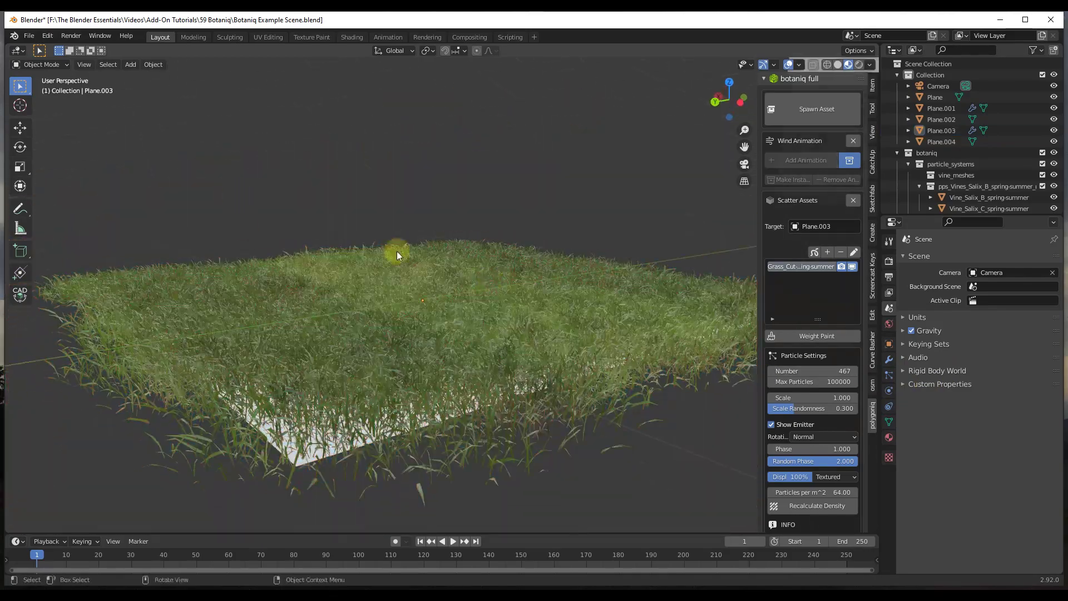
{"action": "middle_click_drag", "start_coordinate": [396, 252], "coordinate": [407, 368]}
{"action": "scroll", "coordinate": [419, 373], "scroll_direction": "down", "scroll_amount": 6}
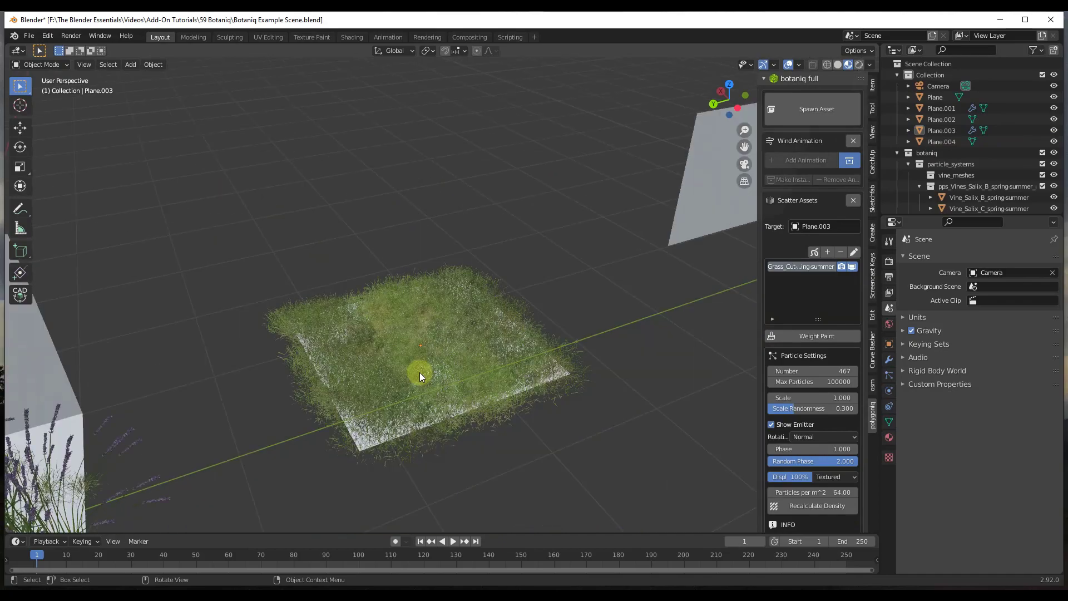
{"action": "scroll", "coordinate": [433, 363], "scroll_direction": "up", "scroll_amount": 6}
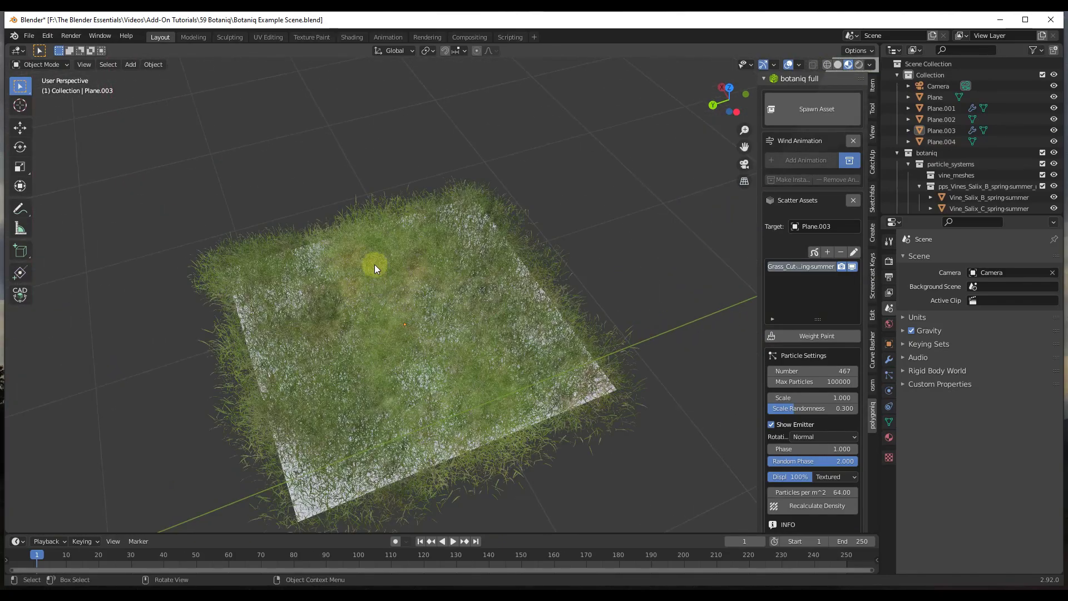
{"action": "scroll", "coordinate": [429, 341], "scroll_direction": "down", "scroll_amount": 8}
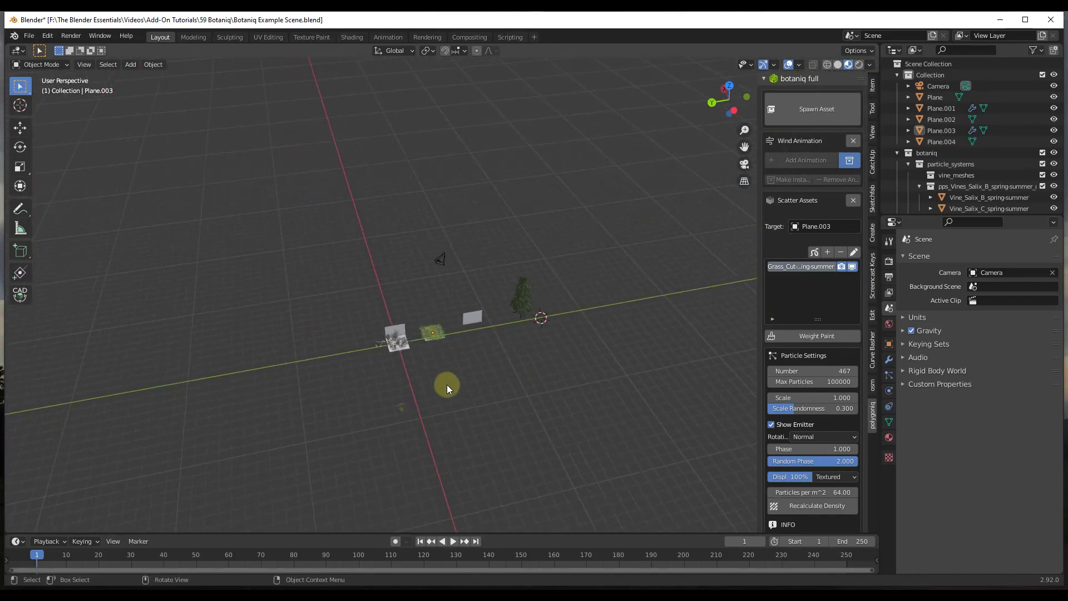
{"action": "scroll", "coordinate": [466, 363], "scroll_direction": "up", "scroll_amount": 5}
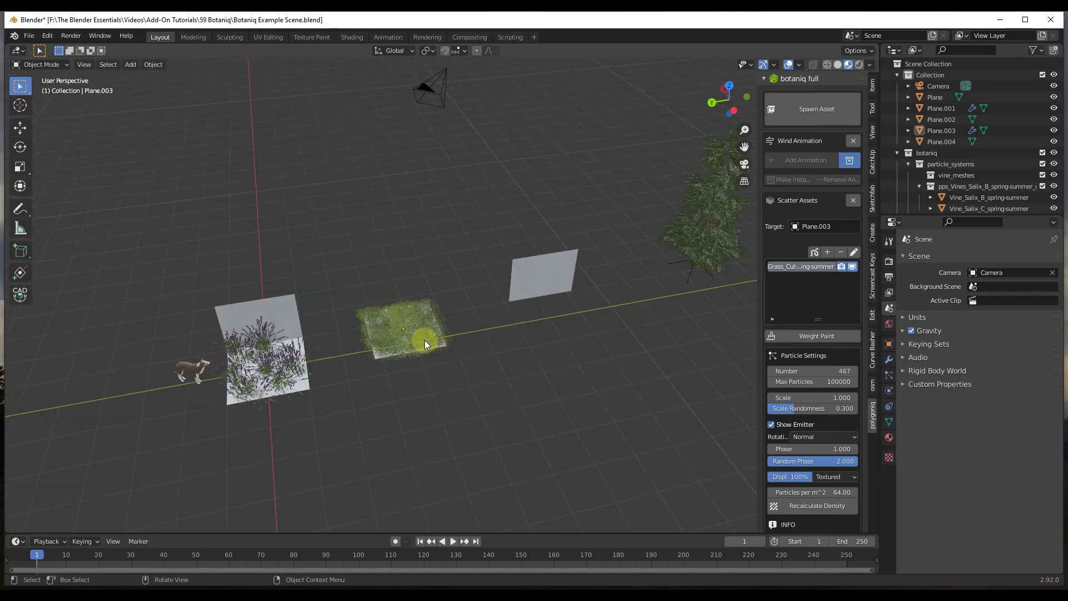
Scale the grass-covered plane up by a factor of about 2.577 and apply its rotation and scale
{"action": "left_click", "coordinate": [438, 345]}
{"action": "key", "text": "s"}
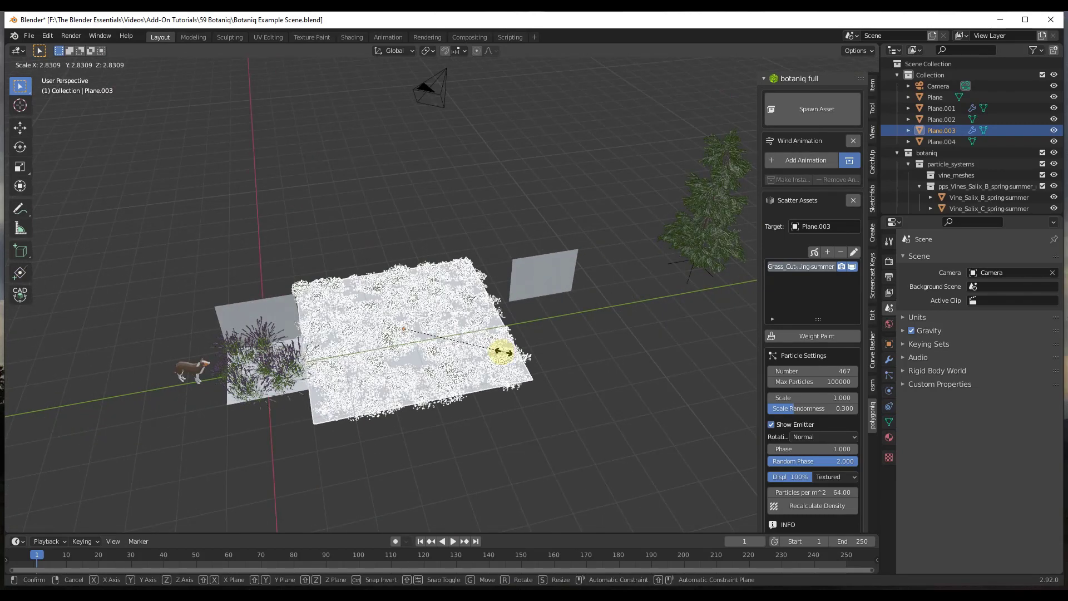
{"action": "left_click", "coordinate": [493, 352]}
{"action": "left_click", "coordinate": [153, 64]}
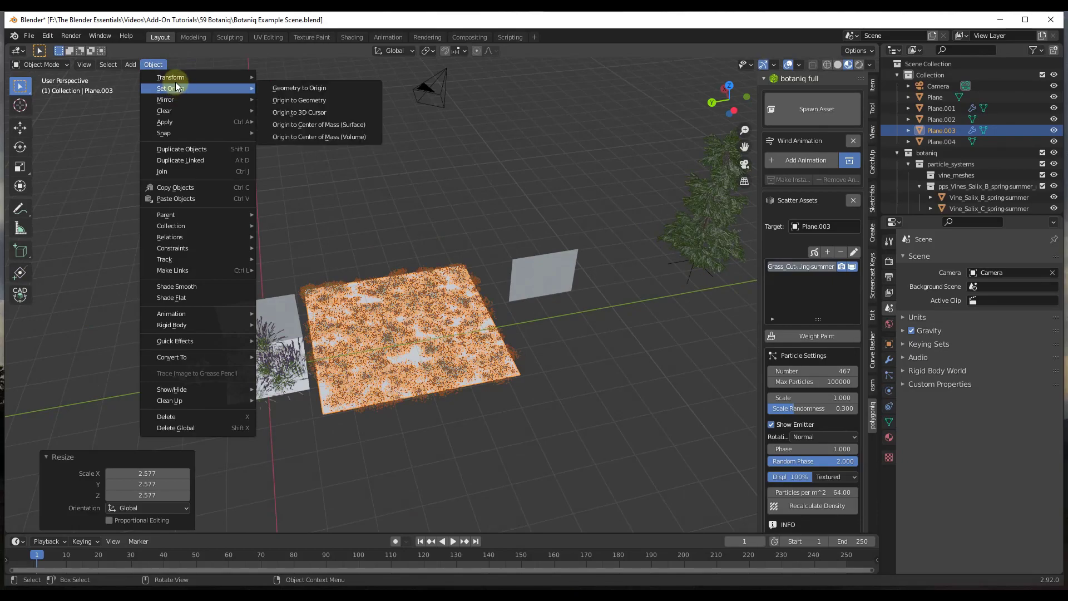
{"action": "mouse_move", "coordinate": [180, 123]}
{"action": "left_click", "coordinate": [296, 166]}
Examine the striped mowing pattern of the enlarged lawn up close and within the whole scene
{"action": "scroll", "coordinate": [421, 366], "scroll_direction": "up", "scroll_amount": 4}
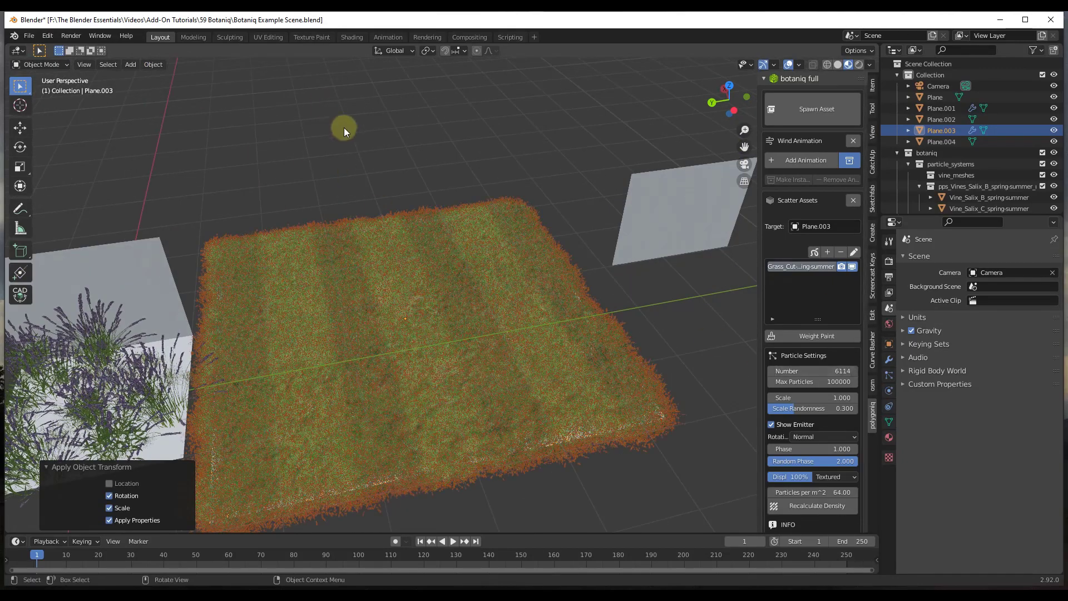
{"action": "scroll", "coordinate": [429, 373], "scroll_direction": "up", "scroll_amount": 5}
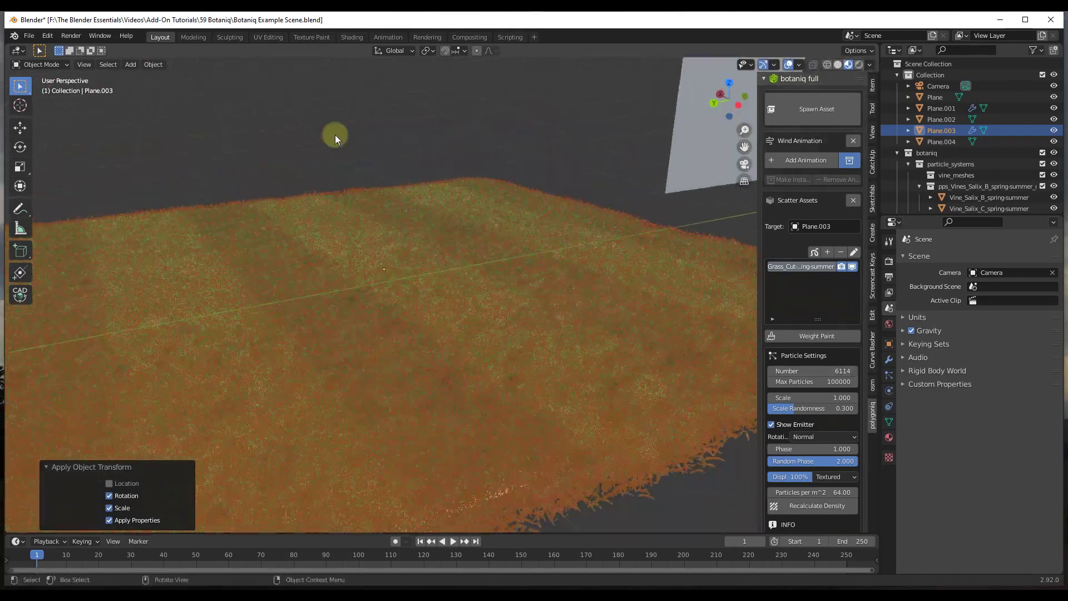
{"action": "left_click", "coordinate": [334, 135]}
{"action": "middle_click_drag", "start_coordinate": [412, 269], "coordinate": [478, 375]}
{"action": "scroll", "coordinate": [425, 407], "scroll_direction": "up", "scroll_amount": 6}
{"action": "scroll", "coordinate": [428, 410], "scroll_direction": "down", "scroll_amount": 8}
{"action": "scroll", "coordinate": [630, 358], "scroll_direction": "down", "scroll_amount": 2}
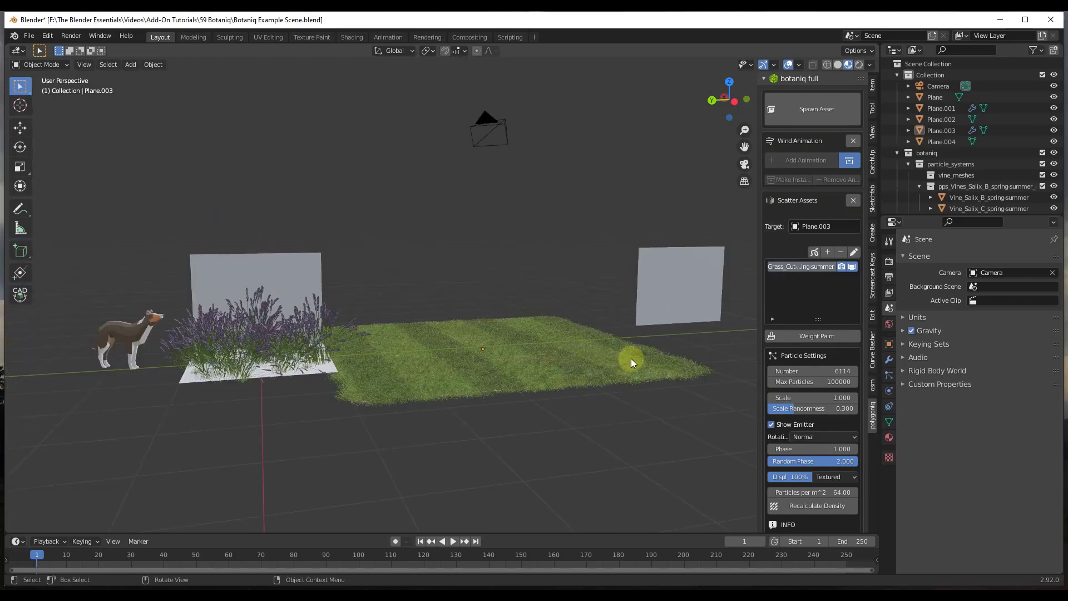
{"action": "scroll", "coordinate": [639, 365], "scroll_direction": "up", "scroll_amount": 5}
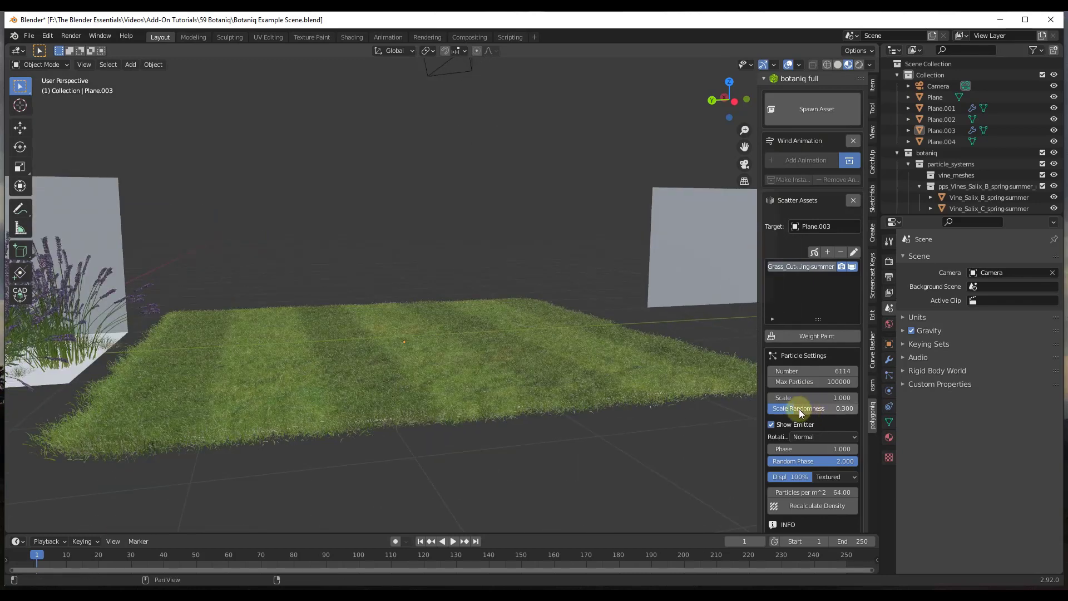
Set the lawn's particle scale to 1.380 and its scale randomness to 0.398, and check the grass
{"action": "mouse_move", "coordinate": [799, 409]}
{"action": "left_mouse_down"}
{"action": "mouse_move", "coordinate": [868, 411]}
{"action": "mouse_move", "coordinate": [758, 418]}
{"action": "mouse_move", "coordinate": [840, 408]}
{"action": "mouse_move", "coordinate": [753, 397]}
{"action": "mouse_move", "coordinate": [796, 405]}
{"action": "left_mouse_up"}
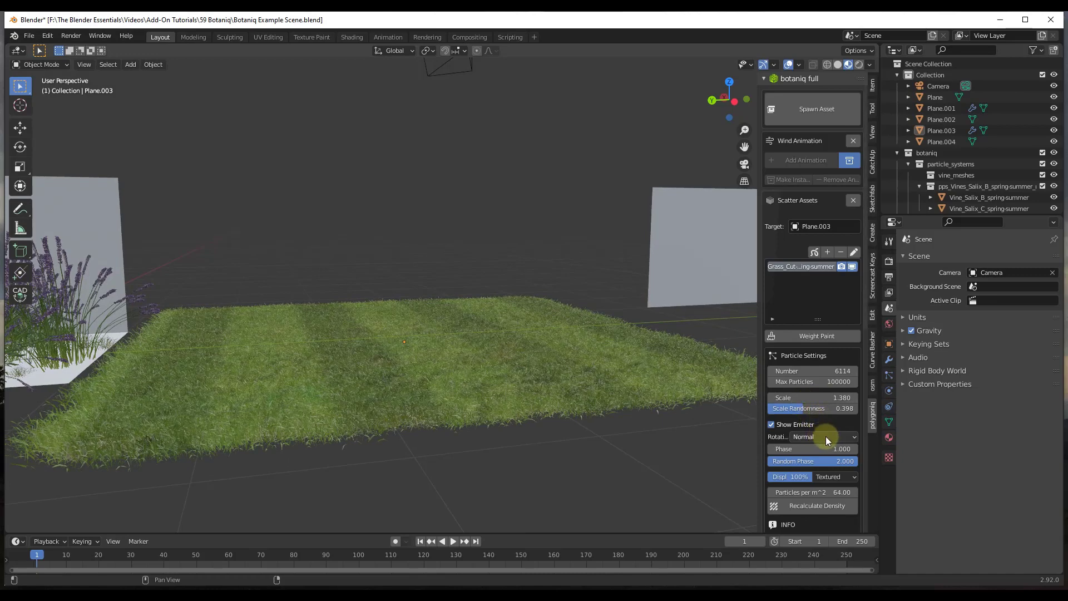
{"action": "left_click", "coordinate": [261, 389]}
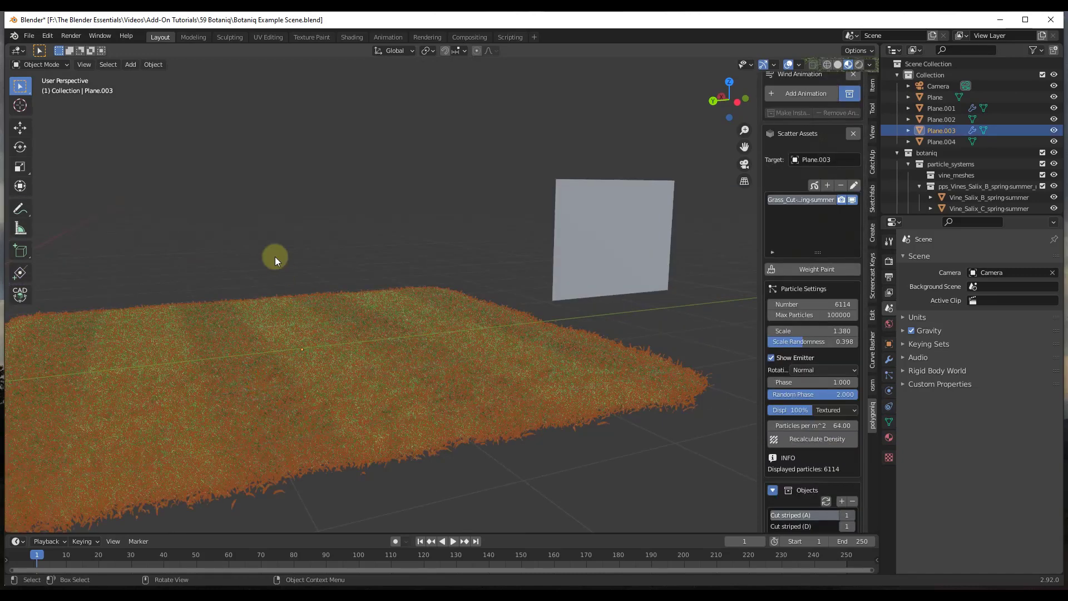
{"action": "left_click", "coordinate": [275, 256]}
{"action": "middle_click_drag", "start_coordinate": [501, 316], "coordinate": [395, 325]}
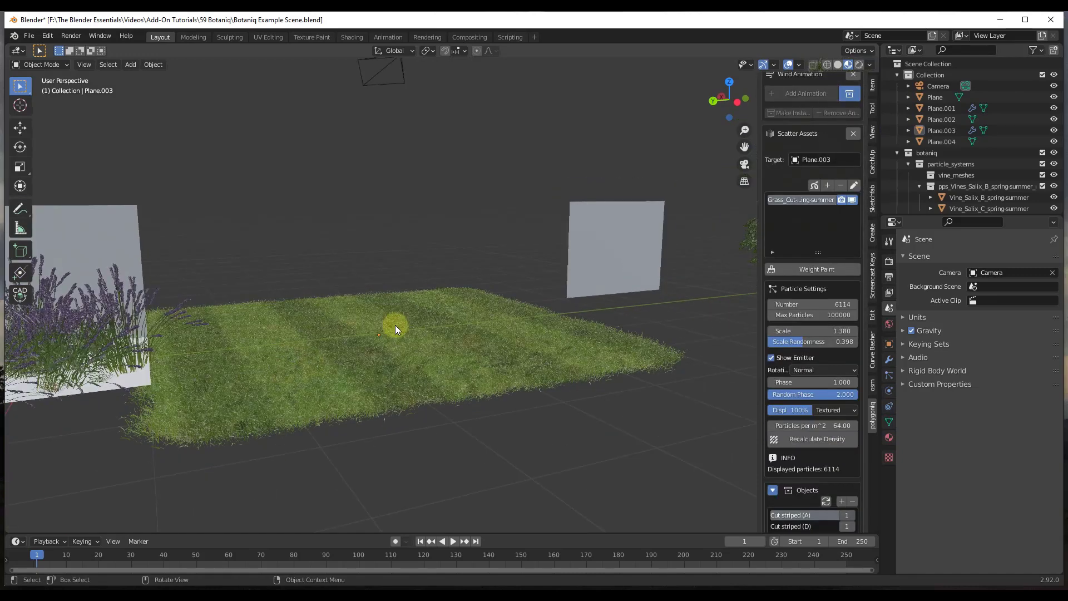
Add a new empty particle system named Default Name to the lawn plane, keeping its instance collection linked to the scene
{"action": "left_click", "coordinate": [827, 186]}
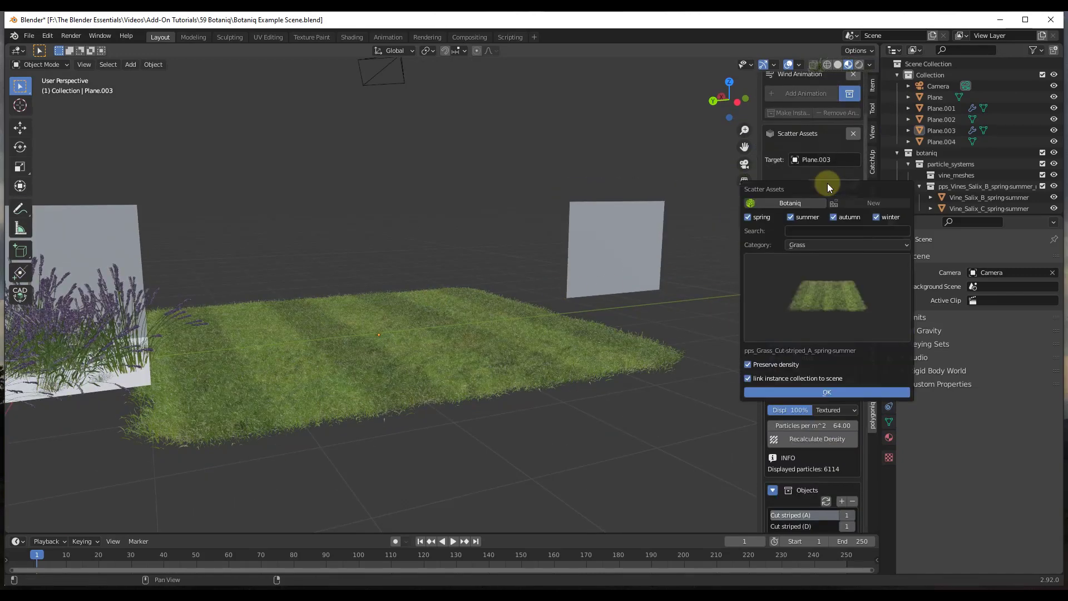
{"action": "left_click", "coordinate": [606, 316]}
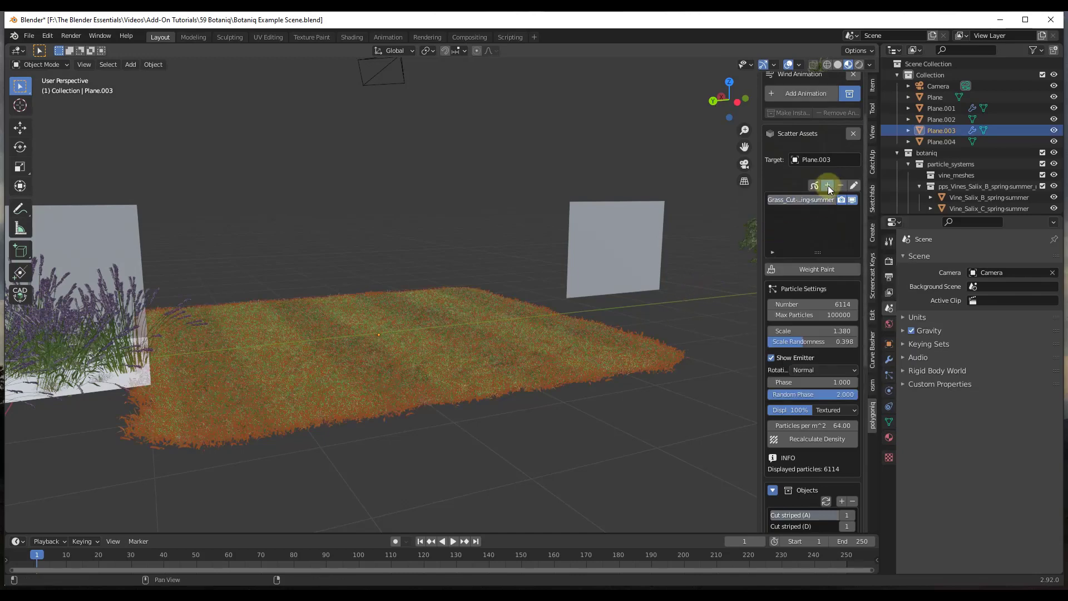
{"action": "left_click", "coordinate": [828, 186]}
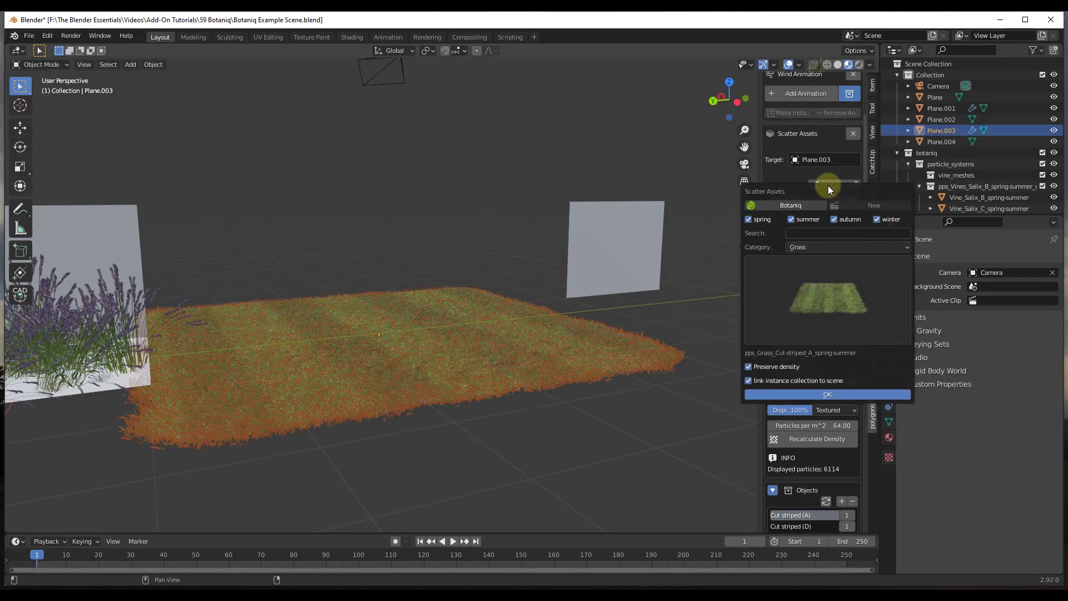
{"action": "left_click", "coordinate": [856, 205]}
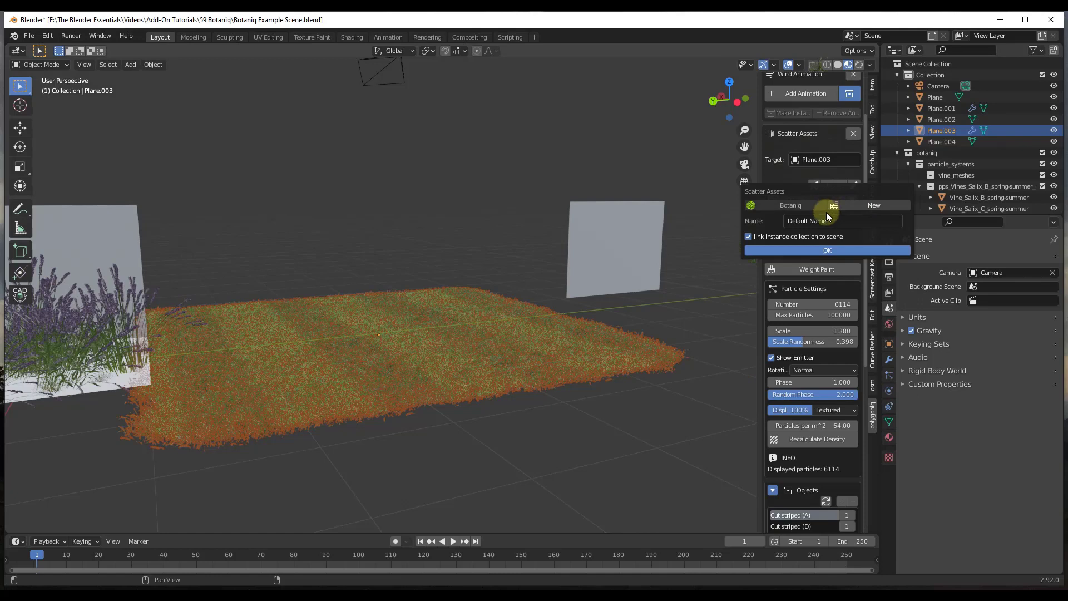
{"action": "left_click", "coordinate": [823, 251]}
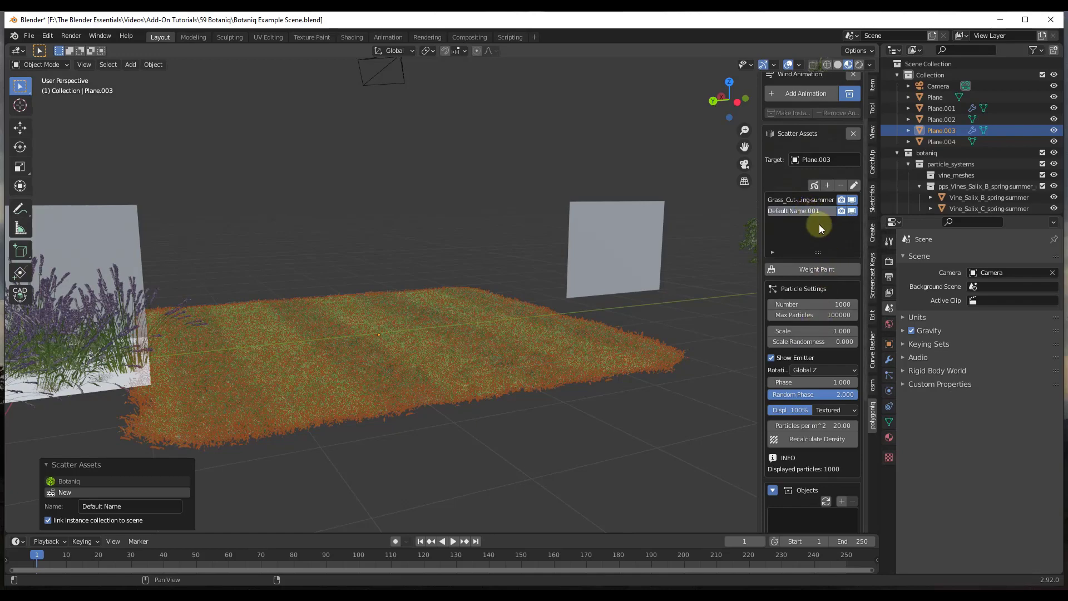
Add Red clover (B) from the weed category with a count of 1 to the new system's objects and inspect the flowers
{"action": "scroll", "coordinate": [819, 229], "scroll_direction": "down", "scroll_amount": 3}
{"action": "scroll", "coordinate": [819, 233], "scroll_direction": "down", "scroll_amount": 3}
{"action": "scroll", "coordinate": [798, 401], "scroll_direction": "down", "scroll_amount": 1}
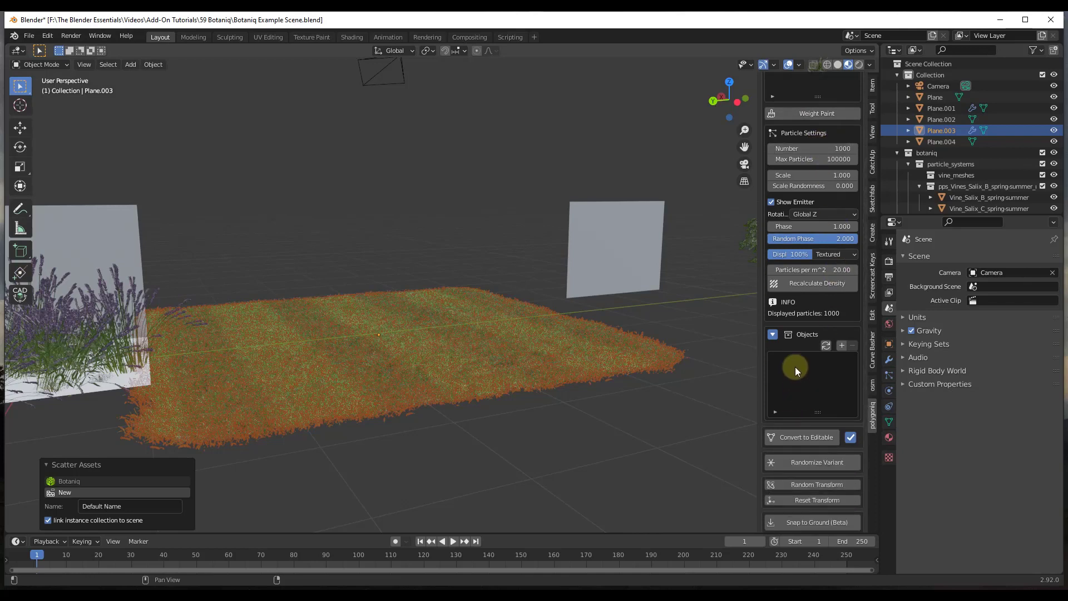
{"action": "left_click", "coordinate": [842, 345]}
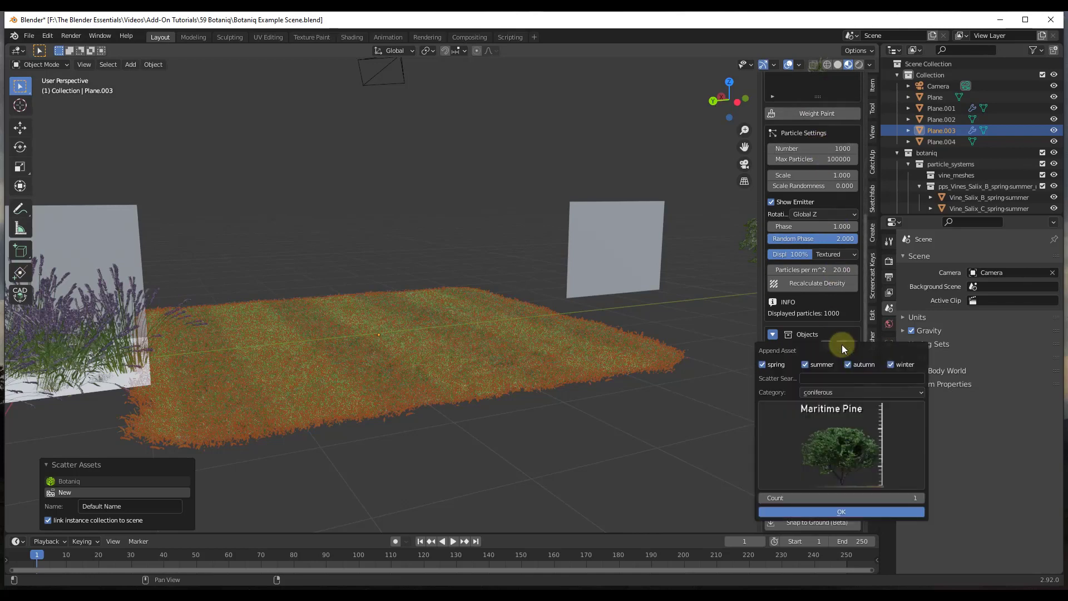
{"action": "left_click", "coordinate": [844, 391]}
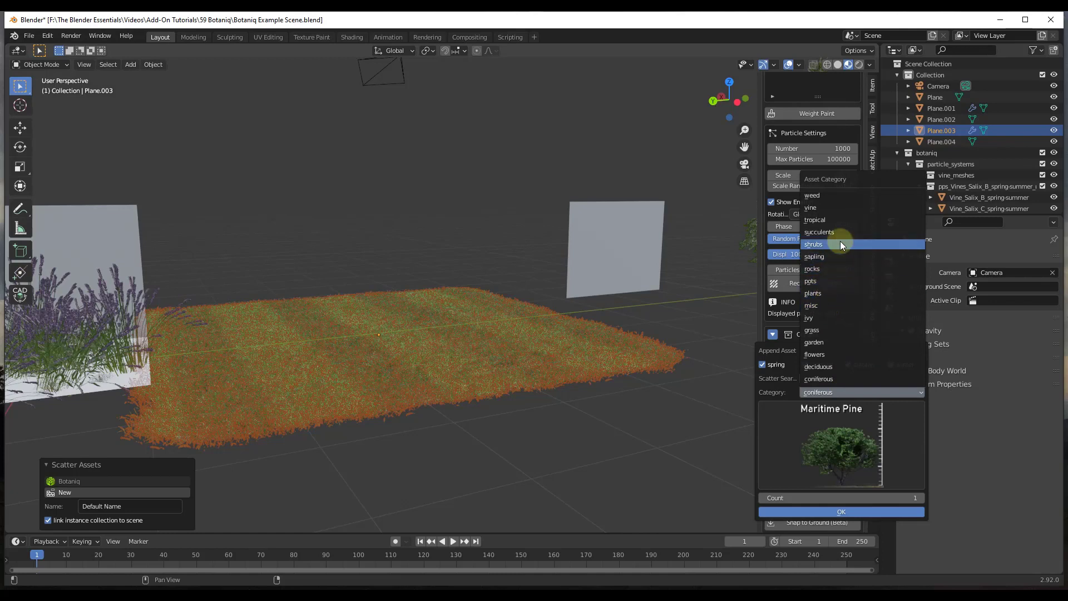
{"action": "left_click", "coordinate": [830, 198]}
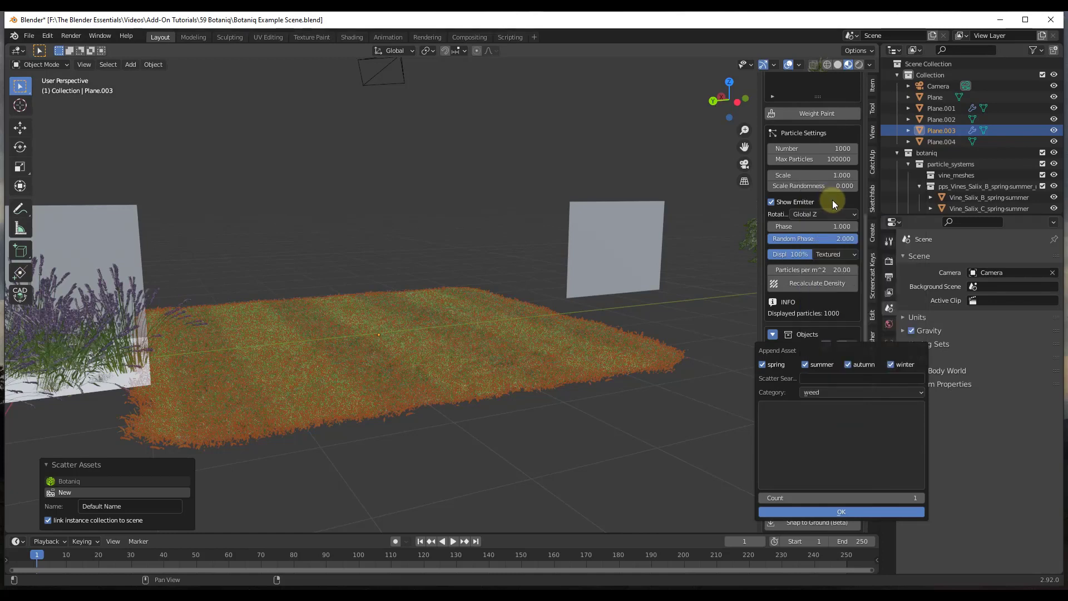
{"action": "left_click", "coordinate": [822, 443]}
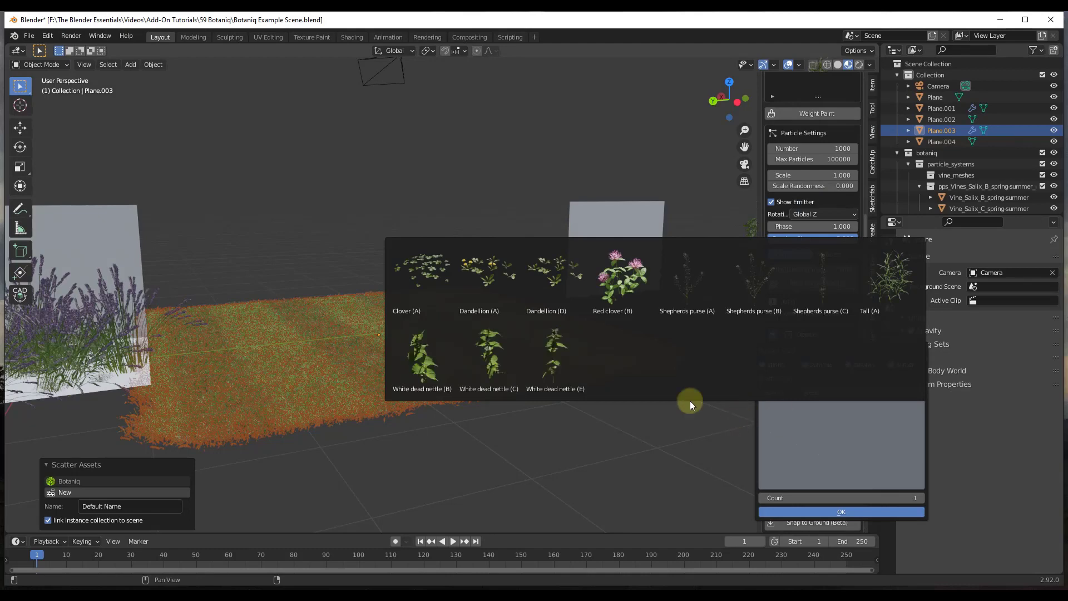
{"action": "left_click", "coordinate": [631, 285]}
{"action": "left_click", "coordinate": [842, 512]}
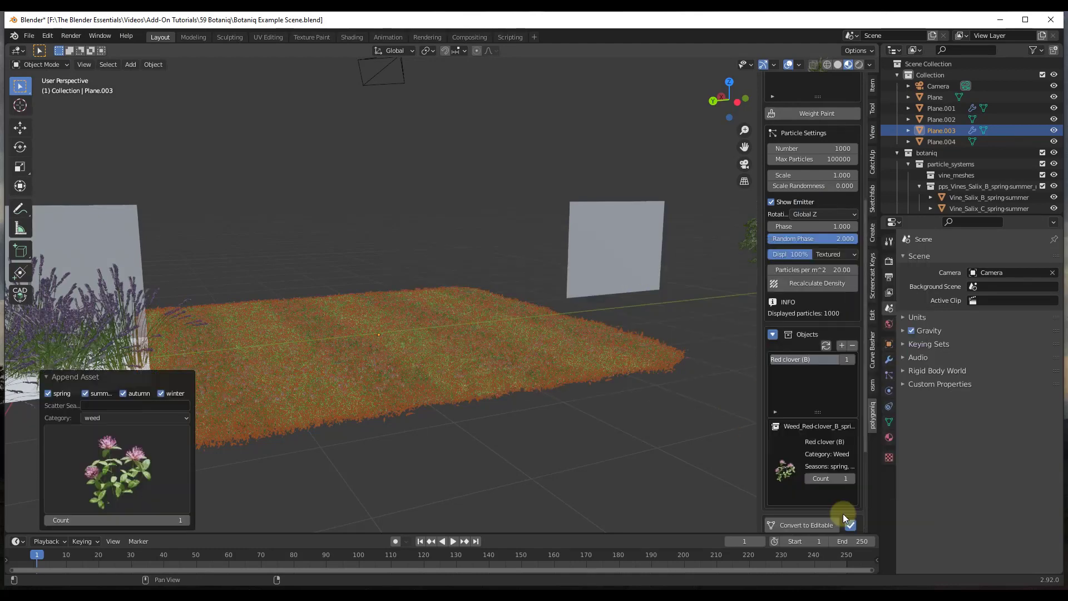
{"action": "scroll", "coordinate": [463, 369], "scroll_direction": "up", "scroll_amount": 6}
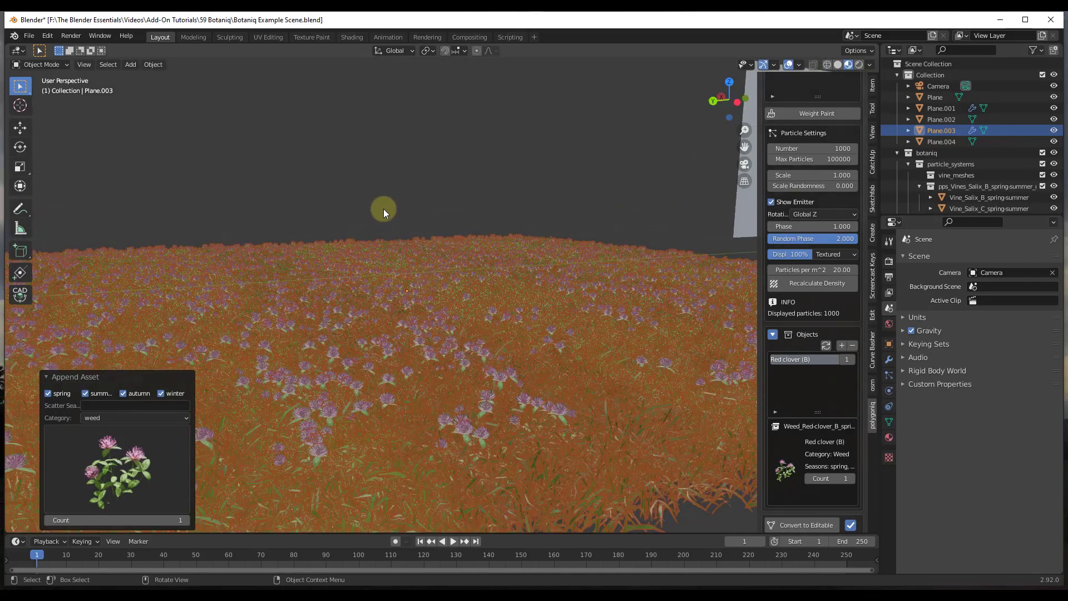
{"action": "left_click", "coordinate": [383, 209]}
{"action": "middle_click_drag", "start_coordinate": [412, 253], "coordinate": [509, 299]}
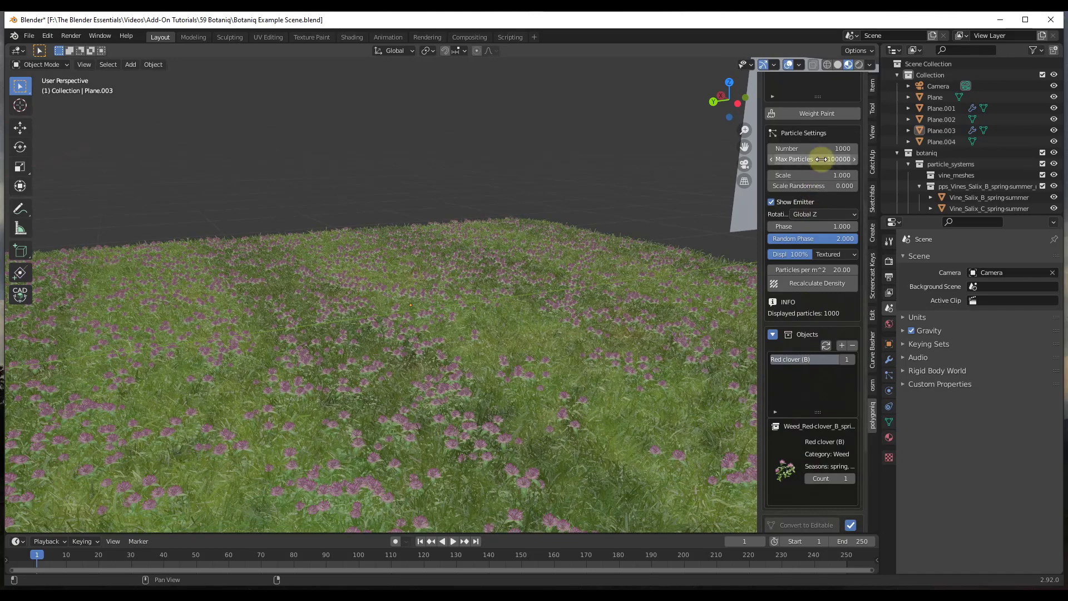
Set the red clover system's particle number to 463 and check the thinned flowers across the lawn
{"action": "left_click_drag", "start_coordinate": [823, 148], "coordinate": [214, 162]}
{"action": "scroll", "coordinate": [313, 333], "scroll_direction": "down", "scroll_amount": 4}
{"action": "scroll", "coordinate": [449, 377], "scroll_direction": "up", "scroll_amount": 3}
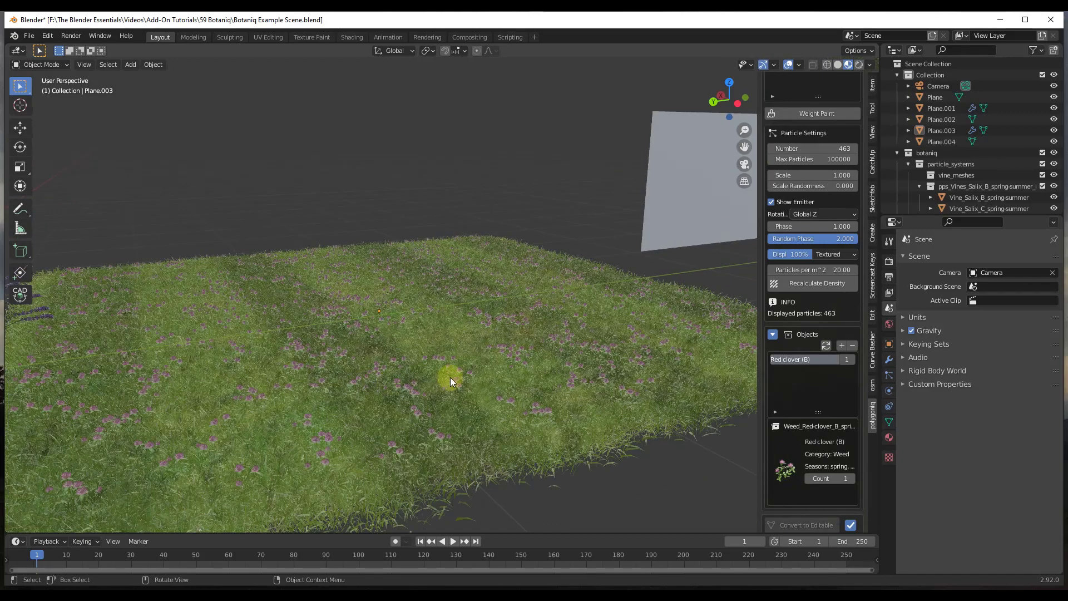
{"action": "scroll", "coordinate": [448, 382], "scroll_direction": "up", "scroll_amount": 2}
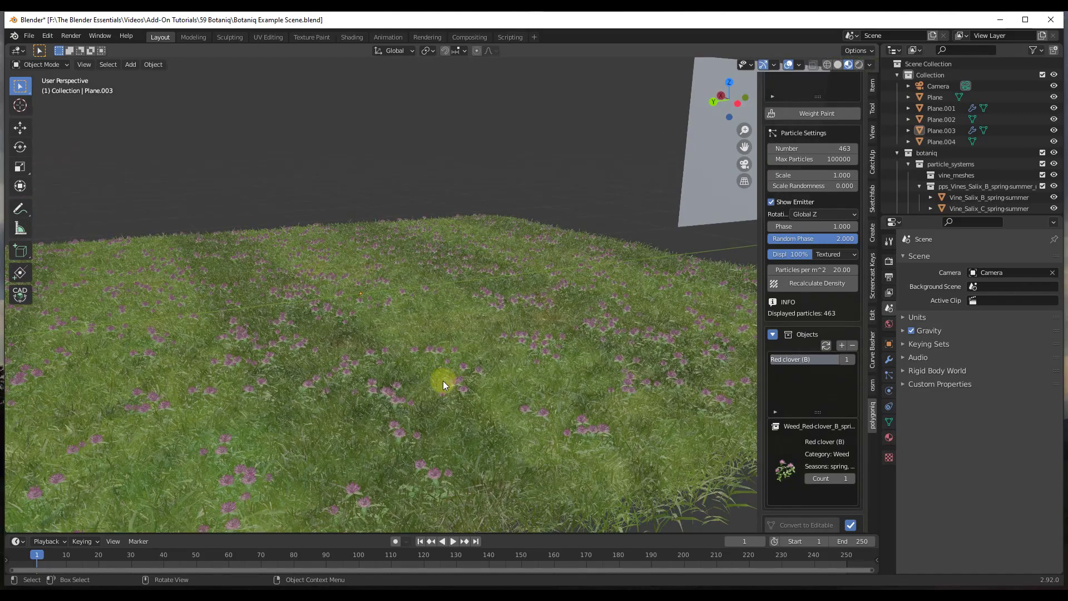
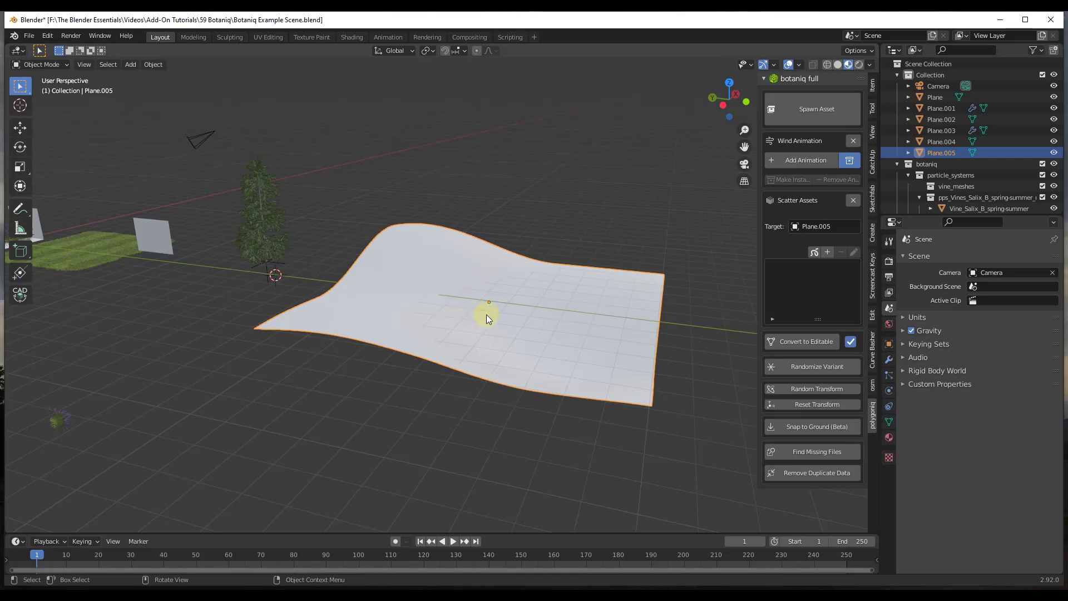
Scatter the Alpine Meadow (A) weeds system over the wavy plane, preserving density and linking the instance collection to the scene
{"action": "mouse_move", "coordinate": [487, 315]}
{"action": "middle_mouse_down"}
{"action": "mouse_move", "coordinate": [509, 256]}
{"action": "mouse_move", "coordinate": [502, 308]}
{"action": "mouse_move", "coordinate": [489, 313]}
{"action": "middle_mouse_up"}
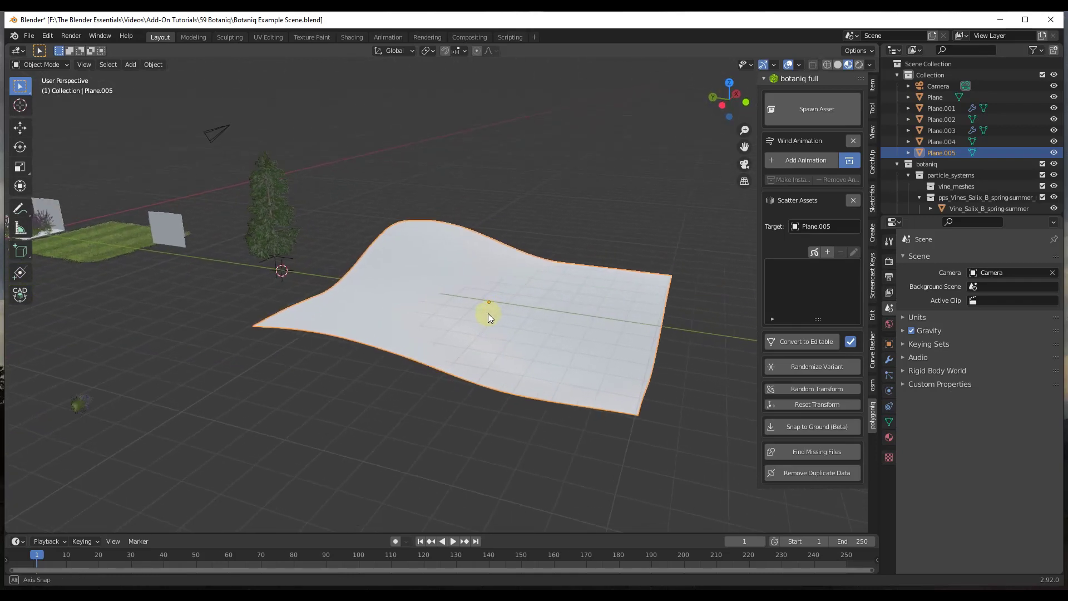
{"action": "left_click", "coordinate": [826, 252]}
{"action": "left_click", "coordinate": [801, 274]}
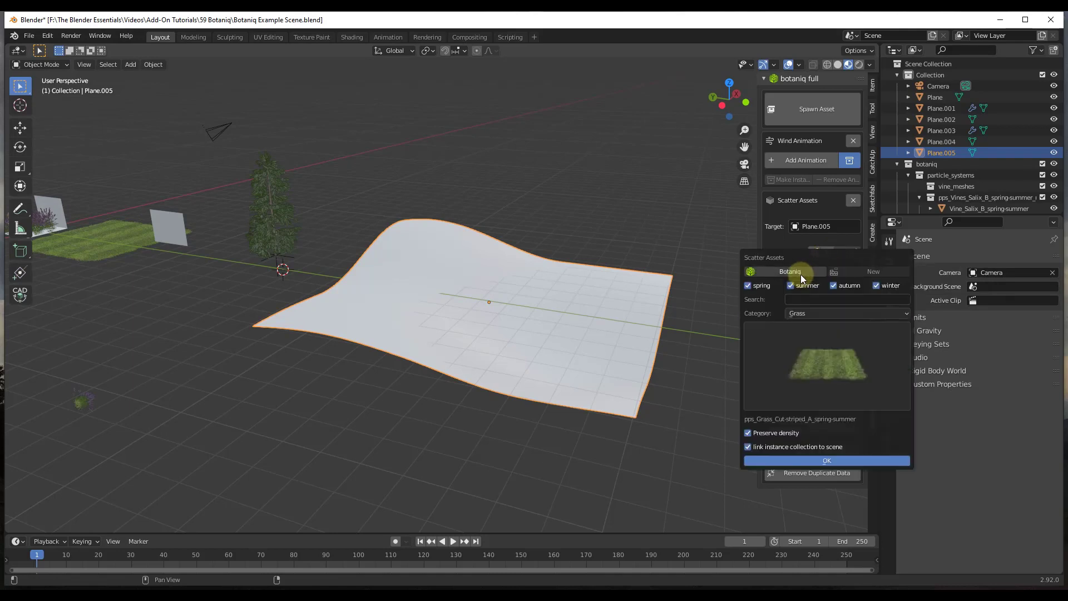
{"action": "left_click", "coordinate": [813, 313]}
{"action": "left_click", "coordinate": [817, 359]}
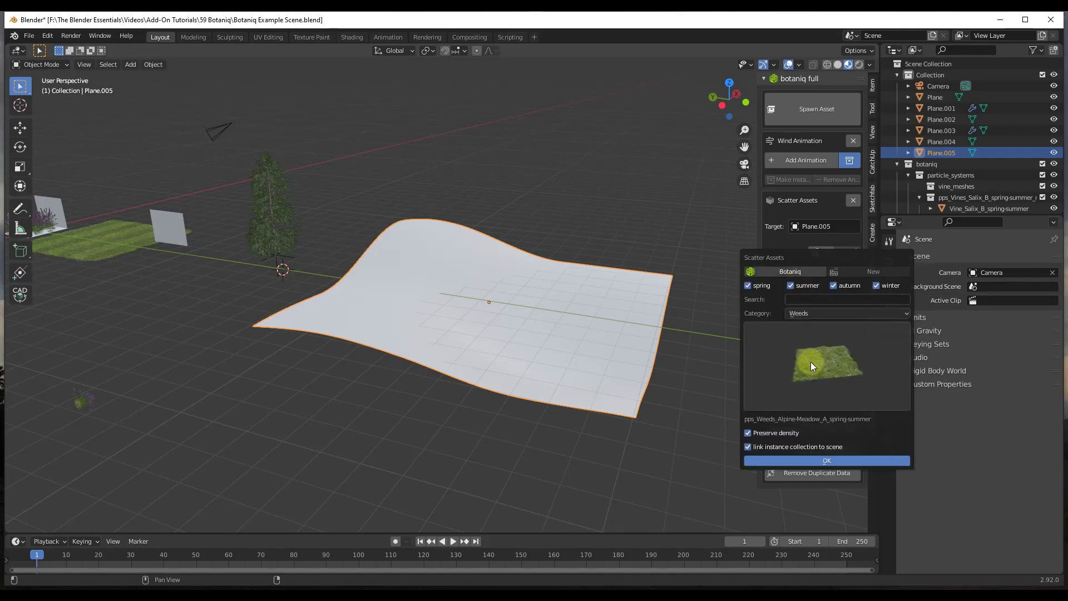
{"action": "left_click", "coordinate": [810, 361]}
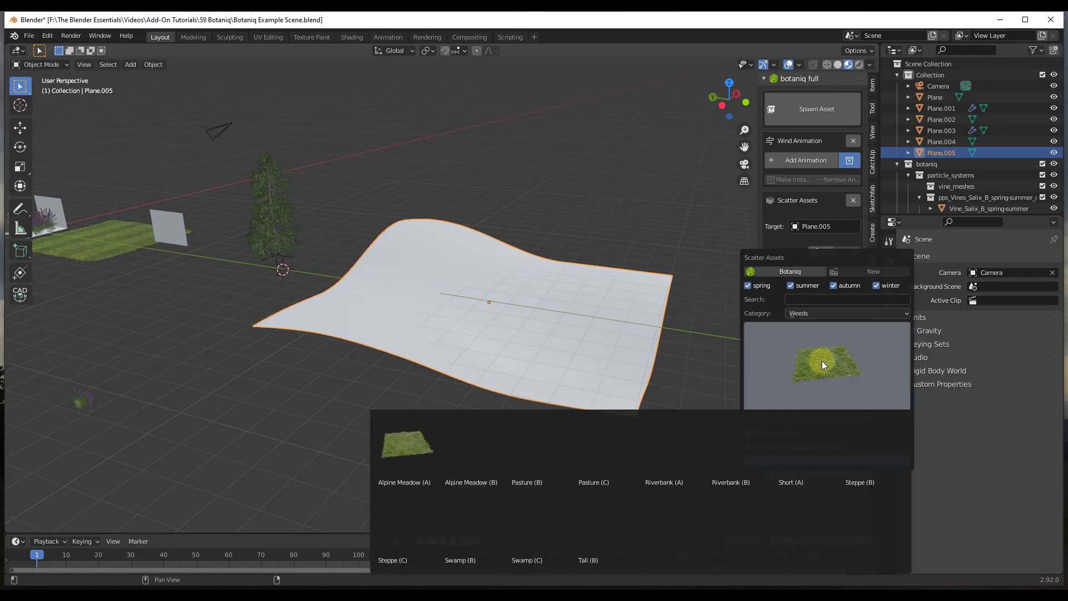
{"action": "left_click", "coordinate": [388, 449]}
{"action": "left_click", "coordinate": [834, 462]}
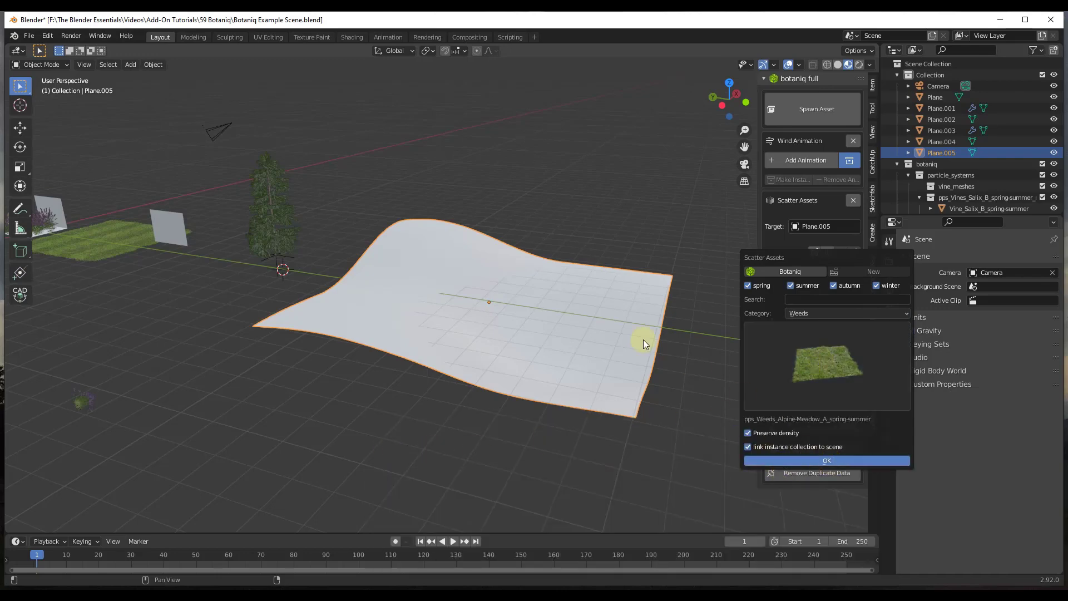
{"action": "middle_click_drag", "start_coordinate": [510, 306], "coordinate": [501, 305]}
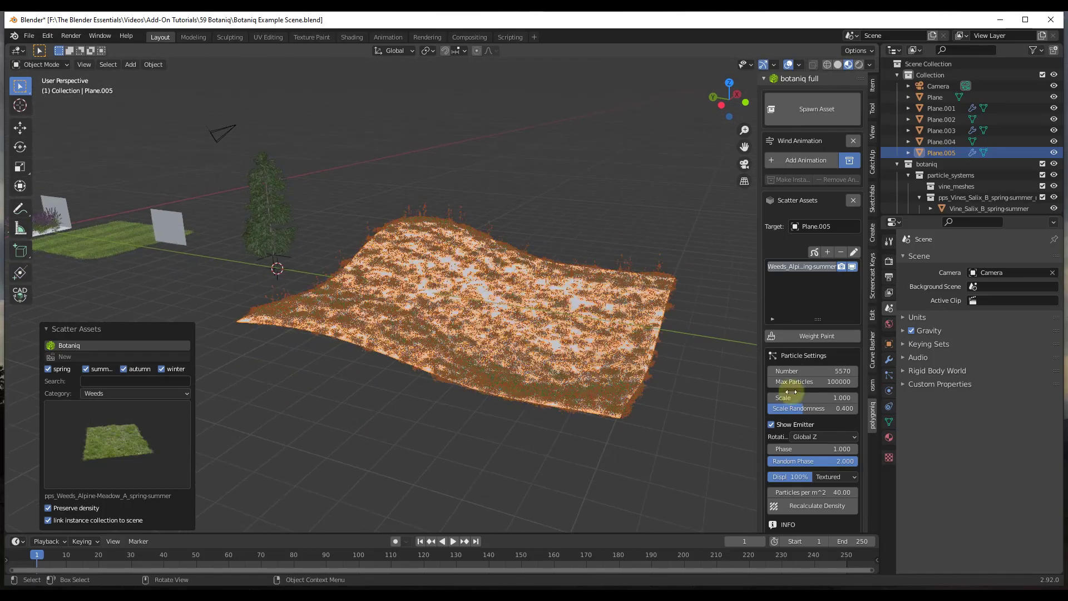
Set the wavy plane's weed particle number to 6757 and inspect the coverage
{"action": "left_click", "coordinate": [850, 370]}
{"action": "left_click_drag", "start_coordinate": [843, 371], "coordinate": [801, 370]}
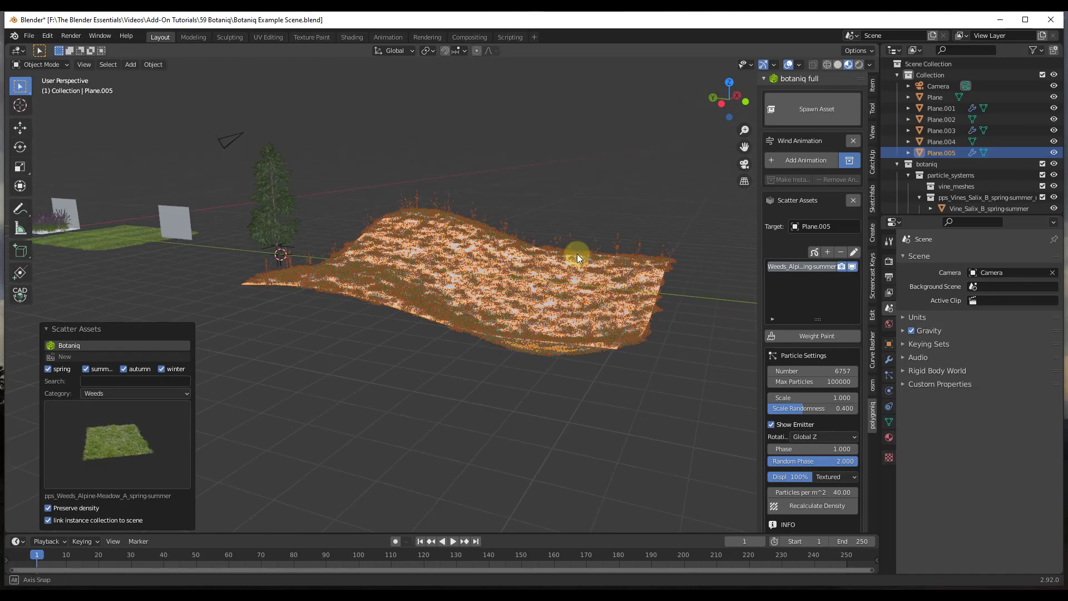
{"action": "middle_click_drag", "start_coordinate": [578, 276], "coordinate": [579, 354]}
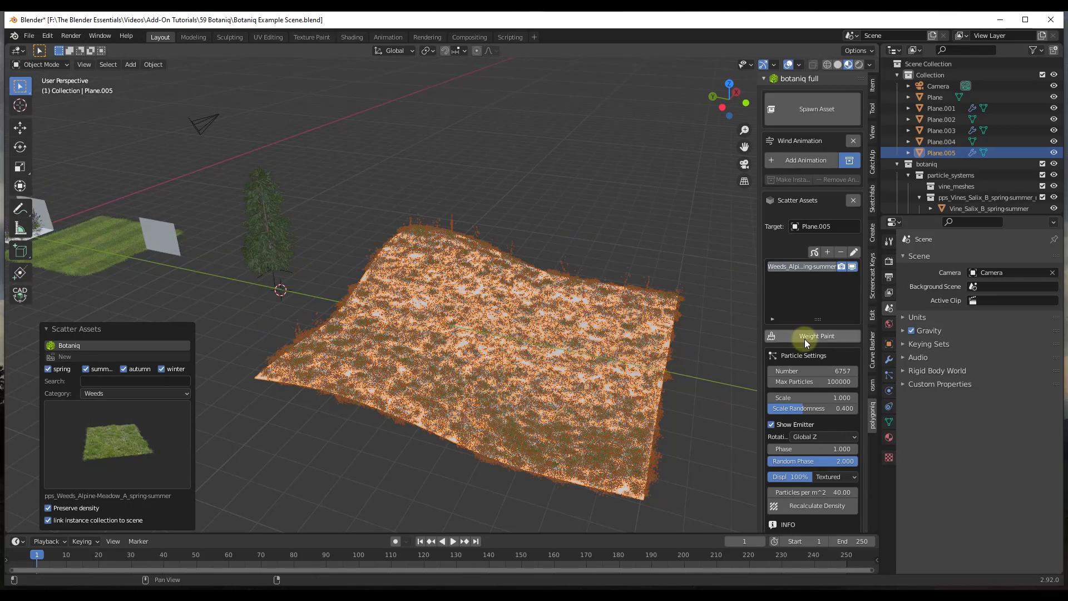
Weight paint the weeds across the hilly part of the wavy plane at weight 1.000, and thin their edge at weight 0.000
{"action": "left_click", "coordinate": [806, 337]}
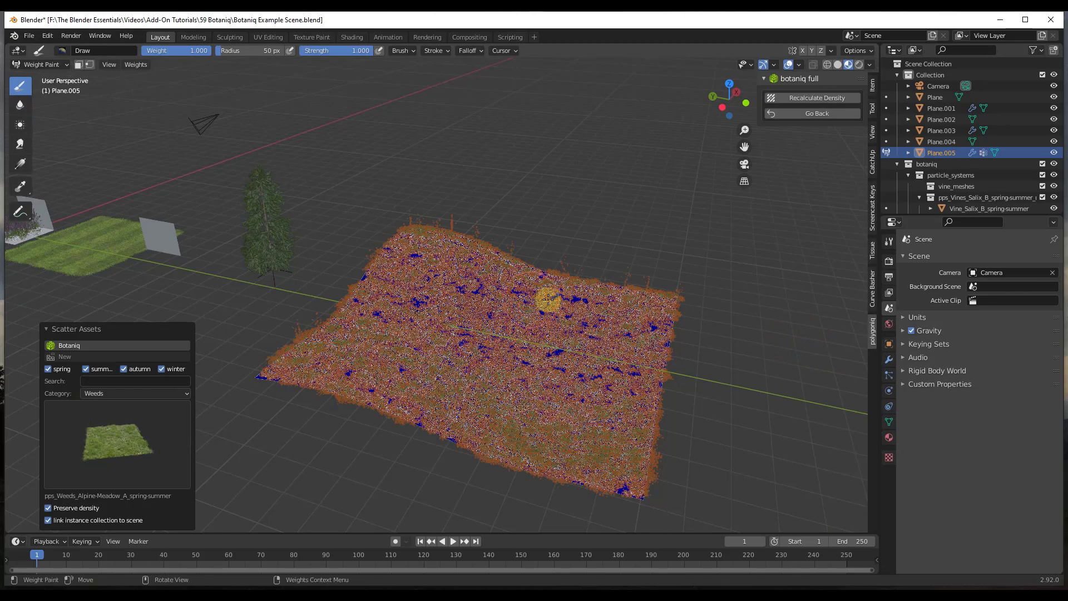
{"action": "left_click_drag", "start_coordinate": [584, 290], "coordinate": [523, 351]}
{"action": "mouse_move", "coordinate": [461, 427]}
{"action": "left_mouse_down"}
{"action": "mouse_move", "coordinate": [537, 308]}
{"action": "mouse_move", "coordinate": [479, 330]}
{"action": "mouse_move", "coordinate": [397, 392]}
{"action": "mouse_move", "coordinate": [509, 258]}
{"action": "mouse_move", "coordinate": [424, 288]}
{"action": "left_mouse_up"}
{"action": "mouse_move", "coordinate": [386, 363]}
{"action": "left_mouse_down"}
{"action": "mouse_move", "coordinate": [343, 404]}
{"action": "mouse_move", "coordinate": [422, 260]}
{"action": "mouse_move", "coordinate": [446, 235]}
{"action": "mouse_move", "coordinate": [472, 230]}
{"action": "mouse_move", "coordinate": [478, 247]}
{"action": "mouse_move", "coordinate": [412, 224]}
{"action": "mouse_move", "coordinate": [410, 247]}
{"action": "mouse_move", "coordinate": [323, 361]}
{"action": "mouse_move", "coordinate": [291, 381]}
{"action": "mouse_move", "coordinate": [272, 373]}
{"action": "mouse_move", "coordinate": [280, 352]}
{"action": "mouse_move", "coordinate": [315, 334]}
{"action": "mouse_move", "coordinate": [332, 338]}
{"action": "mouse_move", "coordinate": [288, 365]}
{"action": "mouse_move", "coordinate": [320, 372]}
{"action": "left_mouse_up"}
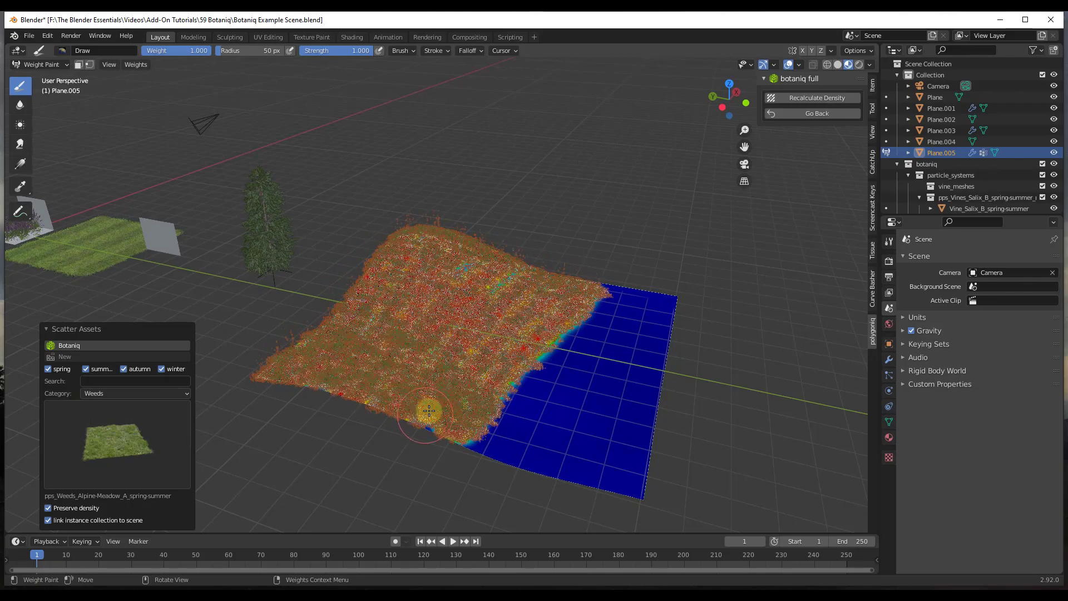
{"action": "left_click_drag", "start_coordinate": [429, 411], "coordinate": [460, 441]}
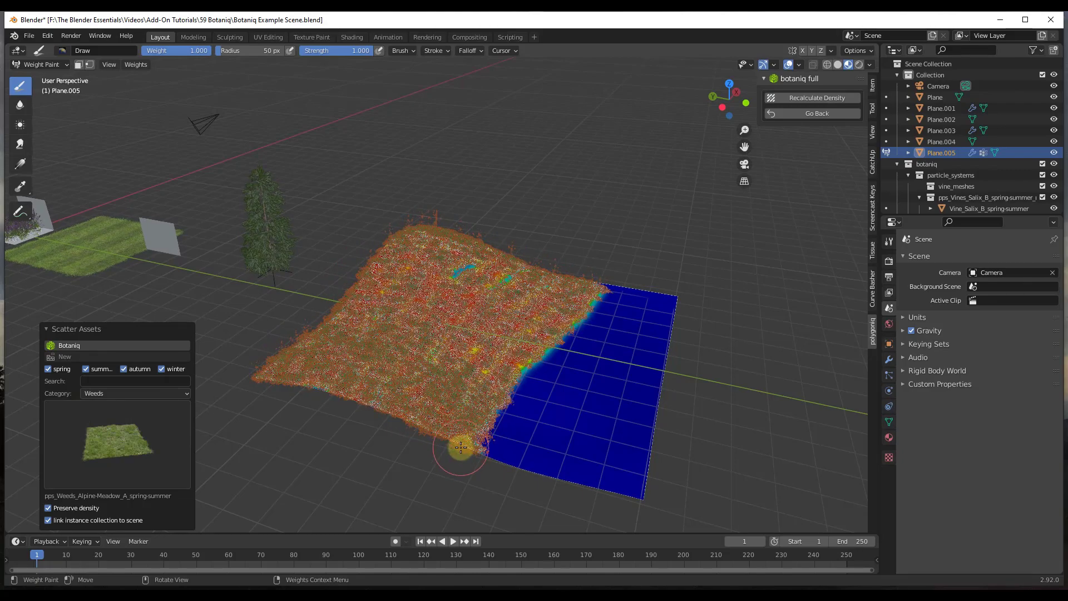
{"action": "mouse_move", "coordinate": [465, 394]}
{"action": "middle_mouse_down"}
{"action": "mouse_move", "coordinate": [453, 382]}
{"action": "mouse_move", "coordinate": [495, 405]}
{"action": "mouse_move", "coordinate": [565, 345]}
{"action": "middle_mouse_up"}
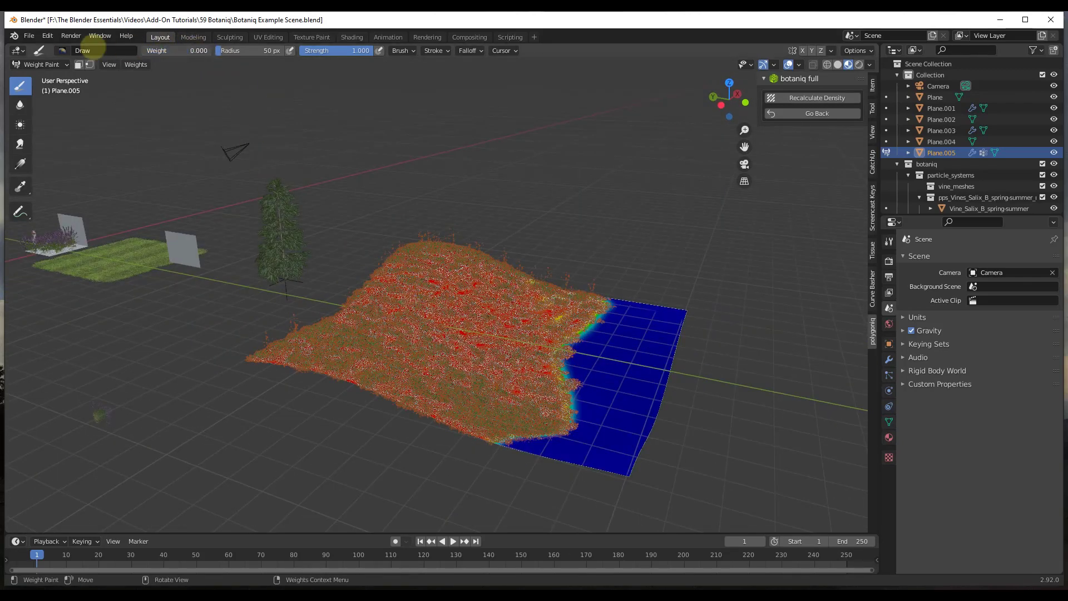
{"action": "mouse_move", "coordinate": [595, 305]}
{"action": "left_mouse_down"}
{"action": "mouse_move", "coordinate": [571, 333]}
{"action": "mouse_move", "coordinate": [594, 314]}
{"action": "mouse_move", "coordinate": [563, 371]}
{"action": "mouse_move", "coordinate": [583, 423]}
{"action": "mouse_move", "coordinate": [561, 437]}
{"action": "mouse_move", "coordinate": [561, 403]}
{"action": "mouse_move", "coordinate": [554, 417]}
{"action": "mouse_move", "coordinate": [568, 395]}
{"action": "mouse_move", "coordinate": [575, 413]}
{"action": "mouse_move", "coordinate": [497, 415]}
{"action": "mouse_move", "coordinate": [568, 365]}
{"action": "mouse_move", "coordinate": [586, 301]}
{"action": "mouse_move", "coordinate": [622, 302]}
{"action": "mouse_move", "coordinate": [595, 320]}
{"action": "mouse_move", "coordinate": [532, 435]}
{"action": "mouse_move", "coordinate": [560, 425]}
{"action": "mouse_move", "coordinate": [501, 434]}
{"action": "left_mouse_up"}
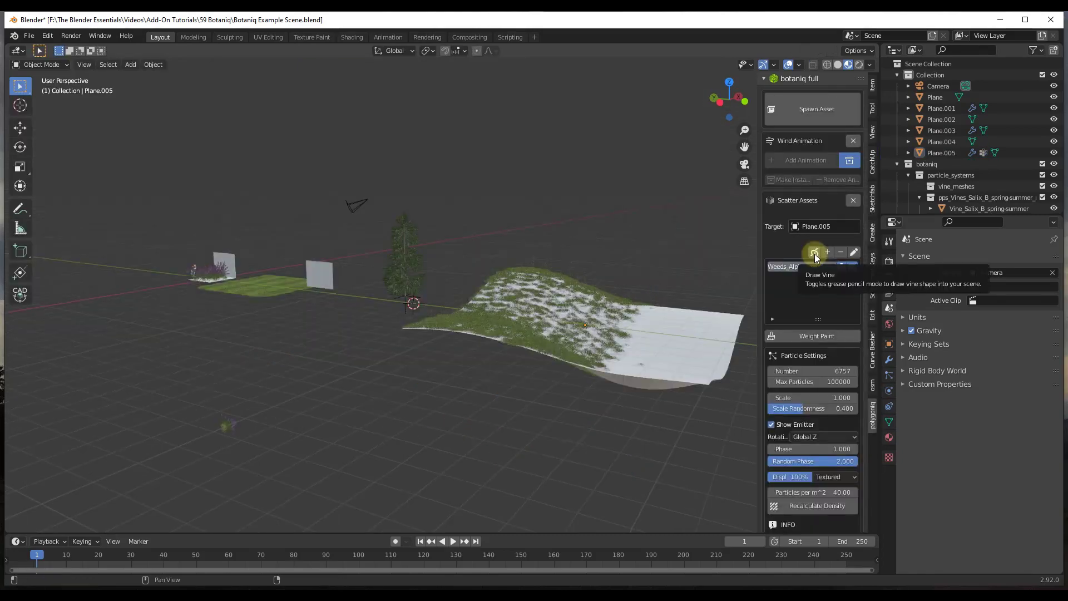
Draw a winding vine stroke across the upright plane beside the lawn, looping up and down over its surface
{"action": "left_click", "coordinate": [853, 200]}
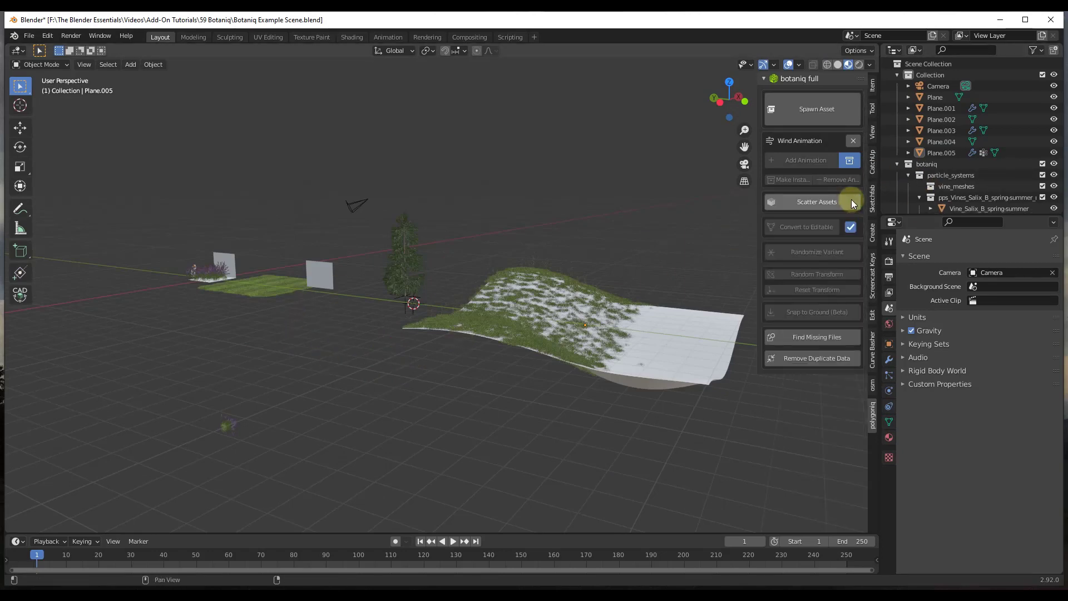
{"action": "scroll", "coordinate": [312, 279], "scroll_direction": "up", "scroll_amount": 6}
{"action": "left_click", "coordinate": [302, 261]}
{"action": "scroll", "coordinate": [345, 257], "scroll_direction": "down", "scroll_amount": 3}
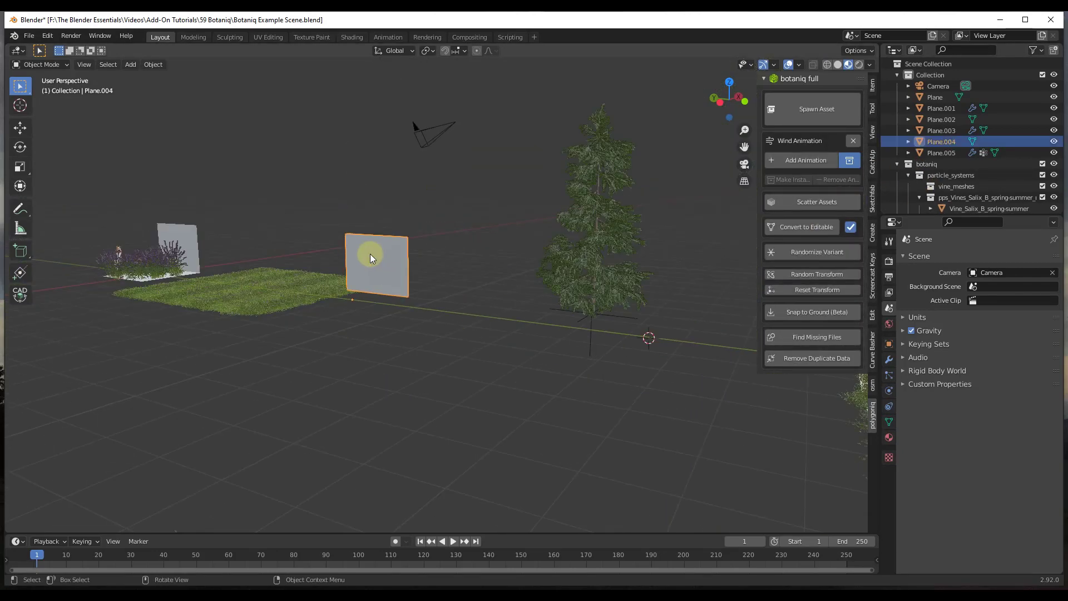
{"action": "scroll", "coordinate": [390, 252], "scroll_direction": "up", "scroll_amount": 7}
{"action": "left_click", "coordinate": [794, 202]}
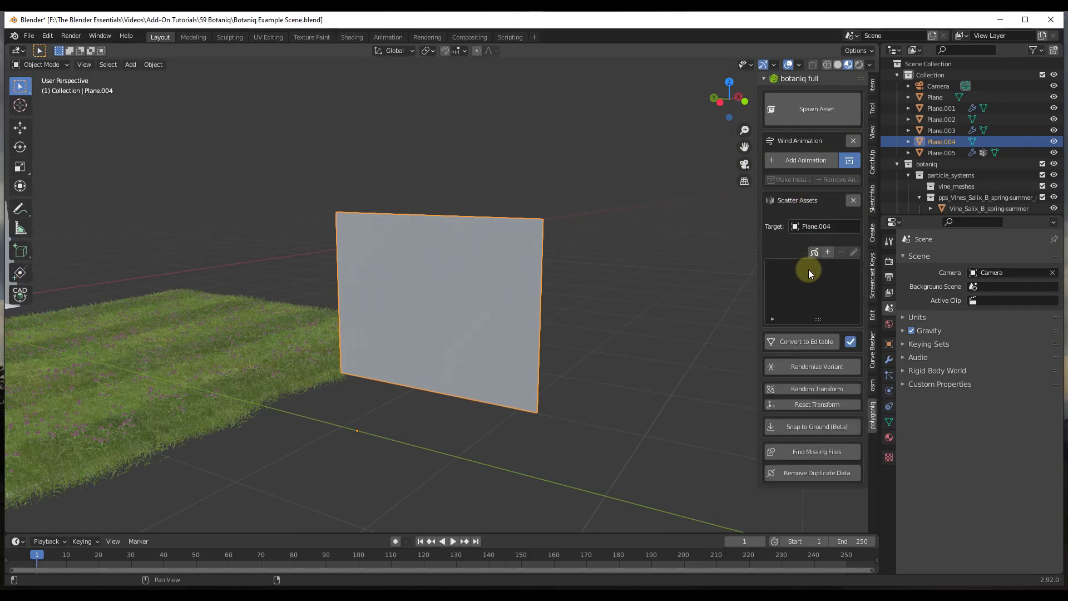
{"action": "left_click", "coordinate": [814, 254]}
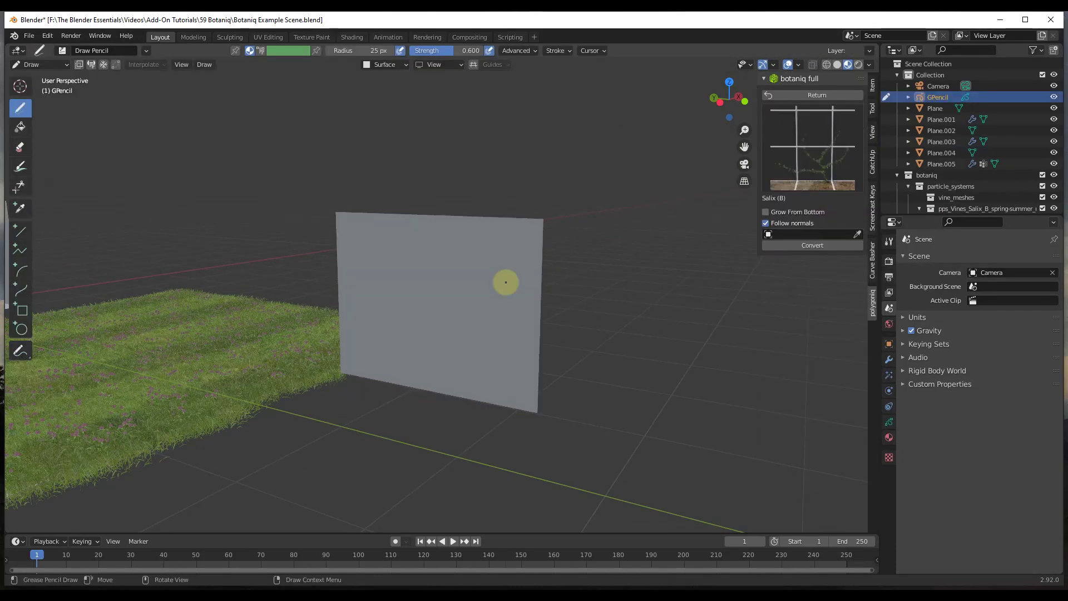
{"action": "left_click_drag", "start_coordinate": [377, 359], "coordinate": [366, 319]}
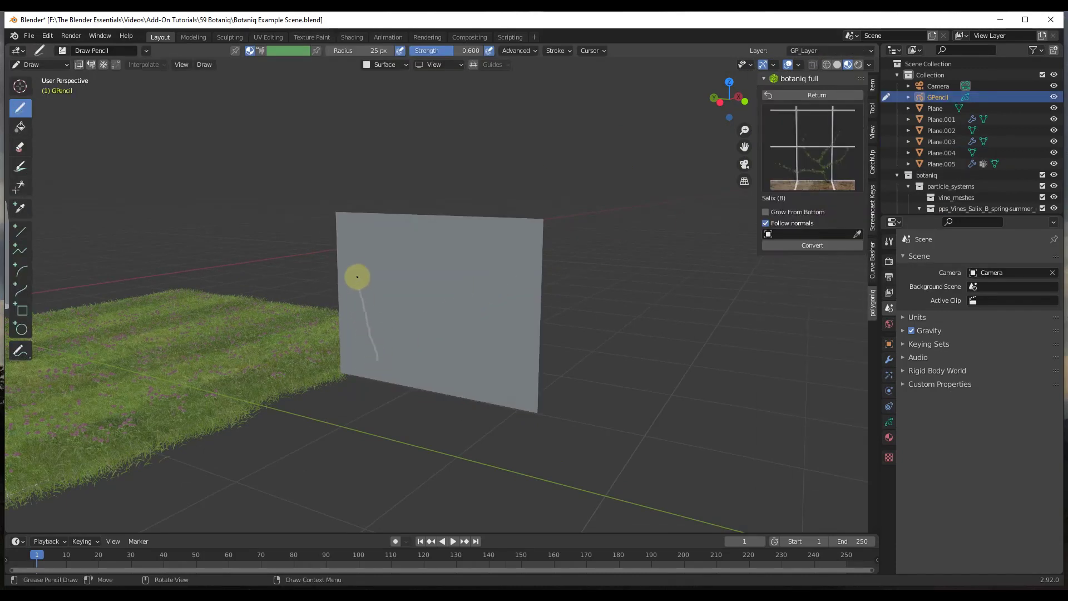
{"action": "mouse_move", "coordinate": [358, 276]}
{"action": "left_mouse_down"}
{"action": "mouse_move", "coordinate": [362, 258]}
{"action": "mouse_move", "coordinate": [388, 318]}
{"action": "left_mouse_up"}
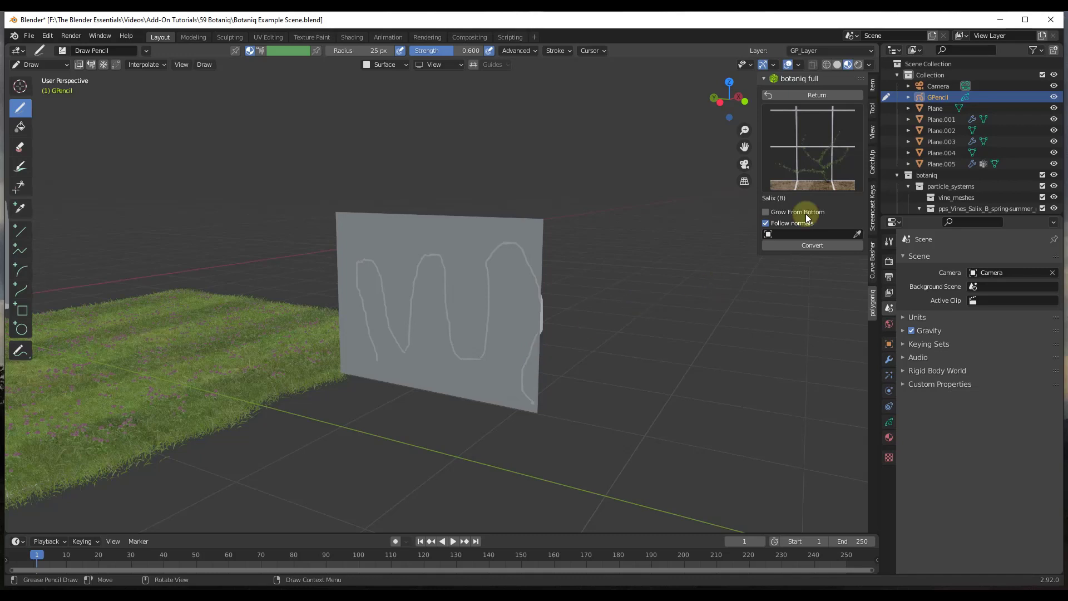
Convert the drawn stroke into a Basic (A) vine with Grow From Bottom and Follow normals enabled
{"action": "left_click", "coordinate": [810, 169]}
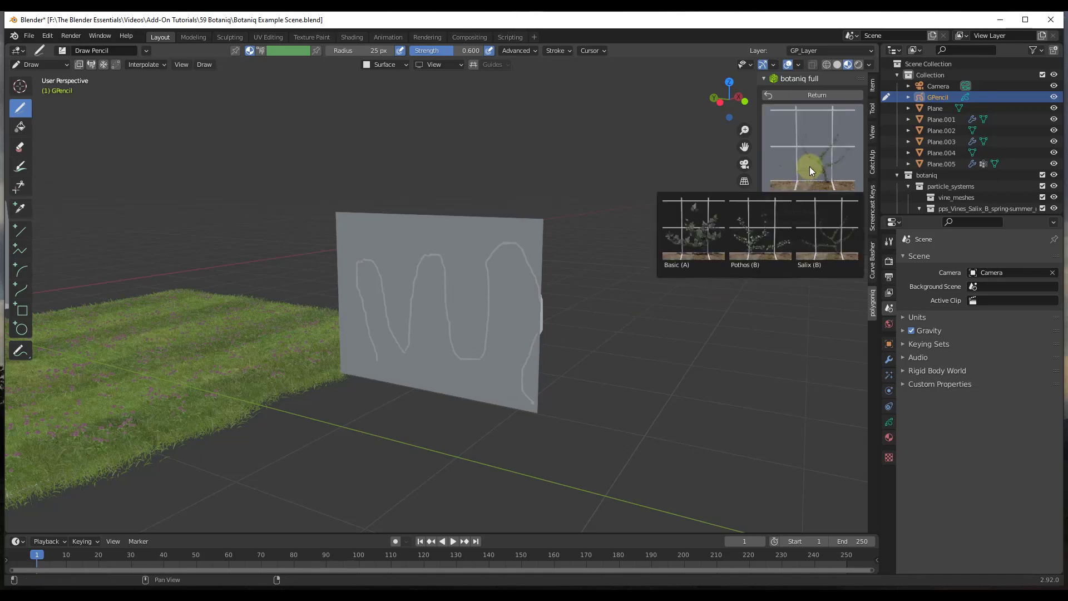
{"action": "left_click", "coordinate": [695, 230]}
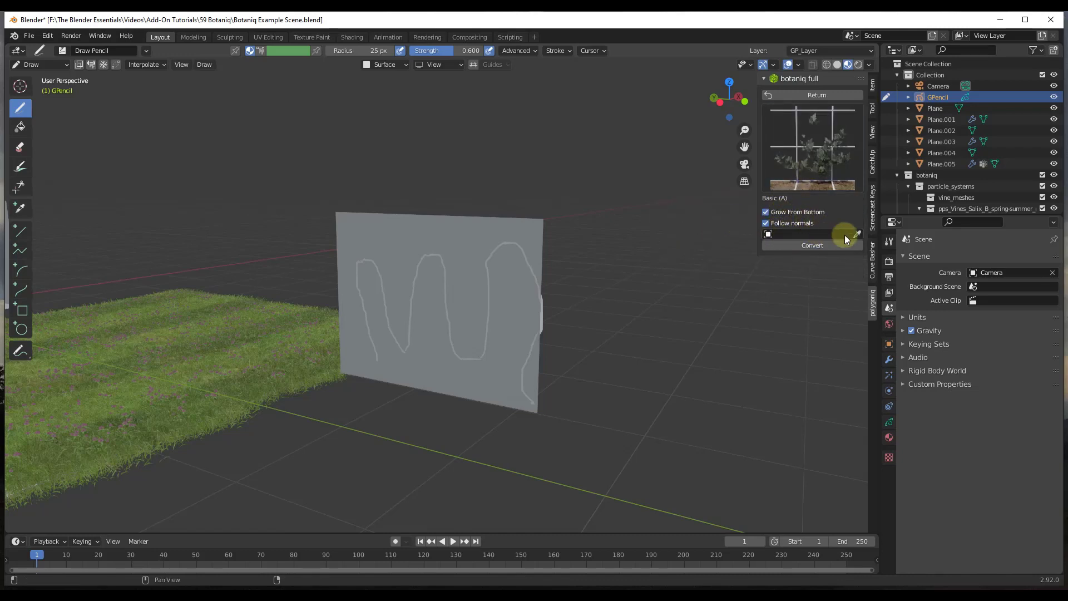
{"action": "left_click", "coordinate": [815, 249]}
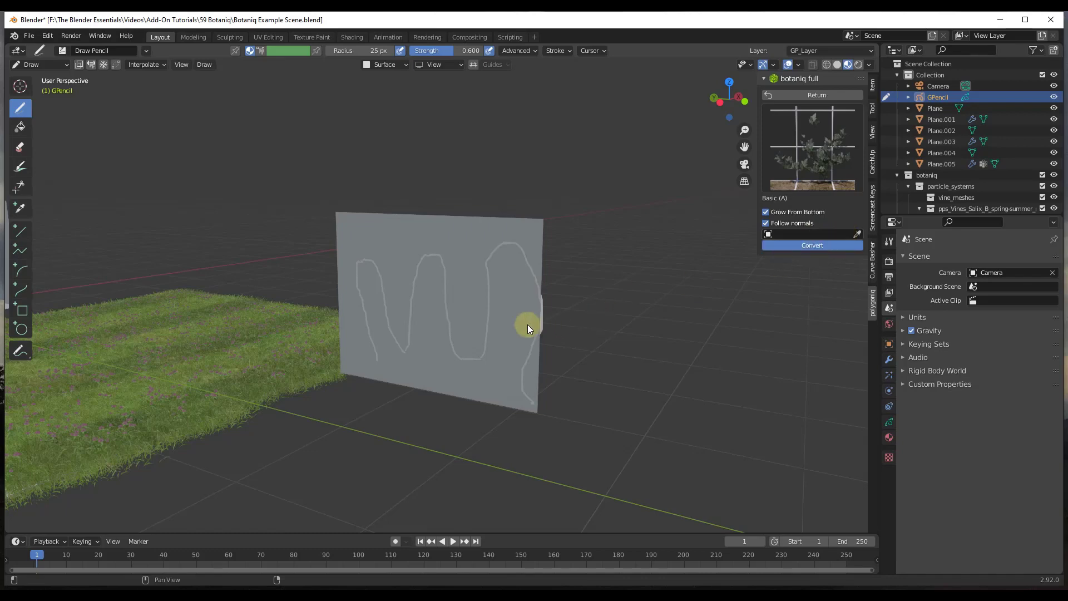
{"action": "scroll", "coordinate": [479, 296], "scroll_direction": "up", "scroll_amount": 3}
{"action": "left_click", "coordinate": [690, 317]}
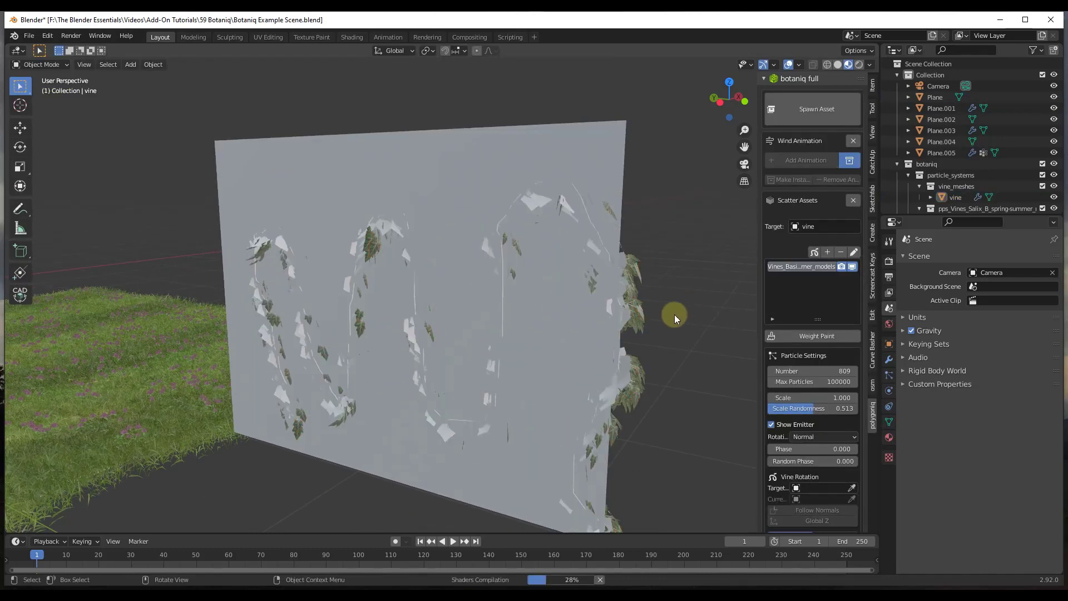
Inspect the vine leaves on the wall and set the vine's particle number to 2135
{"action": "mouse_move", "coordinate": [584, 316]}
{"action": "middle_mouse_down"}
{"action": "mouse_move", "coordinate": [498, 316]}
{"action": "mouse_move", "coordinate": [488, 286]}
{"action": "mouse_move", "coordinate": [686, 282]}
{"action": "middle_mouse_up"}
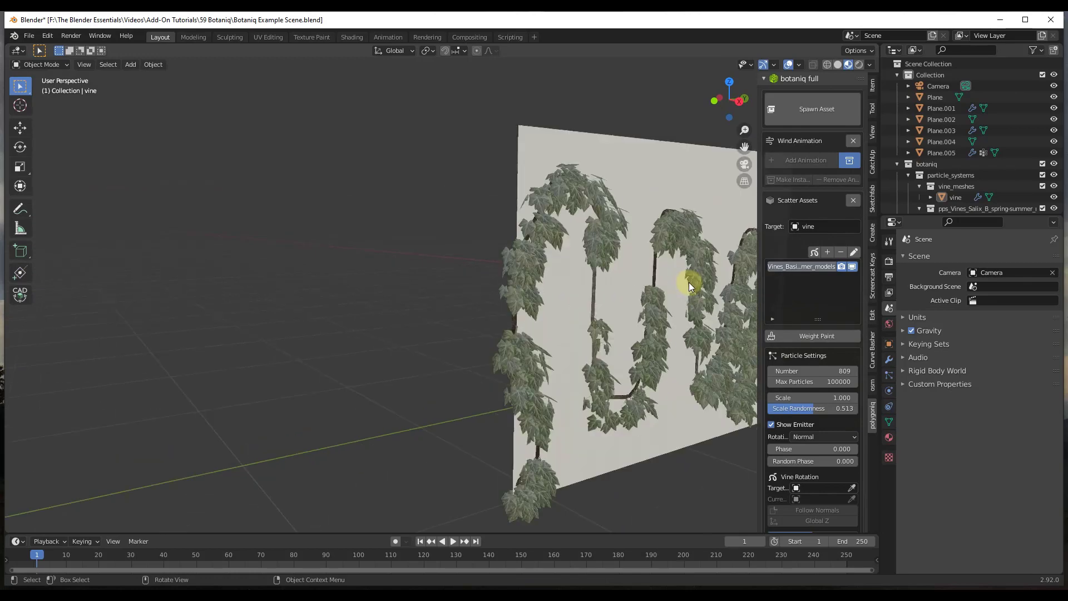
{"action": "scroll", "coordinate": [686, 282], "scroll_direction": "up", "scroll_amount": 4}
{"action": "scroll", "coordinate": [515, 296], "scroll_direction": "down", "scroll_amount": 3}
{"action": "scroll", "coordinate": [439, 295], "scroll_direction": "down", "scroll_amount": 2}
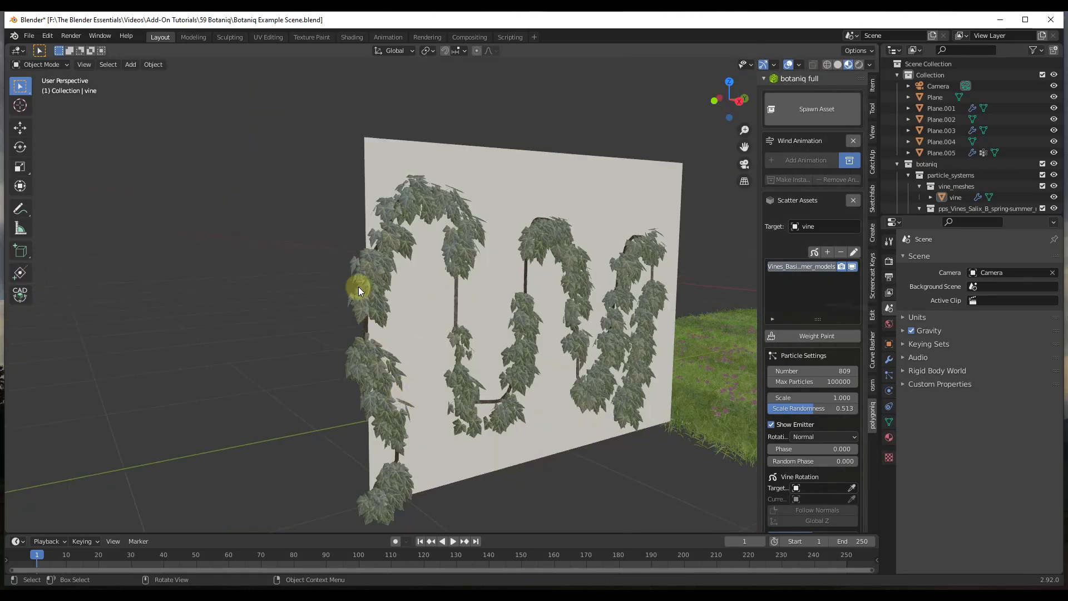
{"action": "scroll", "coordinate": [551, 270], "scroll_direction": "up", "scroll_amount": 3}
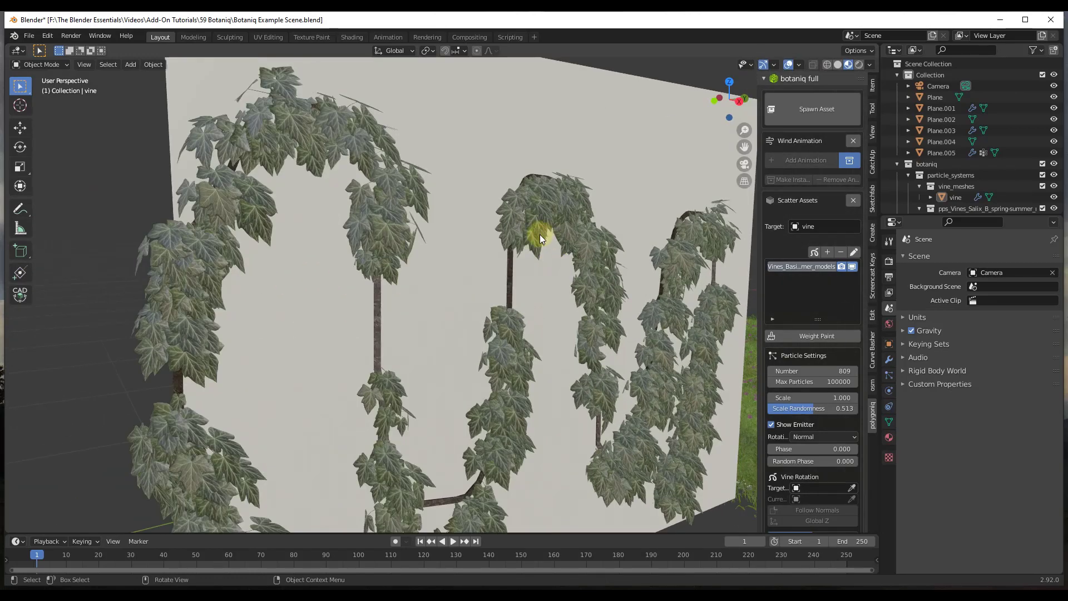
{"action": "scroll", "coordinate": [542, 238], "scroll_direction": "down", "scroll_amount": 2}
{"action": "left_click", "coordinate": [549, 224]}
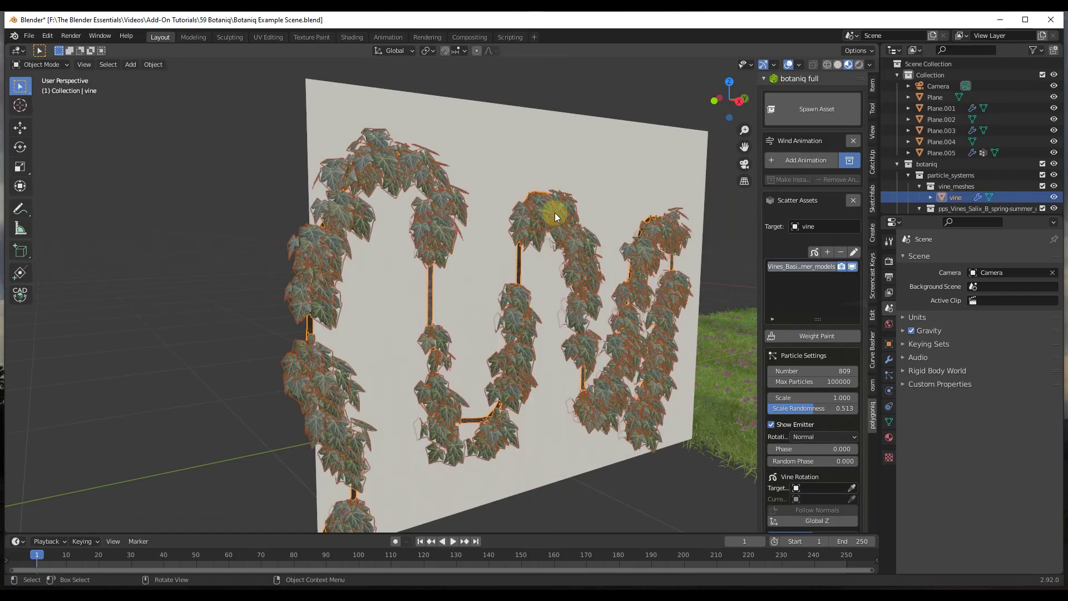
{"action": "left_click_drag", "start_coordinate": [787, 371], "coordinate": [675, 369]}
{"action": "middle_click_drag", "start_coordinate": [675, 369], "coordinate": [541, 453]}
{"action": "scroll", "coordinate": [541, 453], "scroll_direction": "down", "scroll_amount": 4}
{"action": "left_click", "coordinate": [541, 453]}
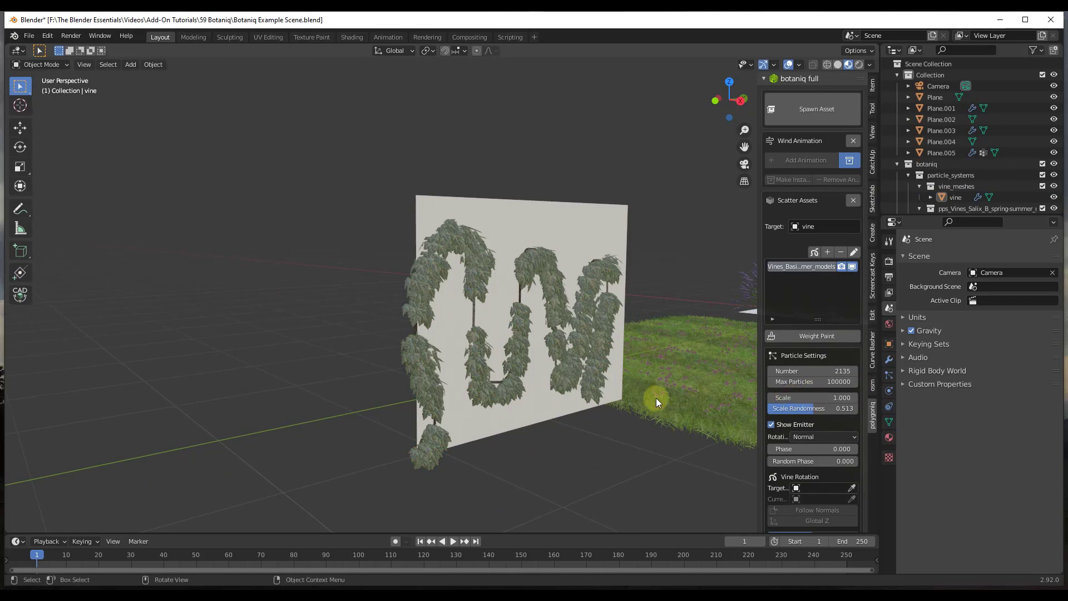
Place the 3D cursor from the top view on the empty ground beyond the bare end of the wavy plane
{"action": "scroll", "coordinate": [442, 344], "scroll_direction": "down", "scroll_amount": 6}
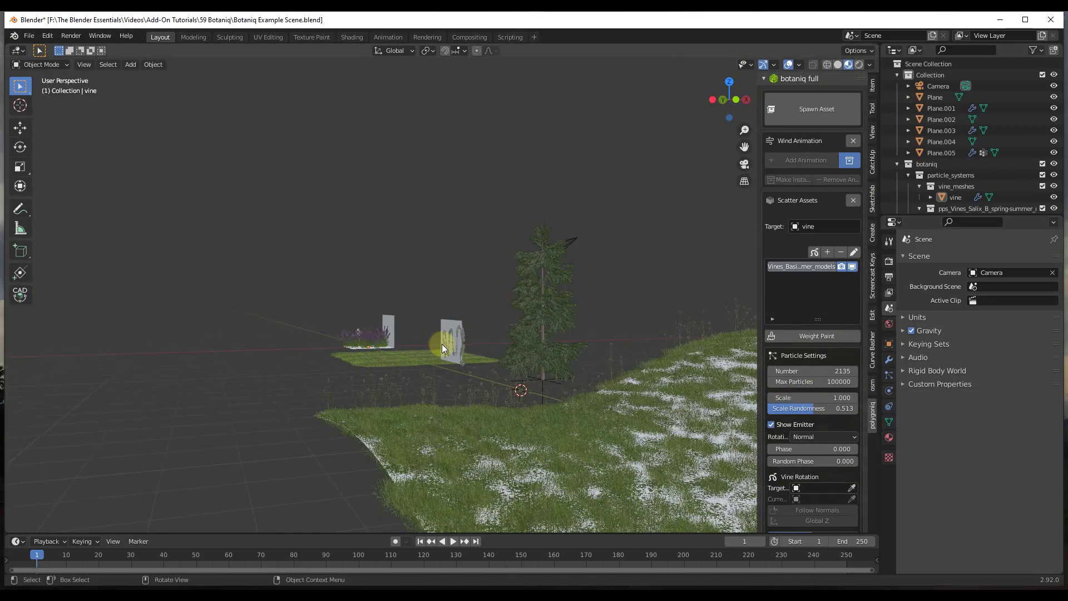
{"action": "middle_click_drag", "start_coordinate": [442, 342], "coordinate": [659, 273]}
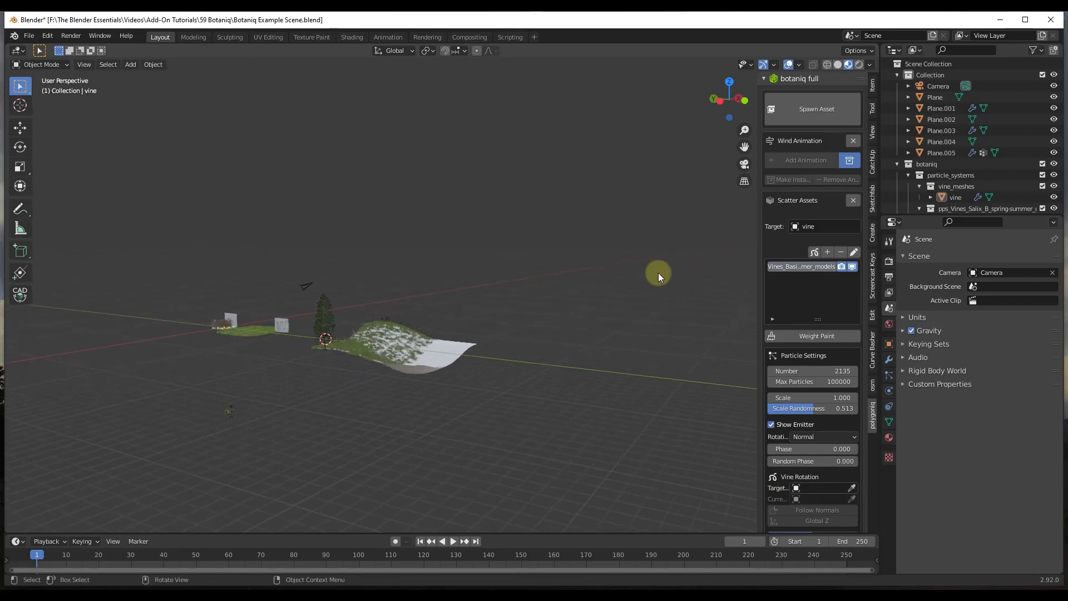
{"action": "middle_click_drag", "start_coordinate": [543, 351], "coordinate": [559, 362]}
{"action": "left_click", "coordinate": [730, 84]}
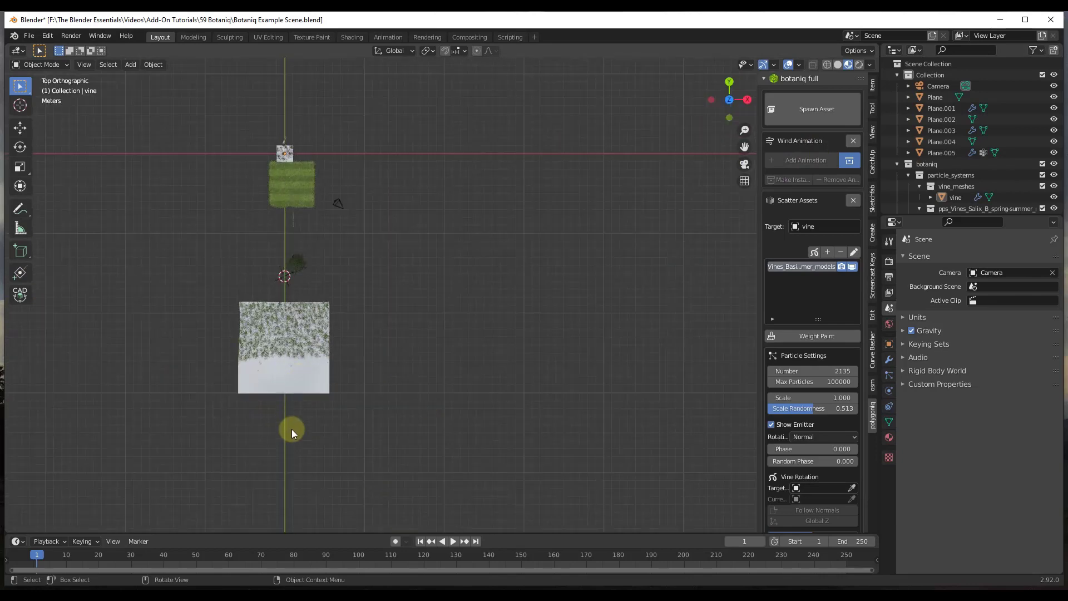
{"action": "key", "text": "g"}
{"action": "left_click", "coordinate": [300, 504]}
{"action": "middle_click_drag", "start_coordinate": [305, 504], "coordinate": [400, 473]}
{"action": "scroll", "coordinate": [378, 389], "scroll_direction": "up", "scroll_amount": 5}
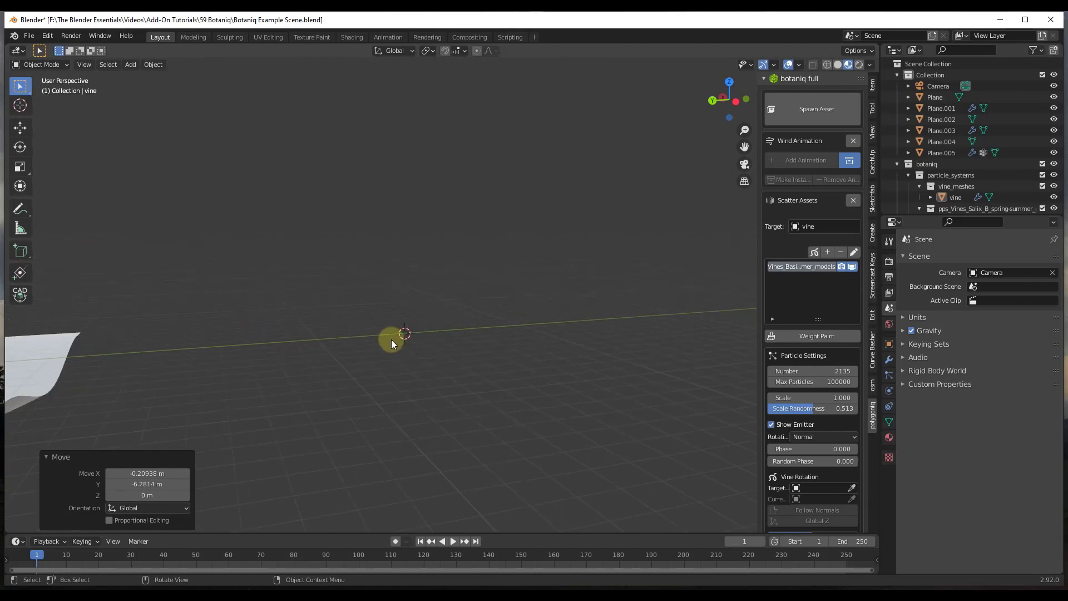
Spawn the Tree_Aesculus-hippocastanum_A_summer chestnut from the deciduous category at the 3D cursor
{"action": "left_click", "coordinate": [785, 111]}
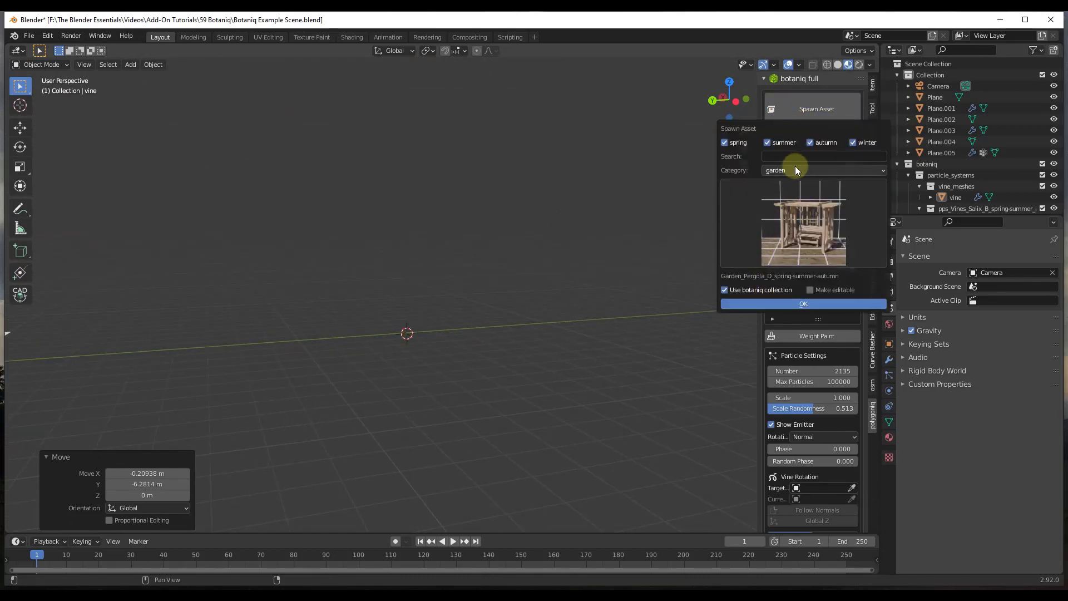
{"action": "left_click", "coordinate": [794, 169]}
{"action": "left_click", "coordinate": [782, 194]}
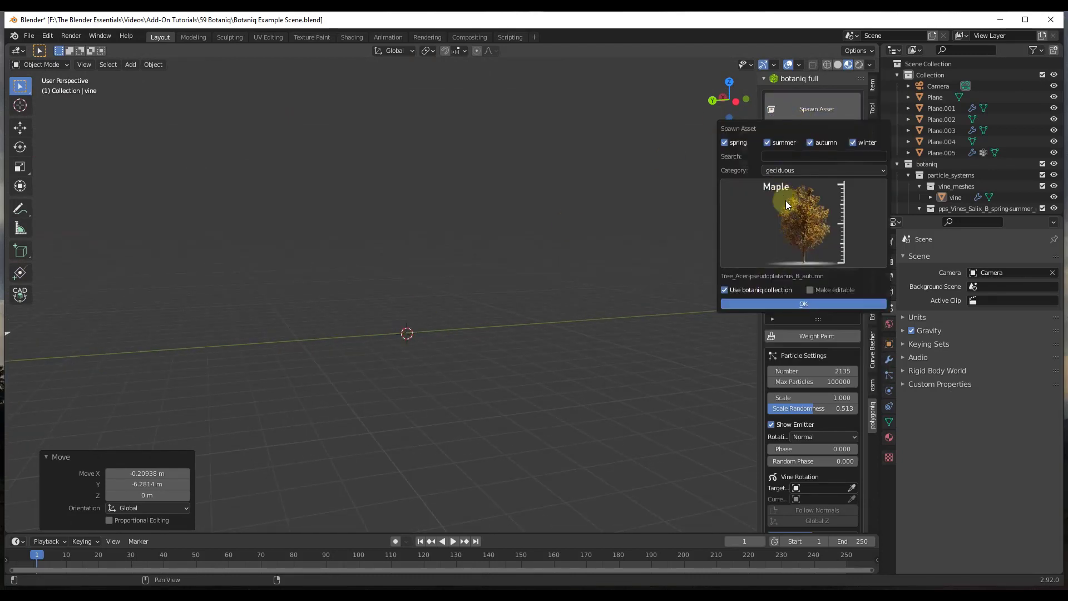
{"action": "left_click", "coordinate": [793, 248]}
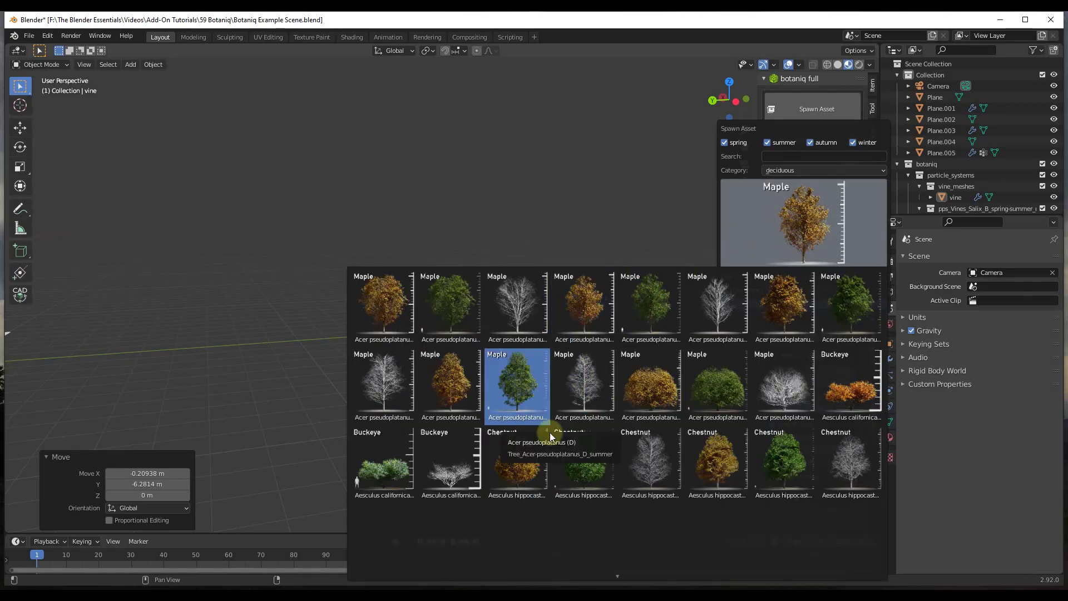
{"action": "left_click", "coordinate": [586, 456]}
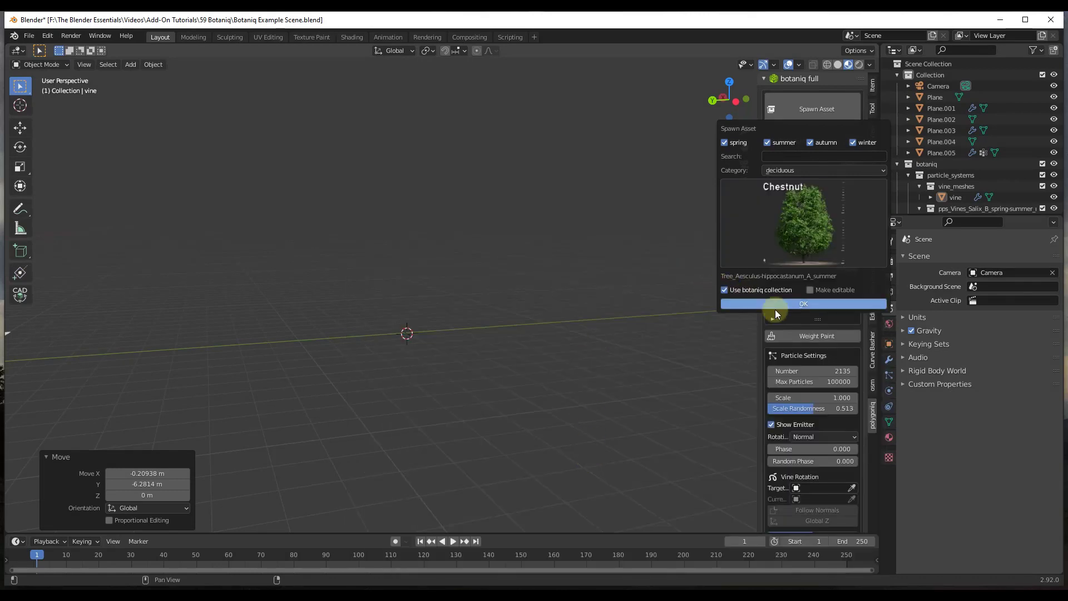
{"action": "key", "text": "Return"}
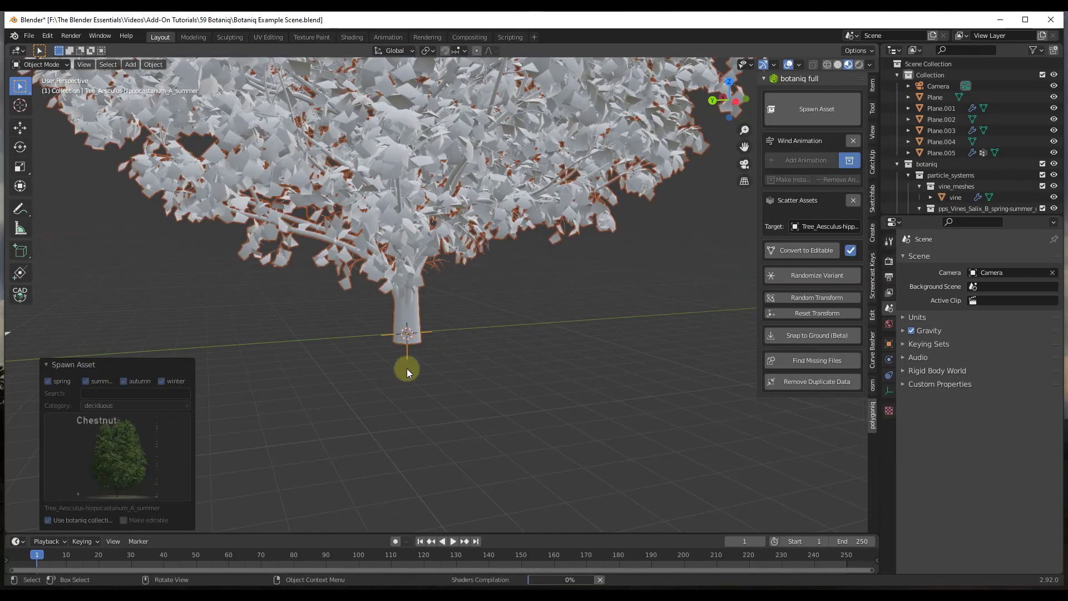
Convert the spawned chestnut tree into editable mesh data
{"action": "scroll", "coordinate": [390, 189], "scroll_direction": "up", "scroll_amount": 3}
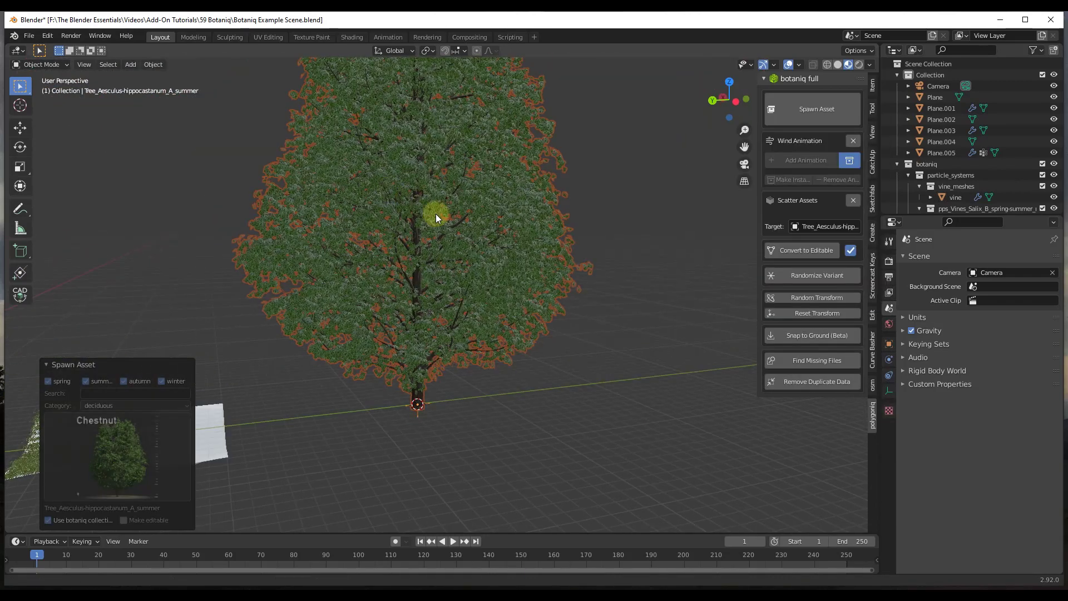
{"action": "middle_click_drag", "start_coordinate": [435, 214], "coordinate": [471, 255]}
{"action": "scroll", "coordinate": [495, 200], "scroll_direction": "up", "scroll_amount": 5}
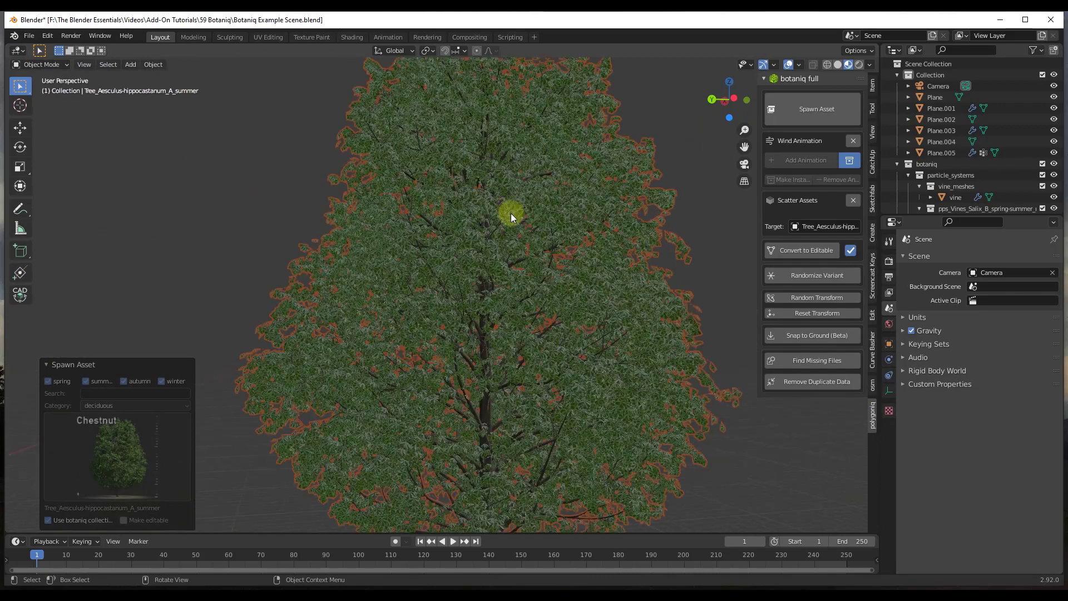
{"action": "scroll", "coordinate": [519, 249], "scroll_direction": "down", "scroll_amount": 5}
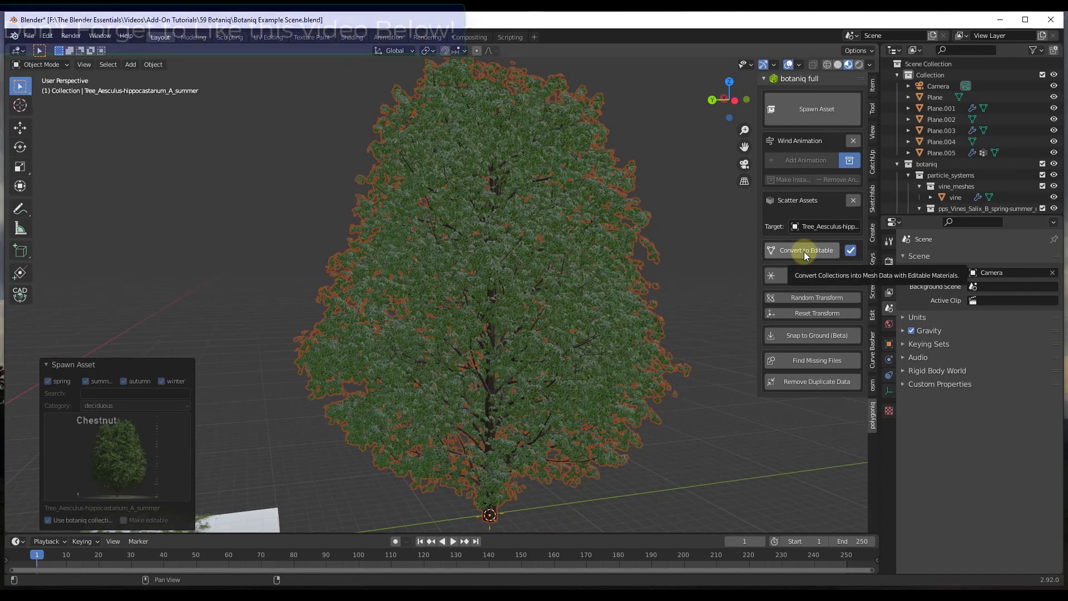
{"action": "left_click", "coordinate": [803, 252]}
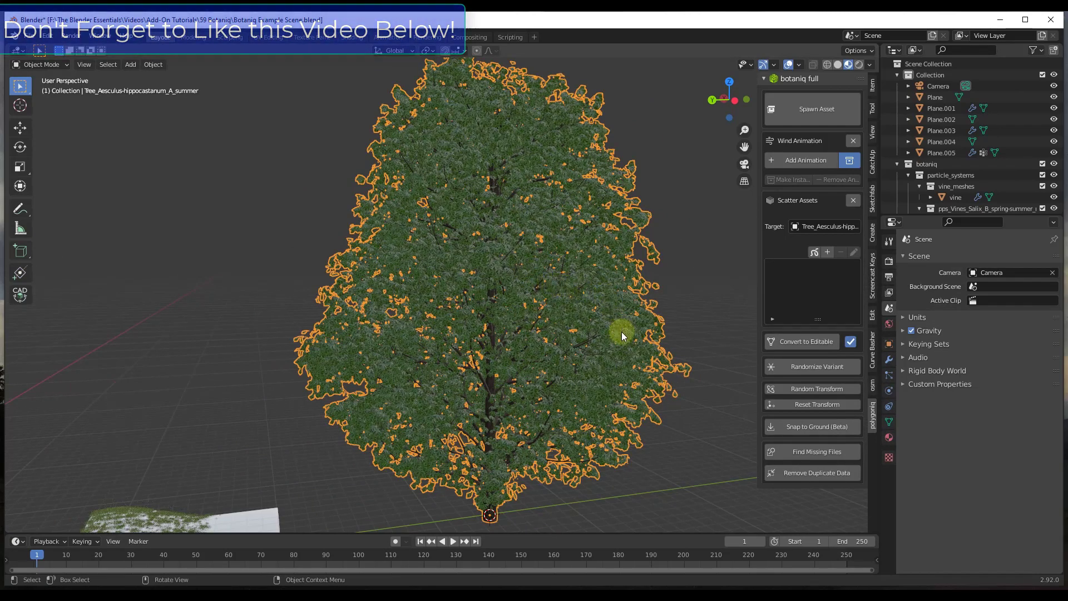
Examine the converted chestnut's leaf and branch geometry up close in Edit Mode, and return to Object Mode to view the whole tree
{"action": "mouse_move", "coordinate": [612, 333]}
{"action": "middle_mouse_down"}
{"action": "mouse_move", "coordinate": [589, 322]}
{"action": "mouse_move", "coordinate": [616, 322]}
{"action": "mouse_move", "coordinate": [603, 322]}
{"action": "middle_mouse_up"}
{"action": "key", "text": "Tab"}
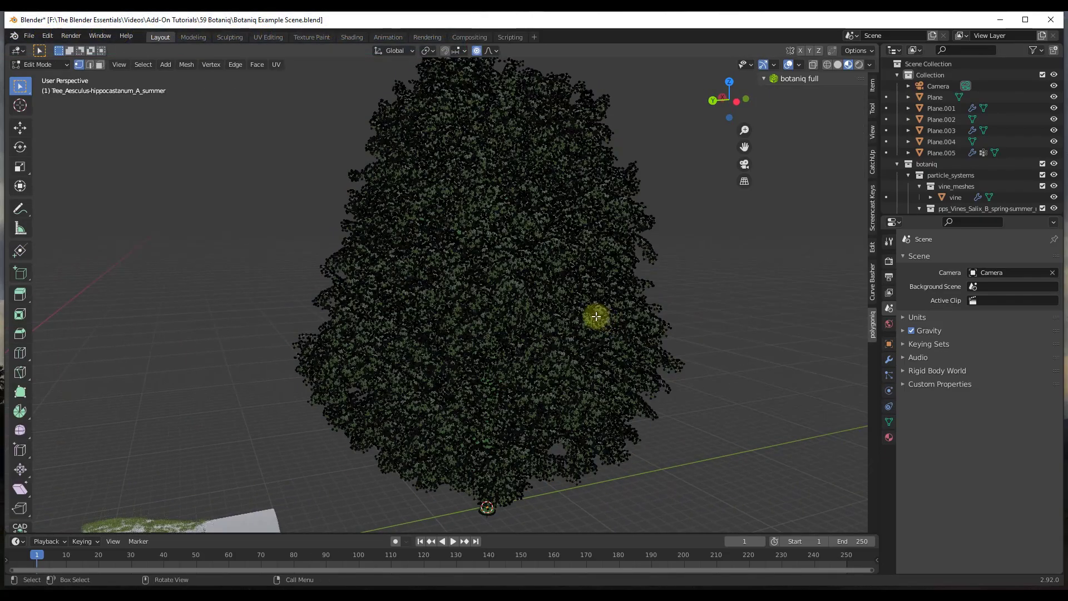
{"action": "scroll", "coordinate": [581, 318], "scroll_direction": "up", "scroll_amount": 8}
{"action": "scroll", "coordinate": [581, 318], "scroll_direction": "up", "scroll_amount": 5}
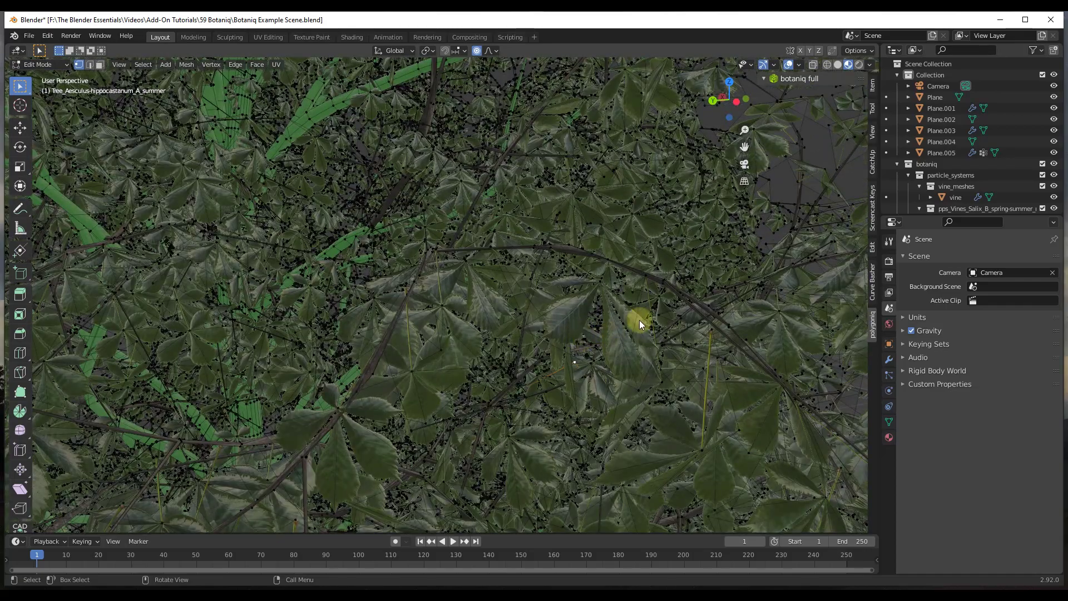
{"action": "key", "text": "Tab"}
{"action": "scroll", "coordinate": [616, 317], "scroll_direction": "down", "scroll_amount": 12}
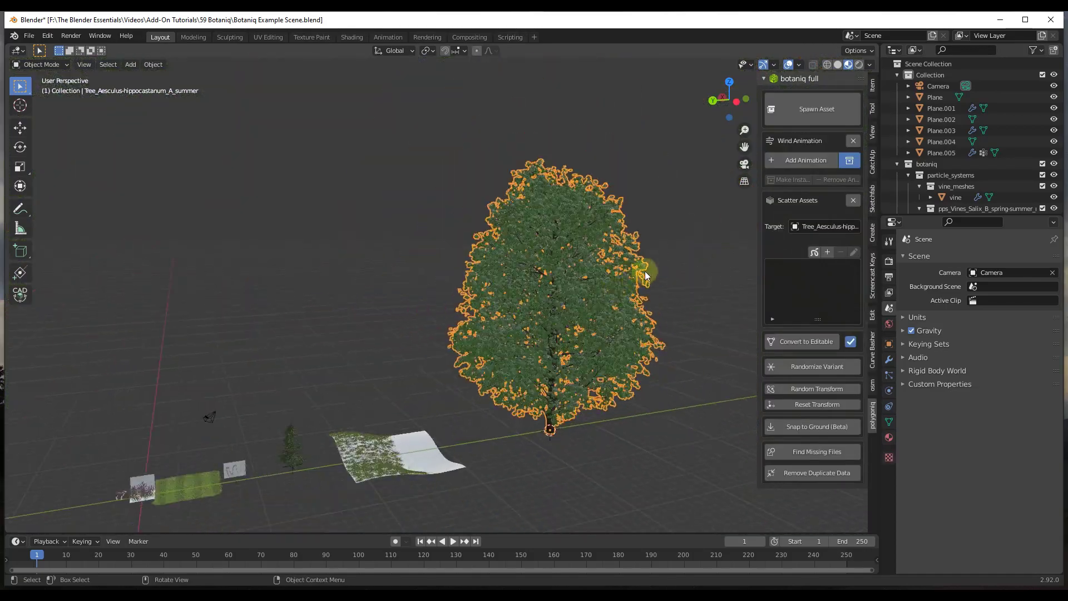
{"action": "scroll", "coordinate": [644, 272], "scroll_direction": "up", "scroll_amount": 4}
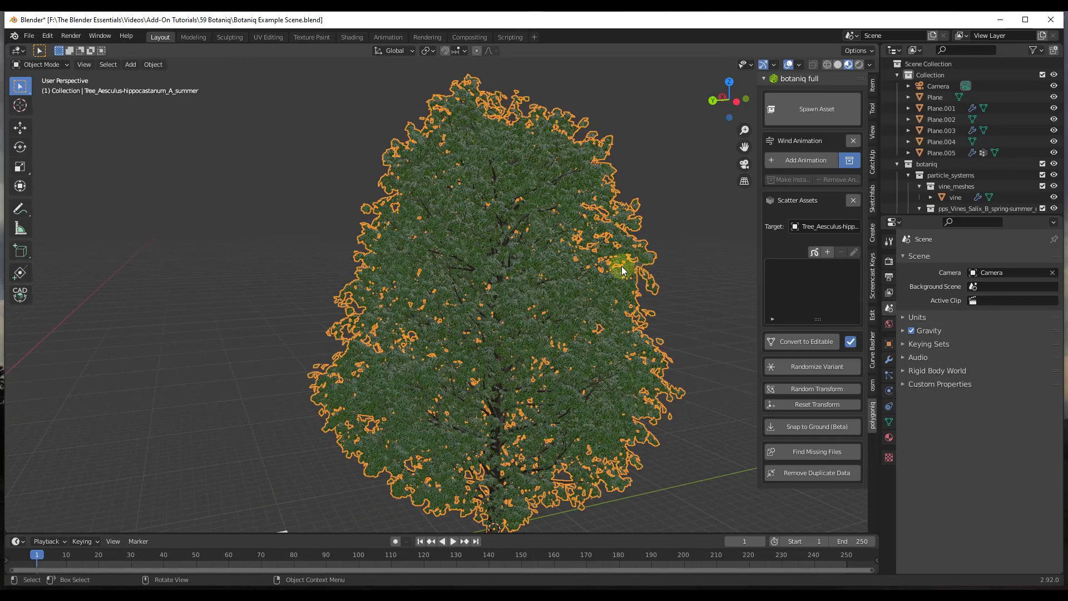
{"action": "scroll", "coordinate": [622, 266], "scroll_direction": "down", "scroll_amount": 3}
{"action": "scroll", "coordinate": [605, 275], "scroll_direction": "up", "scroll_amount": 3}
{"action": "scroll", "coordinate": [603, 219], "scroll_direction": "down", "scroll_amount": 2}
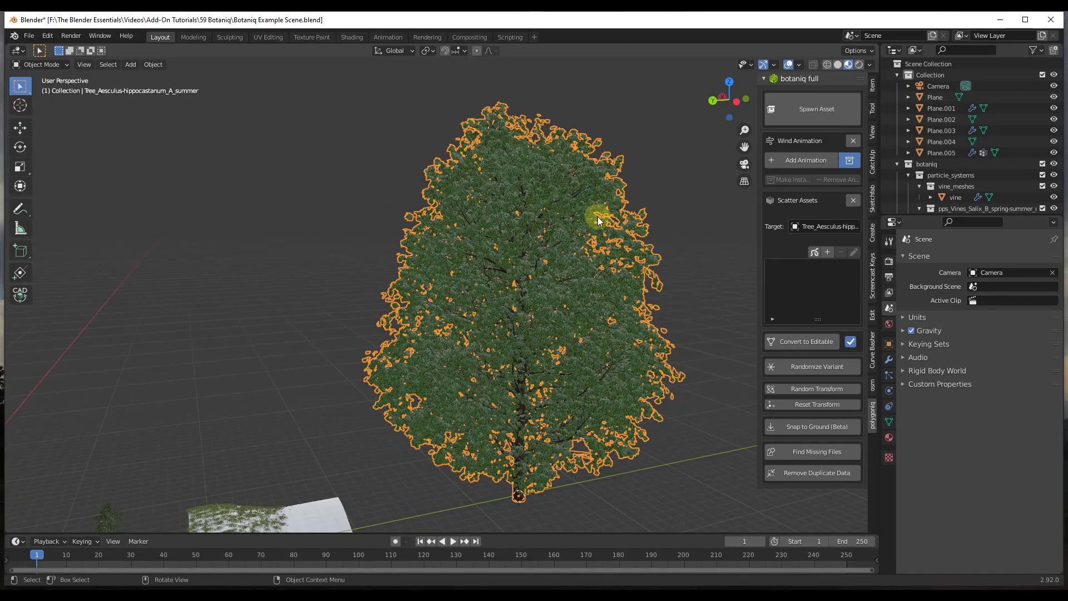
Add wind animation to the chestnut tree and play it back
{"action": "left_click", "coordinate": [808, 163]}
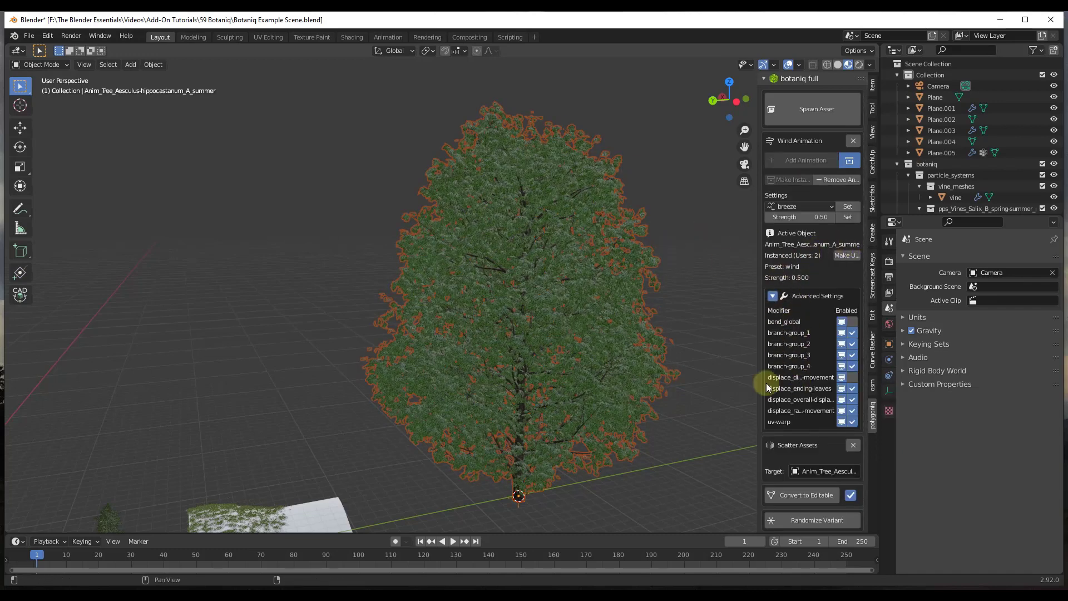
{"action": "scroll", "coordinate": [549, 362], "scroll_direction": "down", "scroll_amount": 1}
{"action": "scroll", "coordinate": [549, 352], "scroll_direction": "up", "scroll_amount": 3}
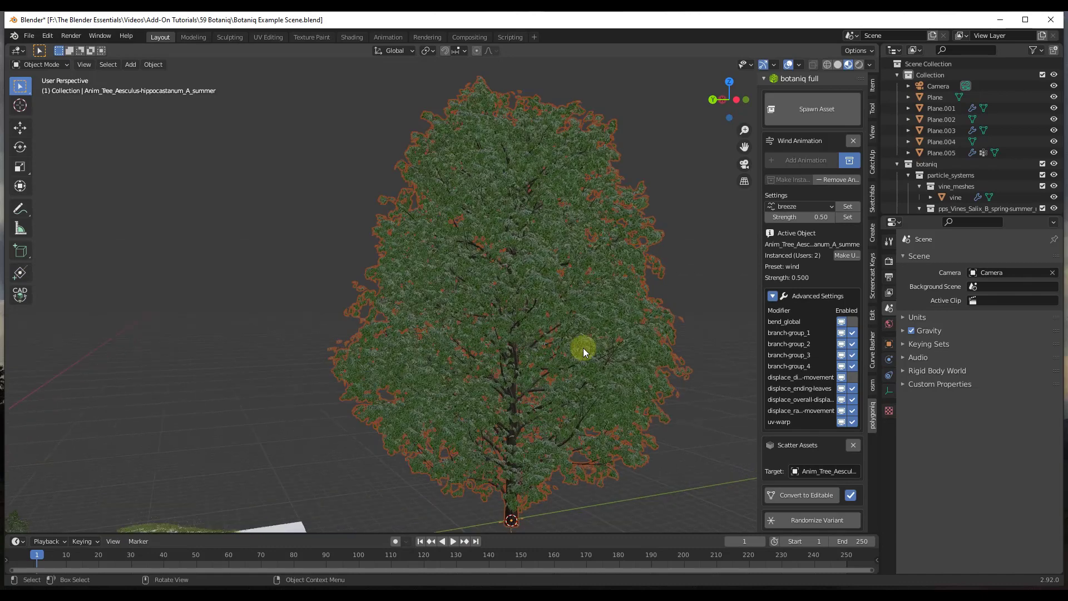
{"action": "left_click", "coordinate": [454, 542]}
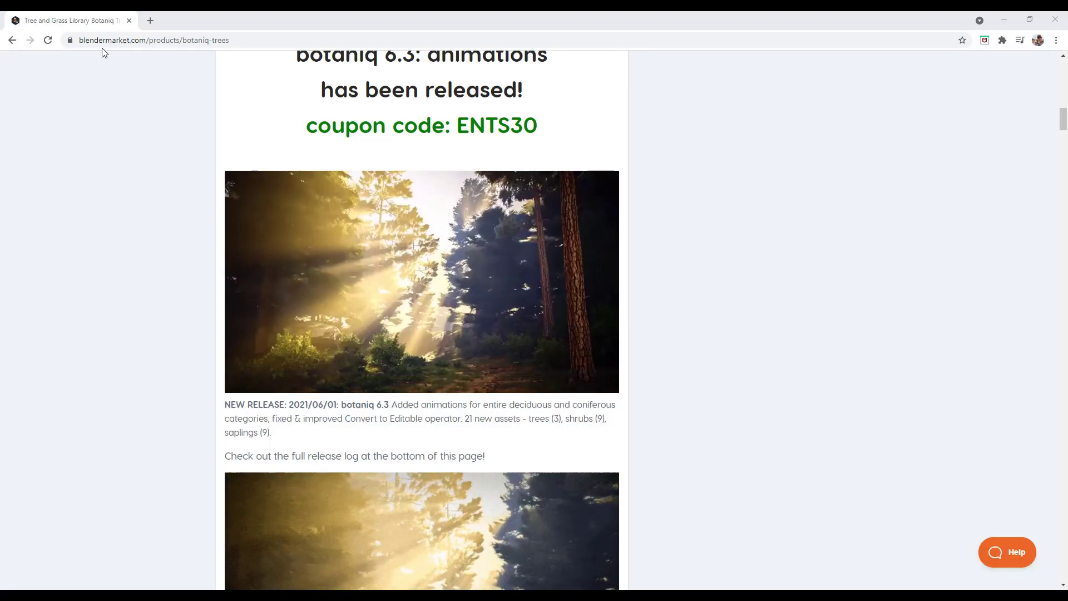
In the browser, play the sunlit forest animation video on the Botaniq product page at Blender Market
{"action": "left_click", "coordinate": [240, 383]}
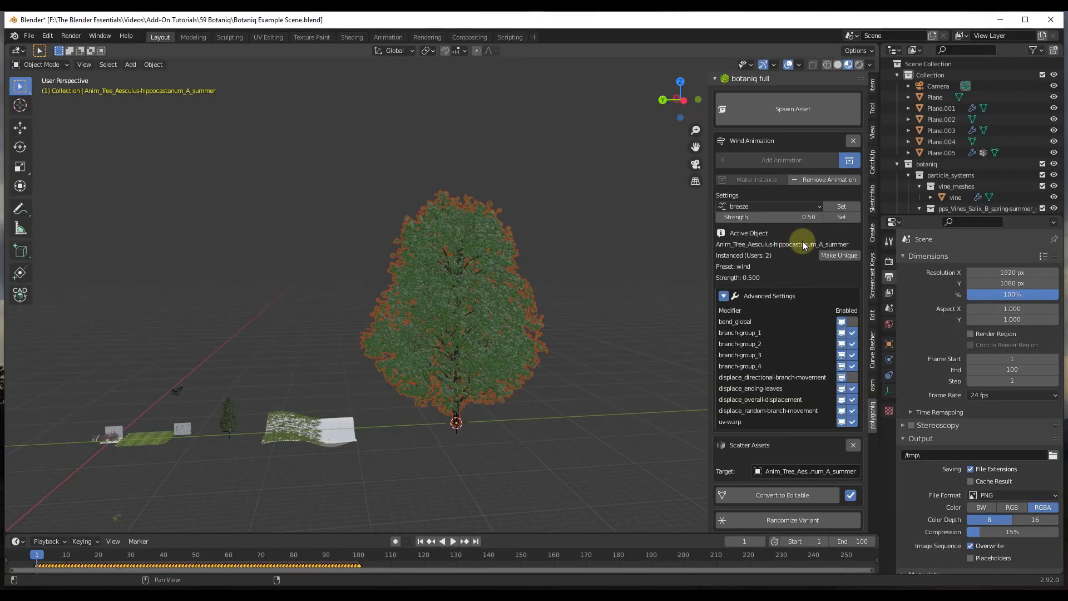
Back in Blender, collapse the wind animation settings and delete the animated chestnut tree
{"action": "left_click", "coordinate": [853, 141]}
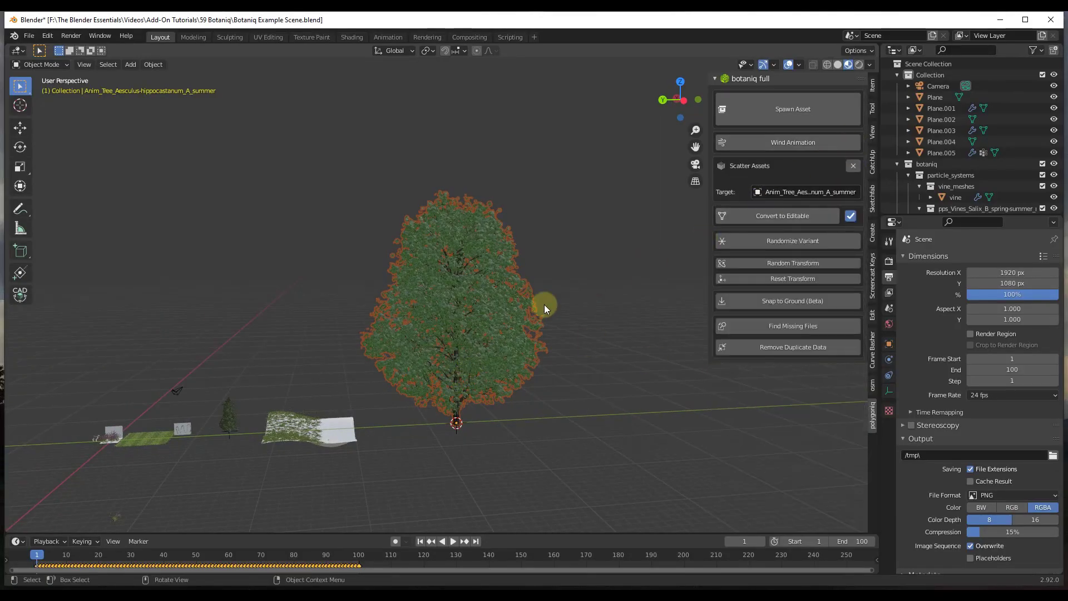
{"action": "scroll", "coordinate": [439, 385], "scroll_direction": "up", "scroll_amount": 2}
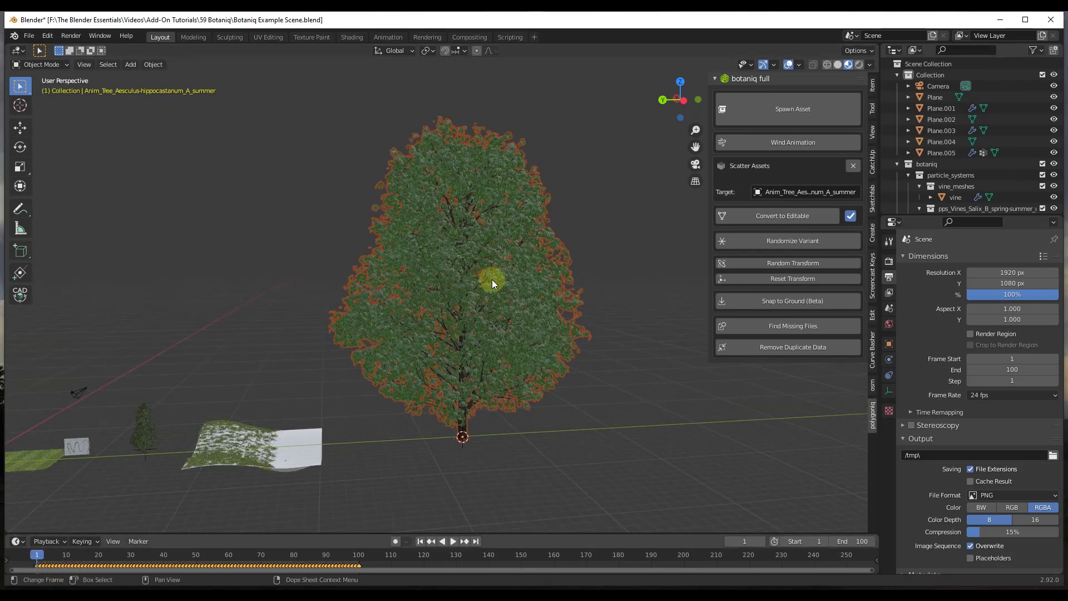
{"action": "key", "text": "Delete"}
Scale the wavy weed-covered plane by about 3.93 and move it about -23.2 m along Y, clear of the other objects
{"action": "scroll", "coordinate": [299, 446], "scroll_direction": "up", "scroll_amount": 5}
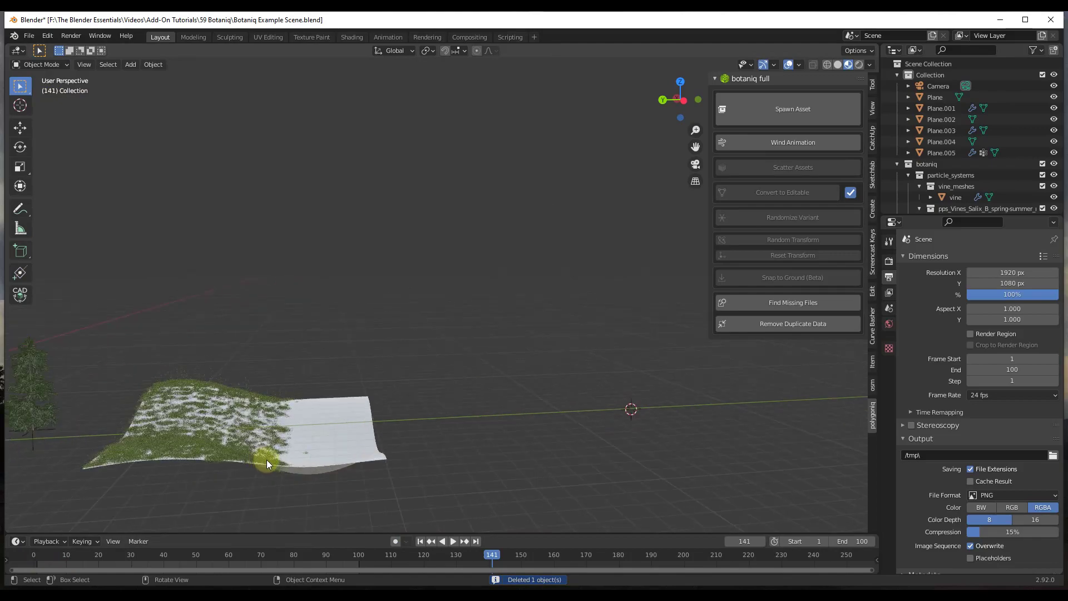
{"action": "left_click", "coordinate": [281, 444]}
{"action": "scroll", "coordinate": [356, 364], "scroll_direction": "down", "scroll_amount": 6}
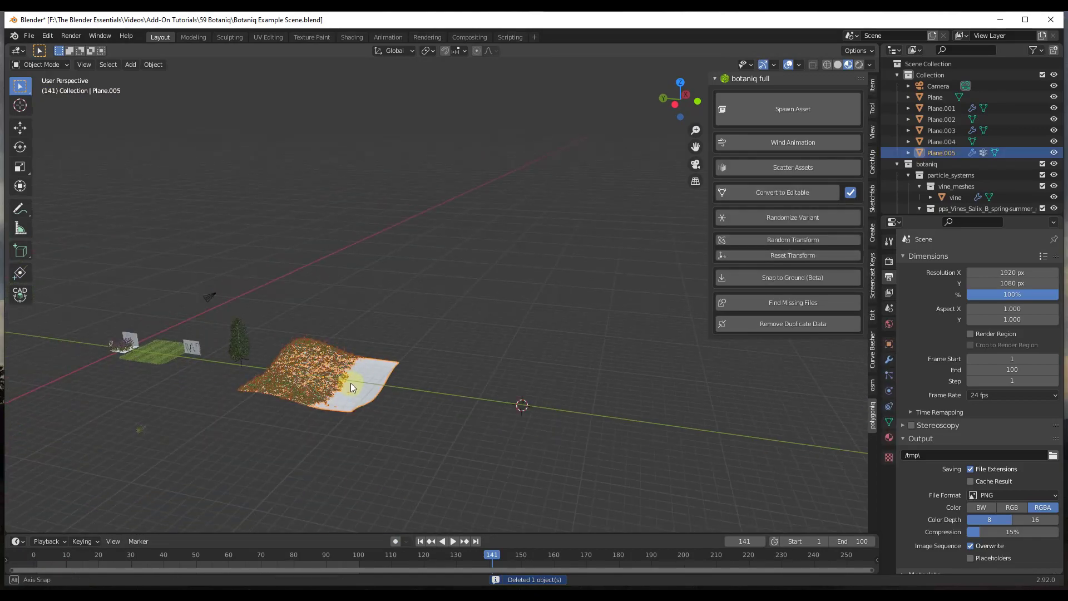
{"action": "key", "text": "s"}
{"action": "left_click", "coordinate": [431, 402]}
{"action": "key", "text": "g"}
{"action": "key", "text": "y"}
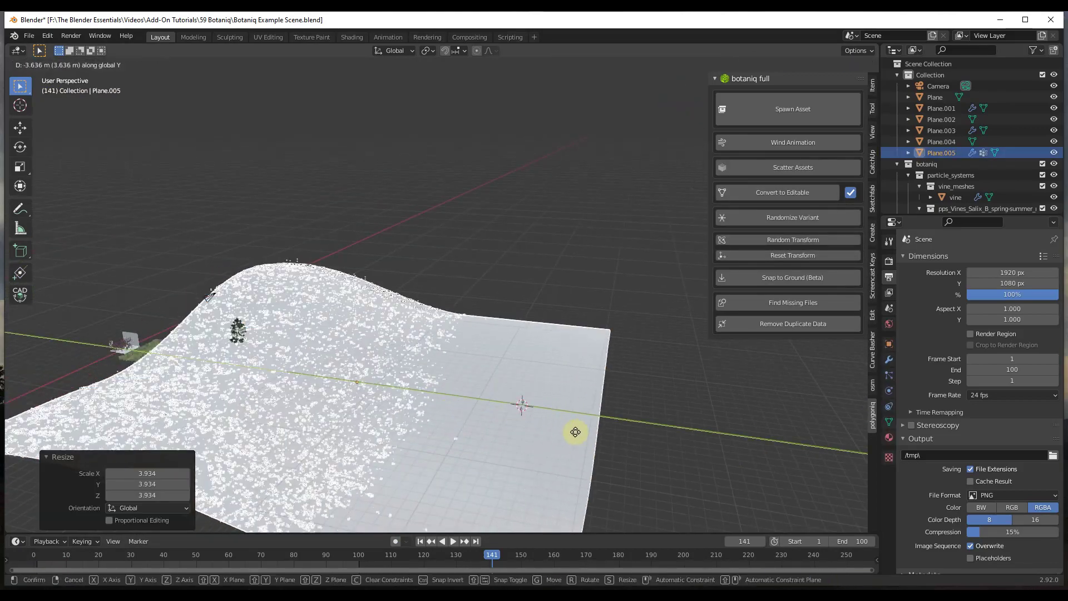
{"action": "left_click", "coordinate": [668, 429]}
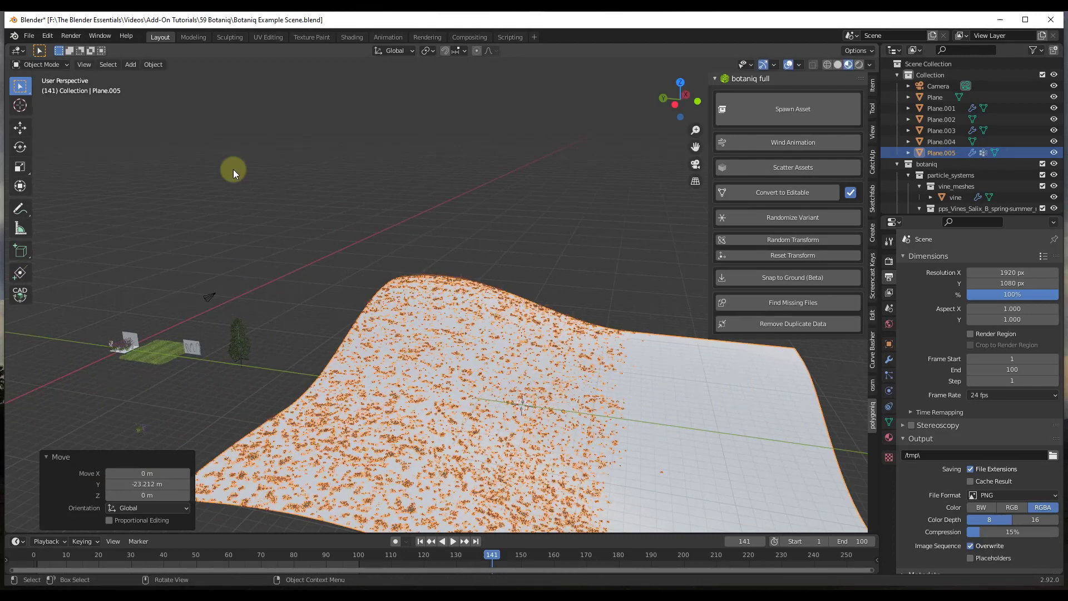
Apply the rotation and scale of the enlarged wavy plane
{"action": "left_click", "coordinate": [155, 65]}
{"action": "mouse_move", "coordinate": [236, 126]}
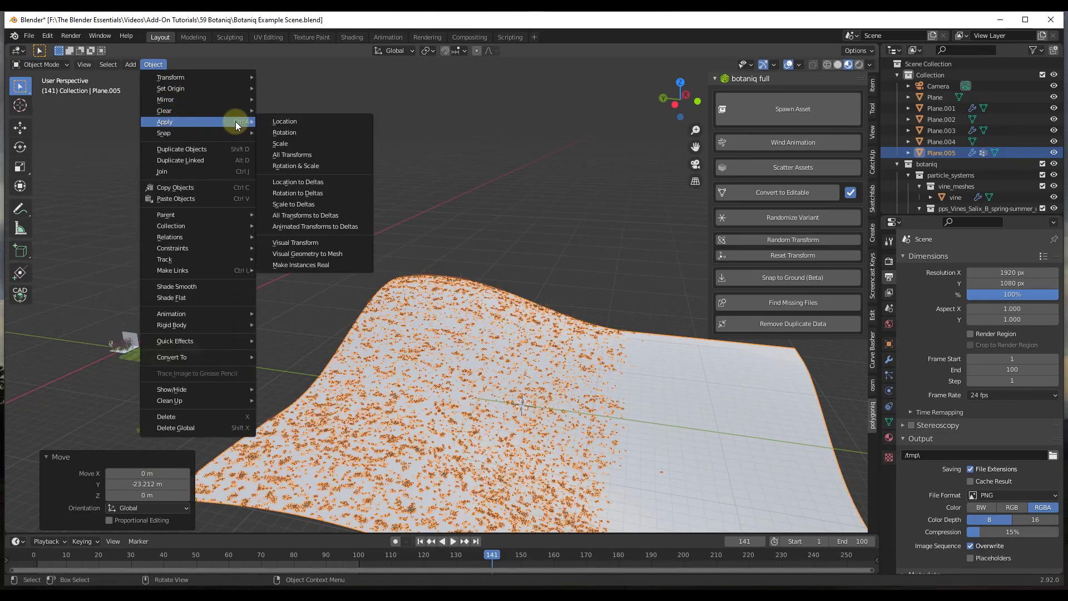
{"action": "left_click", "coordinate": [303, 166]}
Spawn the Tree_Betula-pendula_A_summer birch from the deciduous category at the 3D cursor on the enlarged terrain
{"action": "middle_click_drag", "start_coordinate": [423, 267], "coordinate": [432, 295]}
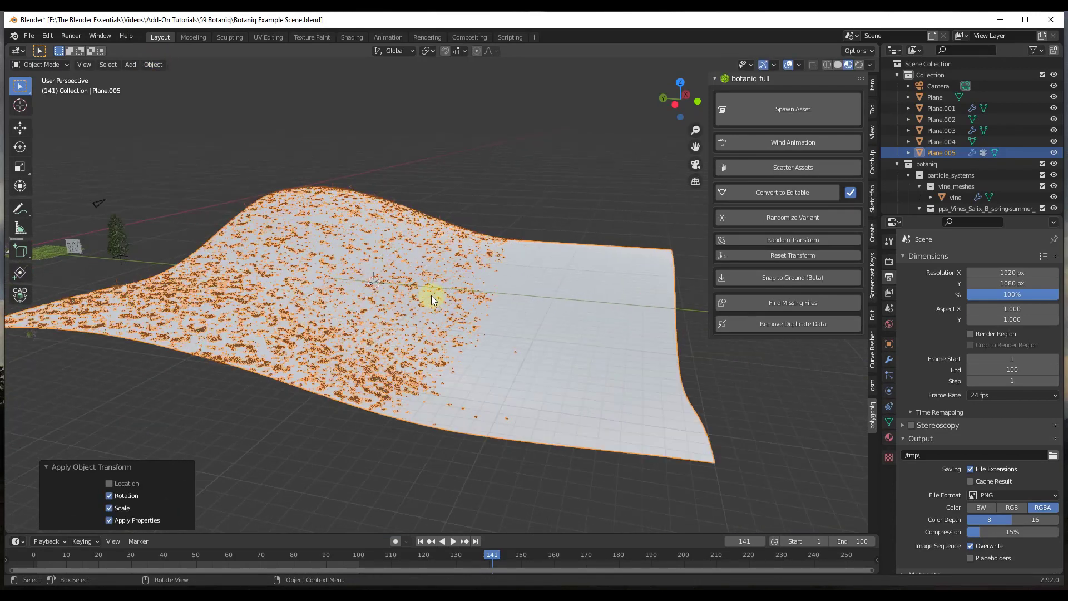
{"action": "middle_click_drag", "start_coordinate": [507, 300], "coordinate": [458, 282]}
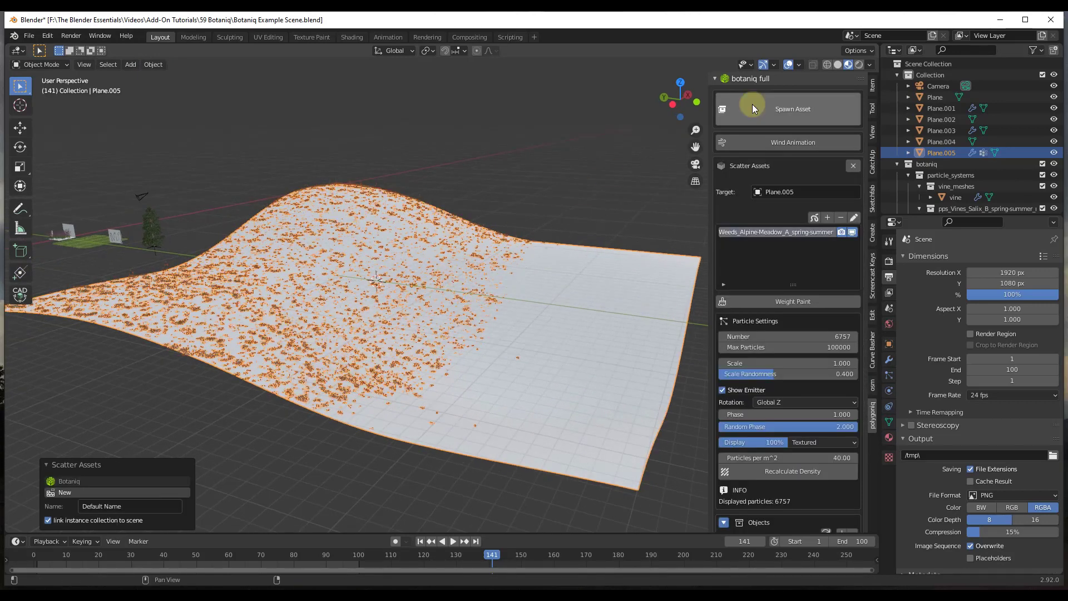
{"action": "left_click", "coordinate": [752, 105]}
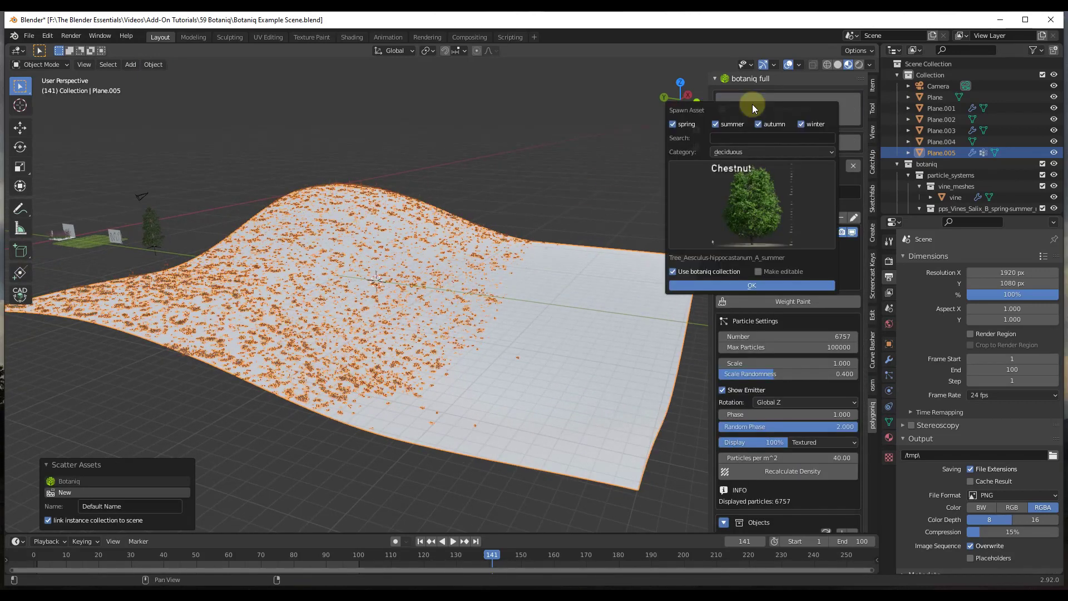
{"action": "left_click", "coordinate": [760, 206]}
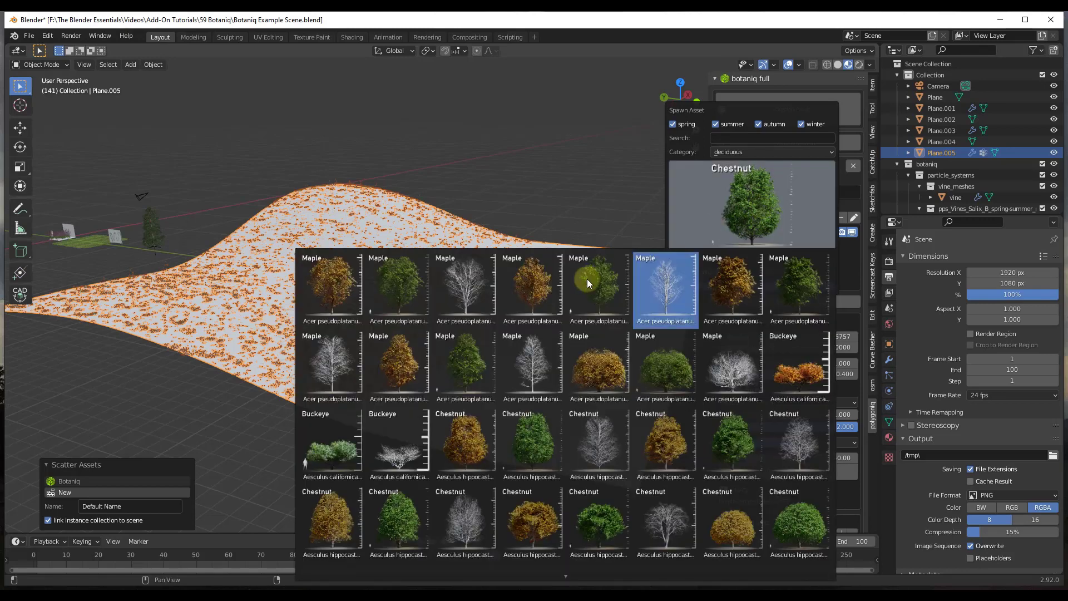
{"action": "scroll", "coordinate": [591, 288], "scroll_direction": "down", "scroll_amount": 2}
{"action": "left_click", "coordinate": [579, 580]}
{"action": "key", "text": "Return"}
Duplicate the birch four times, placing copies on the hilltop, beyond the weedy slope, and at the far and near sides of the bare end
{"action": "key", "text": "shift+d"}
{"action": "left_click", "coordinate": [605, 272]}
{"action": "key", "text": "shift+d"}
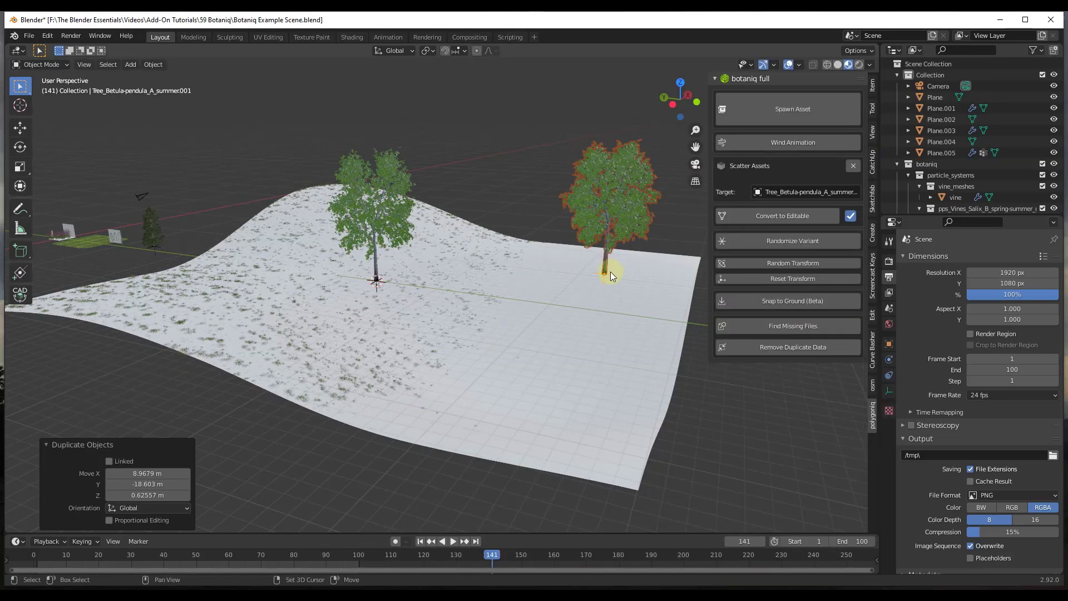
{"action": "left_click", "coordinate": [319, 203]}
{"action": "key", "text": "shift+d"}
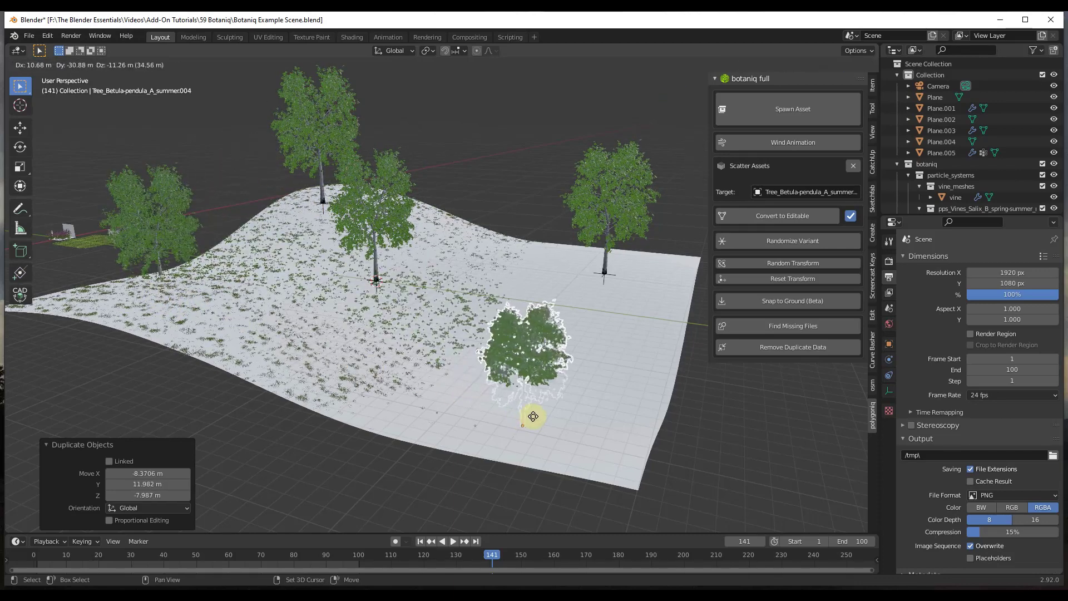
{"action": "left_click", "coordinate": [535, 418]}
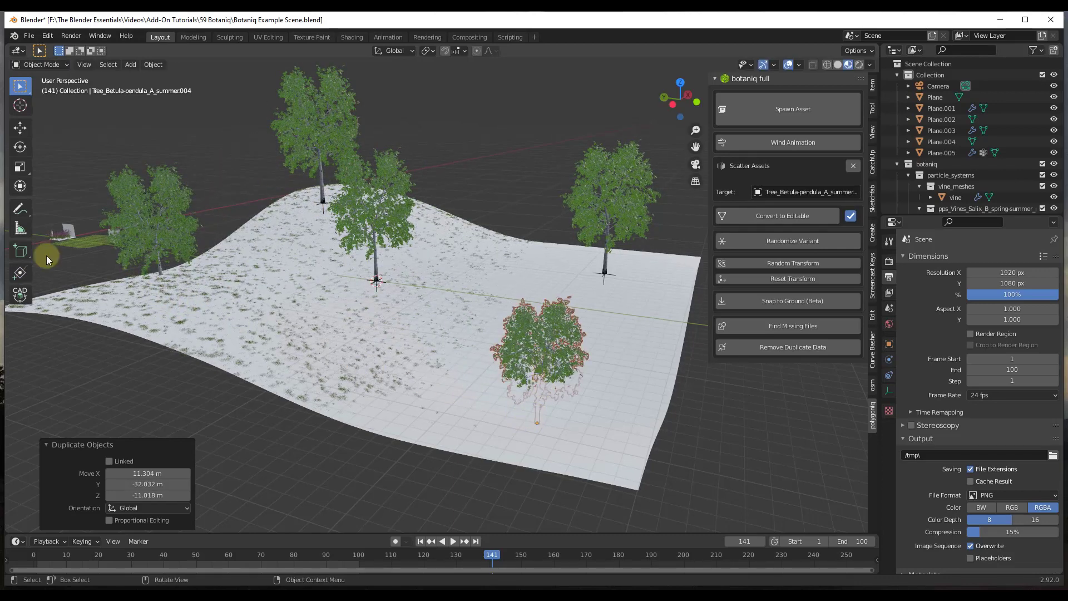
Raise the near-side birch and the one beyond the weedy slope together along Z
{"action": "left_click", "coordinate": [153, 223], "text": "shift"}
{"action": "key", "text": "g"}
{"action": "key", "text": "z"}
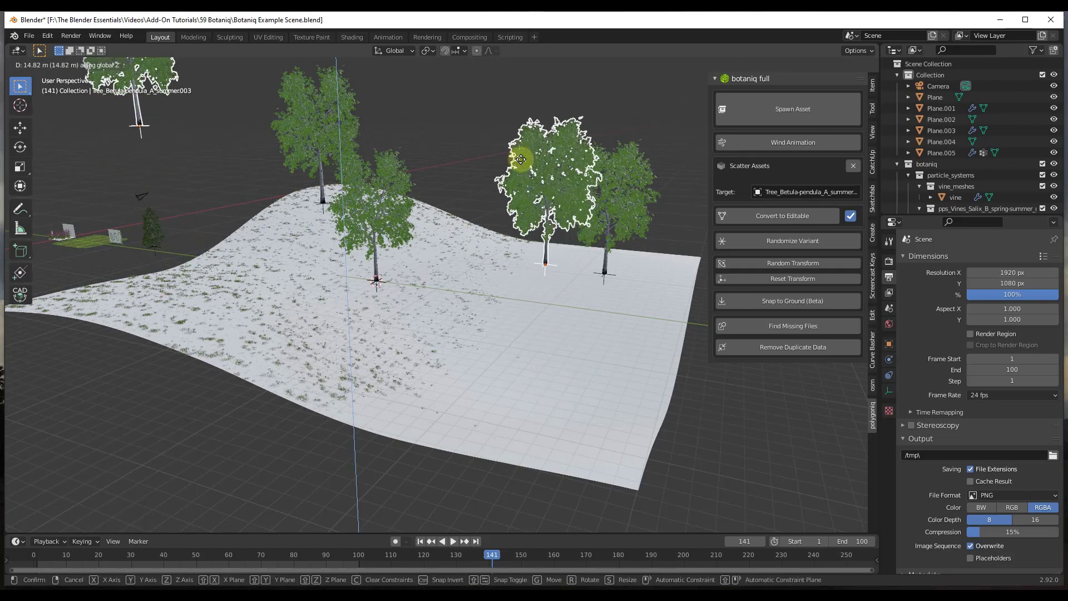
{"action": "left_click", "coordinate": [517, 178]}
Raise the original central birch along Z, and lift the hilltop birch about 2.49 m along Z
{"action": "left_click", "coordinate": [385, 216]}
{"action": "key", "text": "g"}
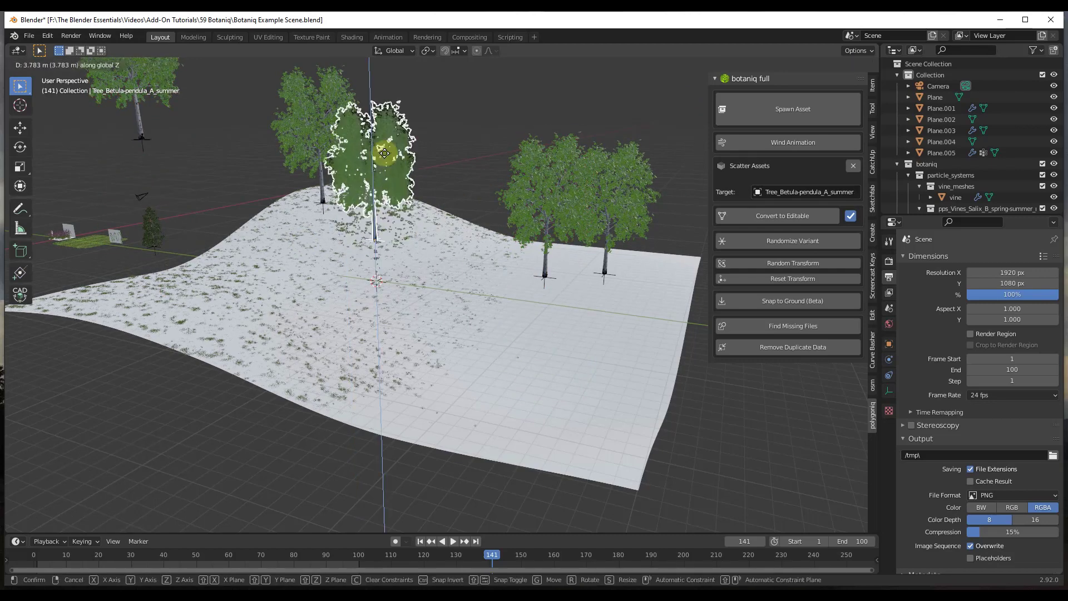
{"action": "left_click", "coordinate": [310, 114]}
{"action": "key", "text": "g"}
{"action": "left_click", "coordinate": [300, 92]}
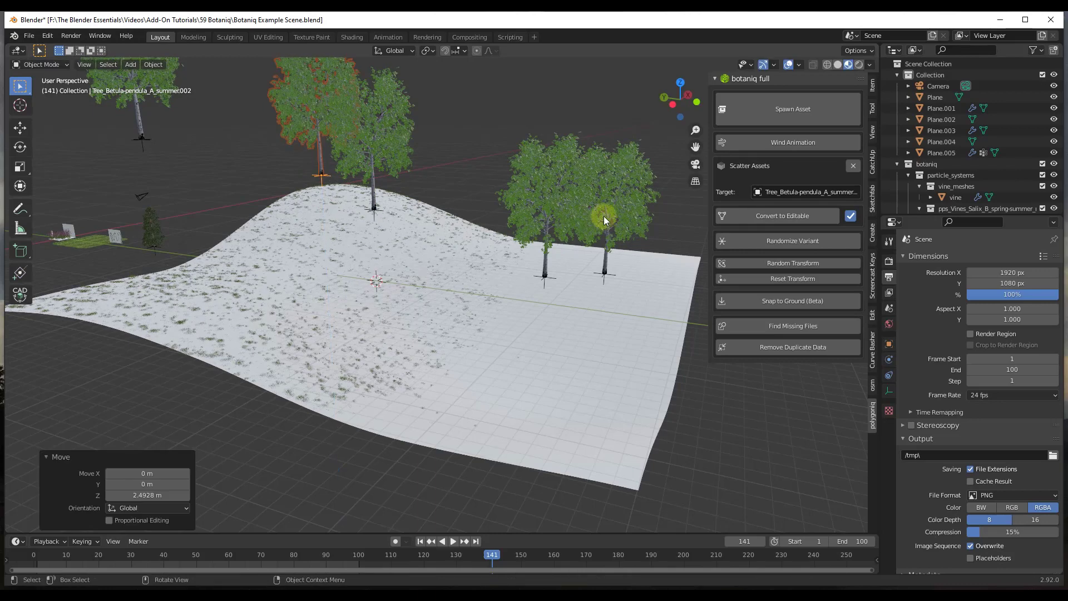
Raise the birch at the far side of the terrain's bare end about 6.79 m along Z
{"action": "left_click", "coordinate": [628, 208]}
{"action": "key", "text": "g"}
{"action": "key", "text": "z"}
{"action": "left_click", "coordinate": [629, 145]}
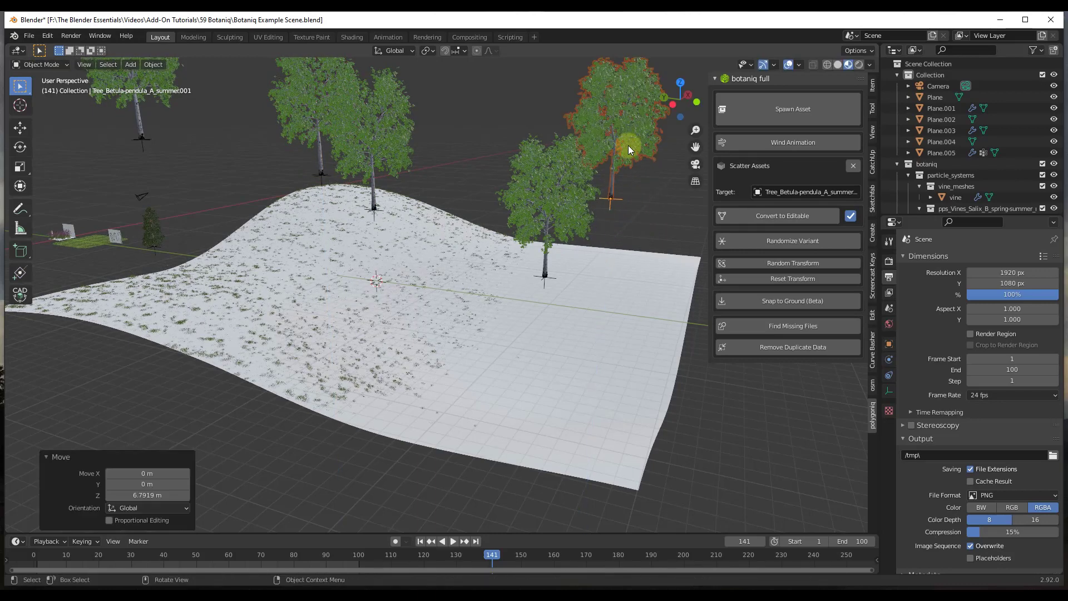
Select all five birches on the terrain and snap them to the ground surface
{"action": "left_click", "coordinate": [560, 198], "text": "shift"}
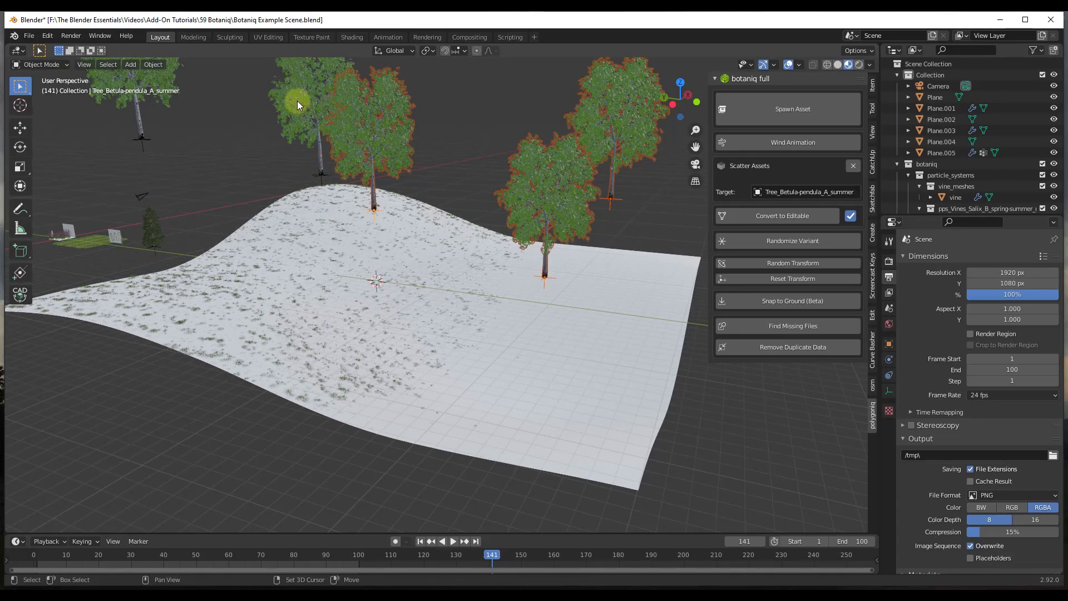
{"action": "left_click", "coordinate": [135, 118], "text": "shift"}
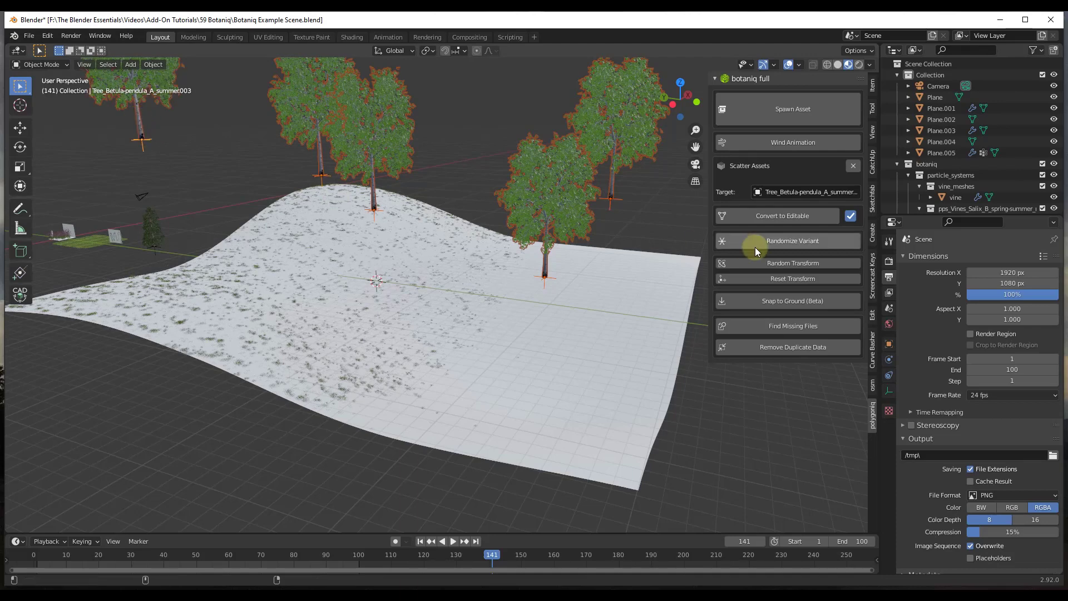
{"action": "left_click", "coordinate": [793, 301]}
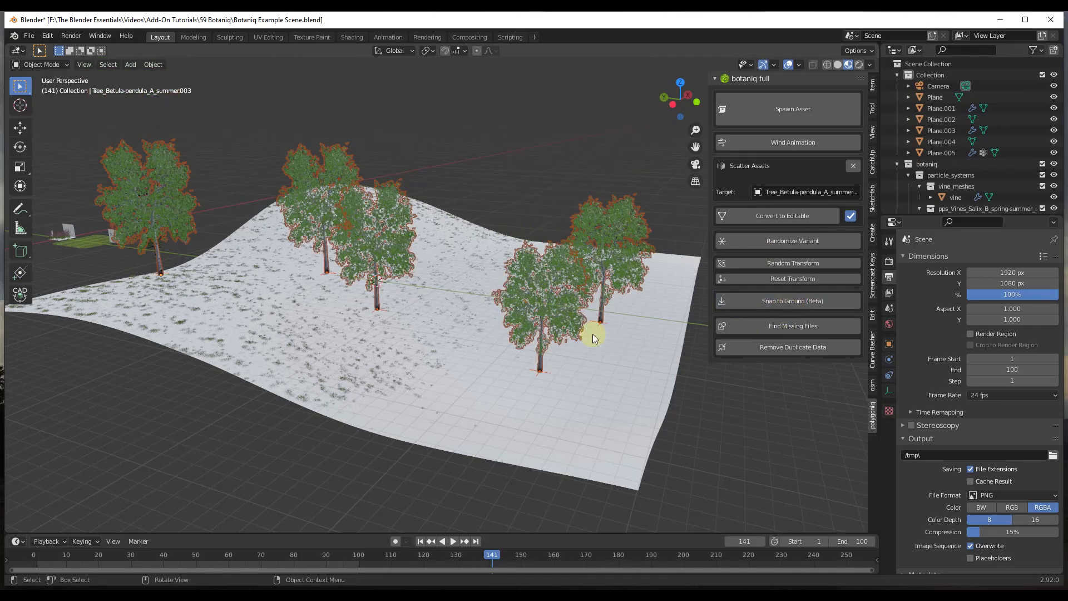
{"action": "middle_click_drag", "start_coordinate": [593, 334], "coordinate": [459, 349]}
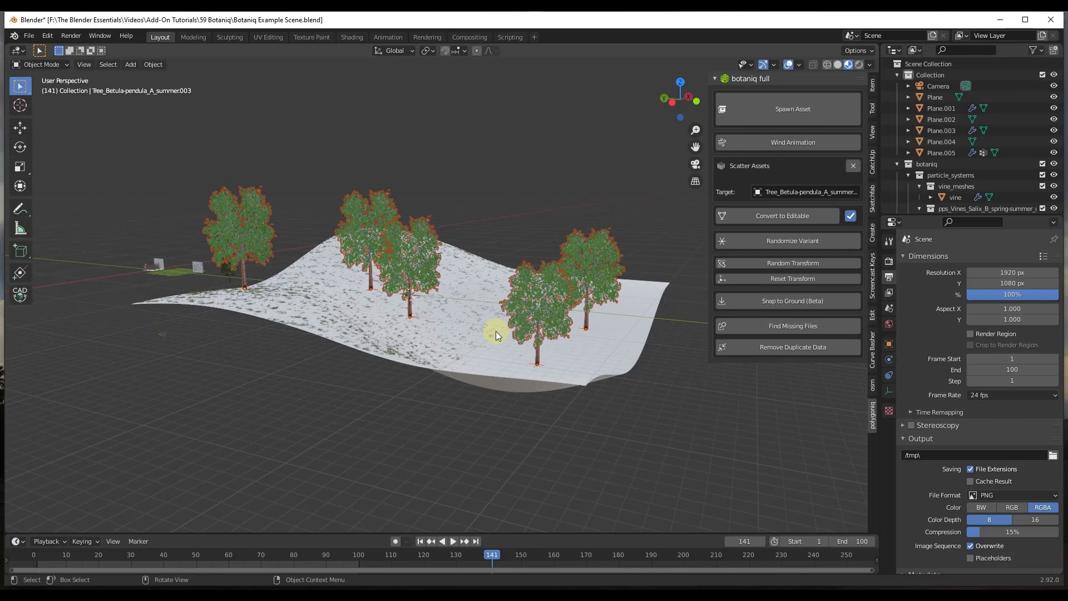
{"action": "scroll", "coordinate": [493, 326], "scroll_direction": "up", "scroll_amount": 5}
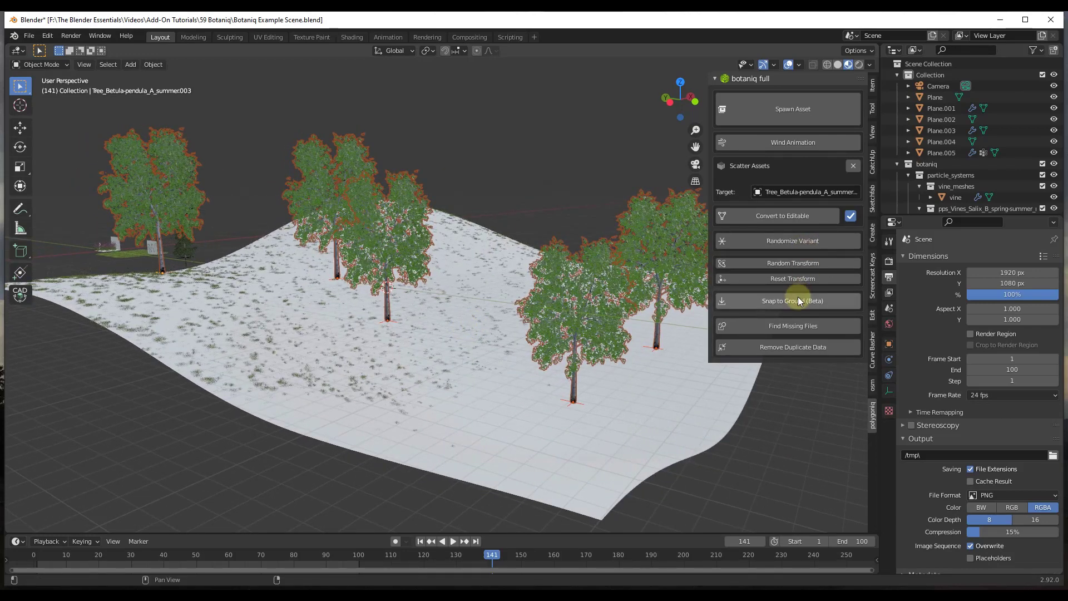
Randomize the variants of the five selected birches several times to get a mix of tree shapes and sizes
{"action": "left_click", "coordinate": [793, 240]}
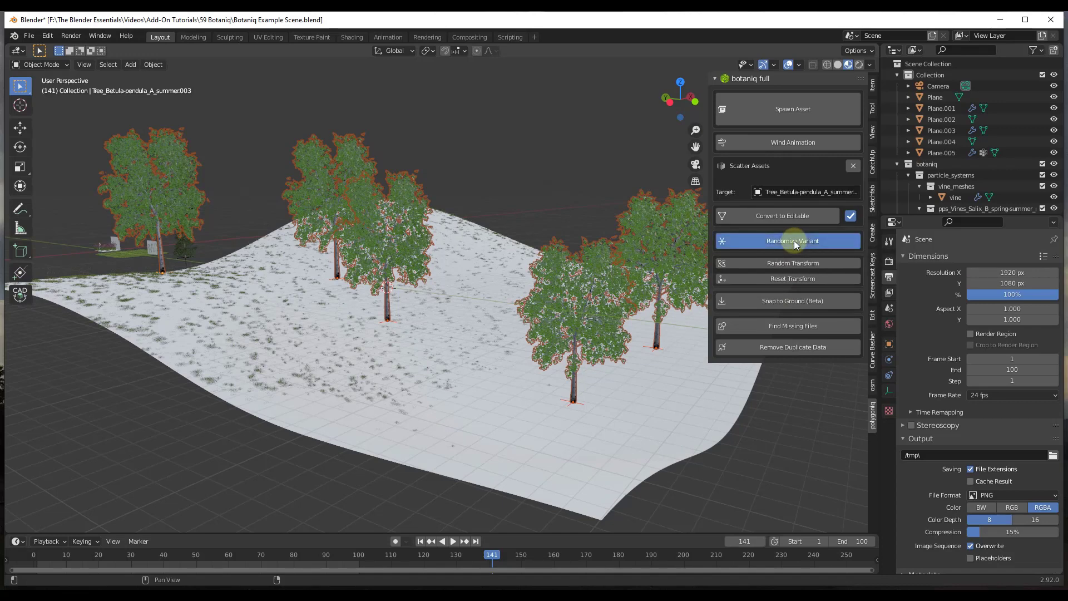
{"action": "left_click", "coordinate": [573, 345]}
{"action": "scroll", "coordinate": [633, 363], "scroll_direction": "up", "scroll_amount": 4}
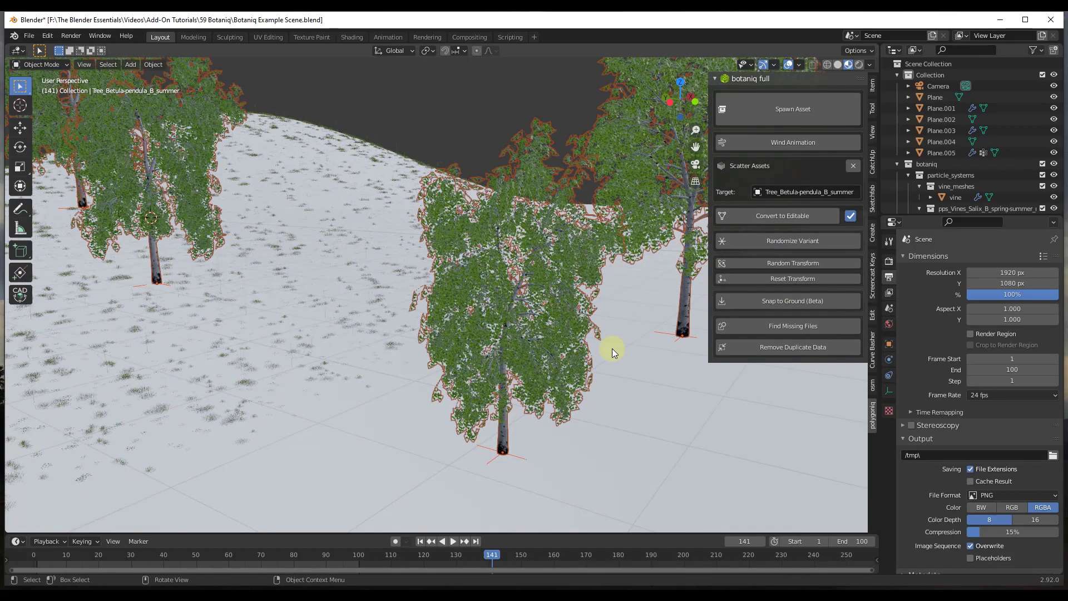
{"action": "left_click", "coordinate": [785, 242]}
{"action": "left_click", "coordinate": [785, 242]}
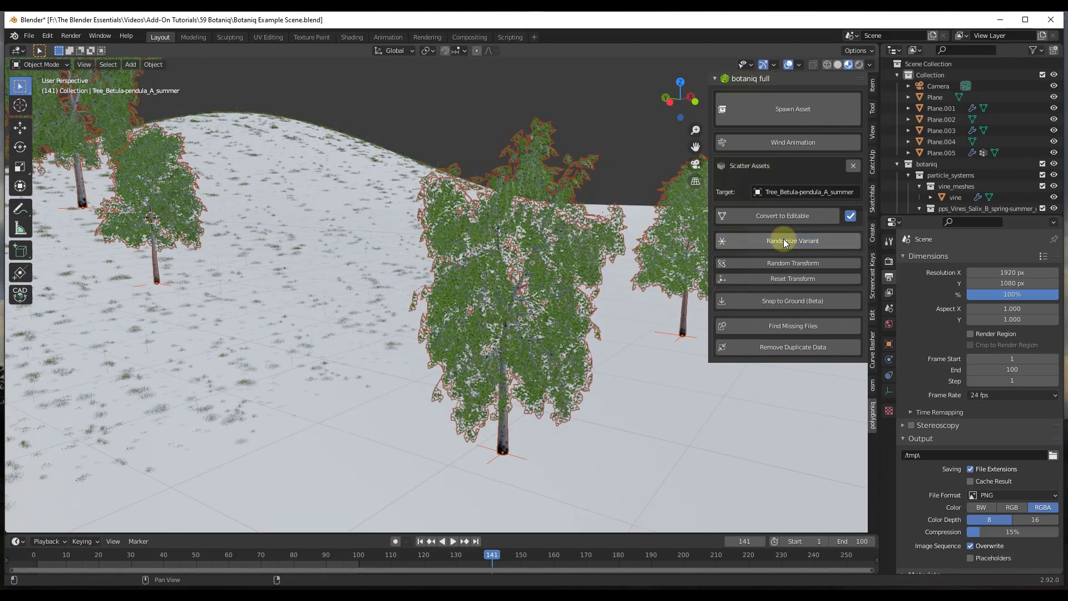
{"action": "left_click", "coordinate": [785, 242]}
{"action": "scroll", "coordinate": [548, 316], "scroll_direction": "down", "scroll_amount": 4}
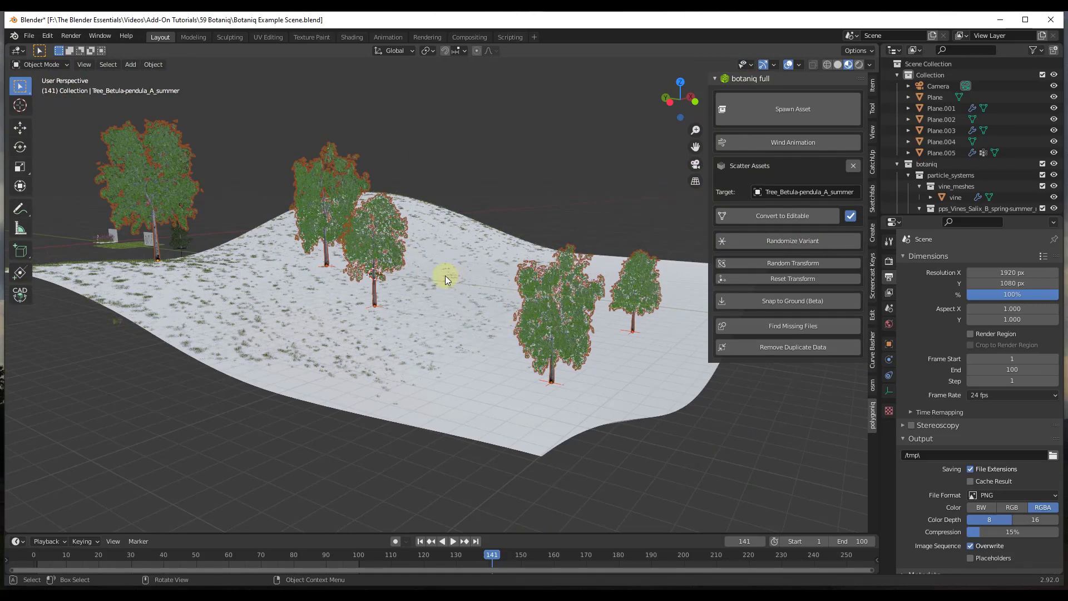
{"action": "left_click", "coordinate": [790, 242]}
{"action": "left_click", "coordinate": [790, 242]}
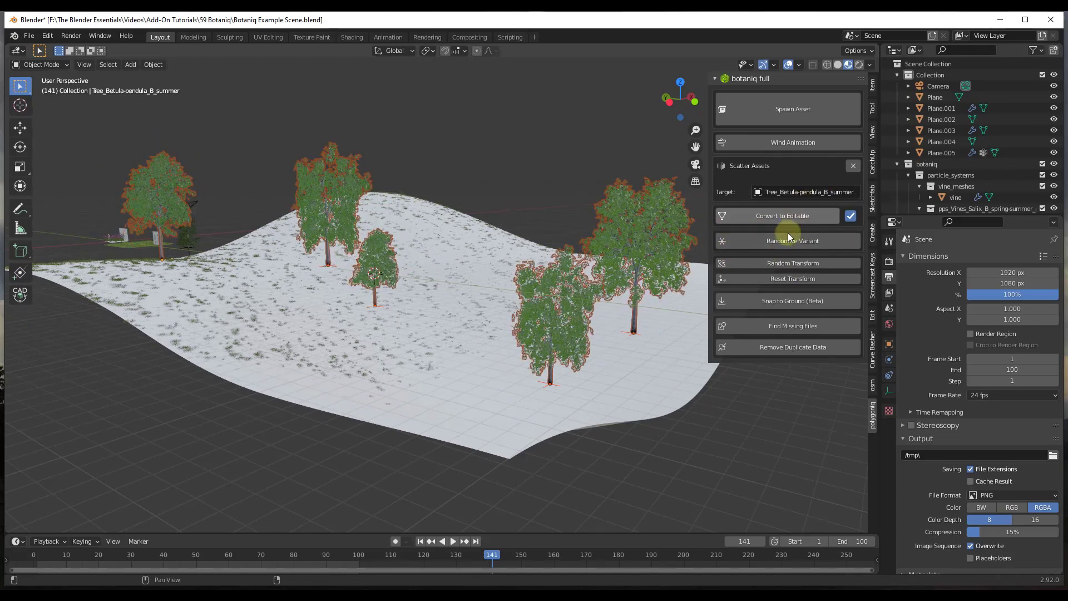
Try several random transforms on the five selected birches and reset their transforms
{"action": "left_click", "coordinate": [785, 264]}
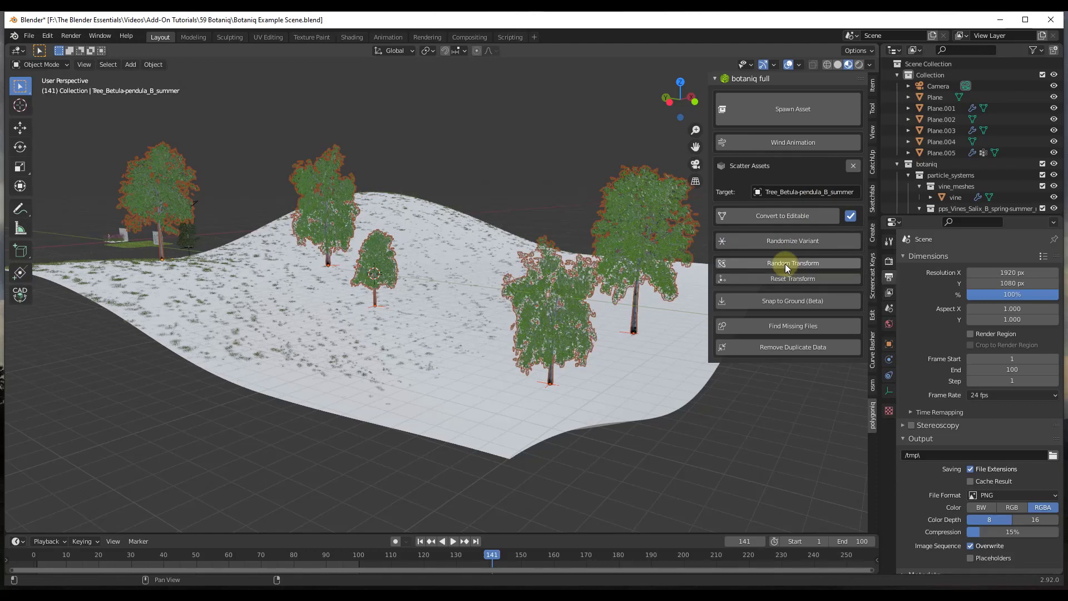
{"action": "left_click", "coordinate": [786, 263]}
{"action": "left_click", "coordinate": [786, 263]}
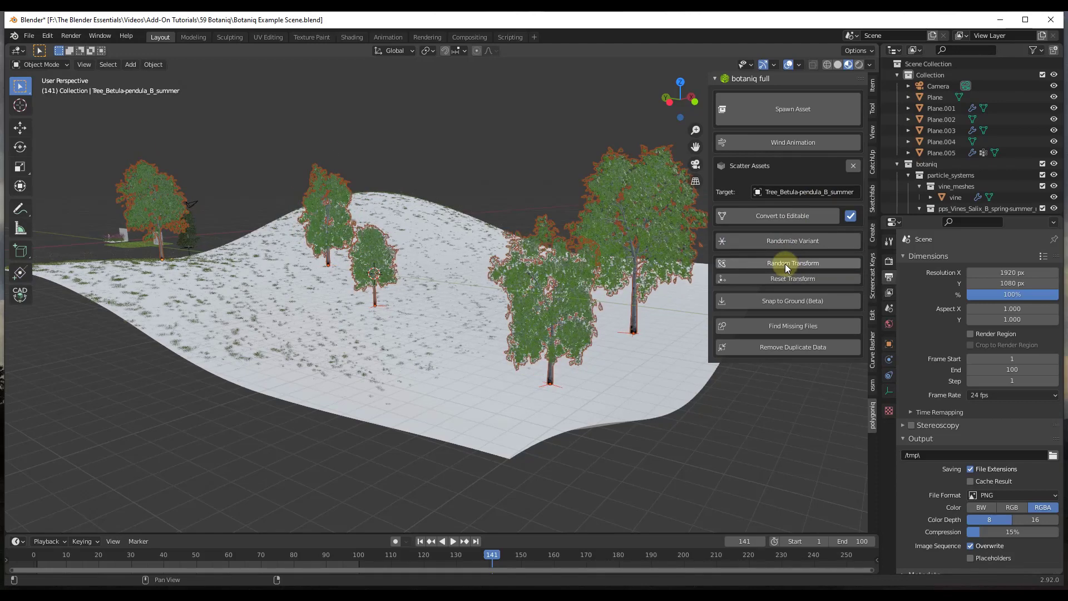
{"action": "left_click", "coordinate": [786, 264]}
{"action": "left_click", "coordinate": [785, 263]}
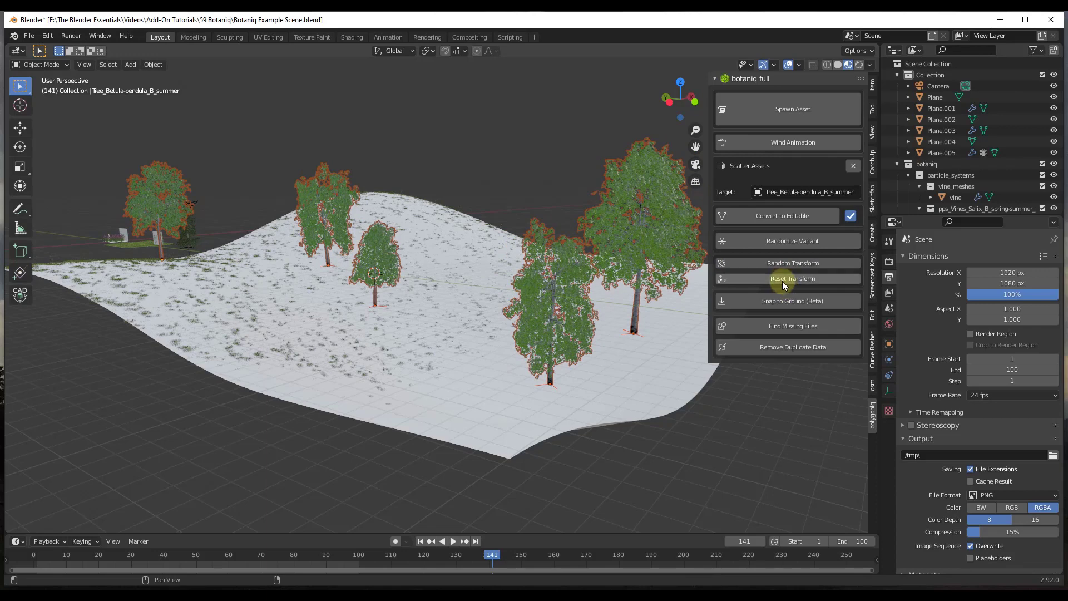
{"action": "left_click", "coordinate": [782, 281]}
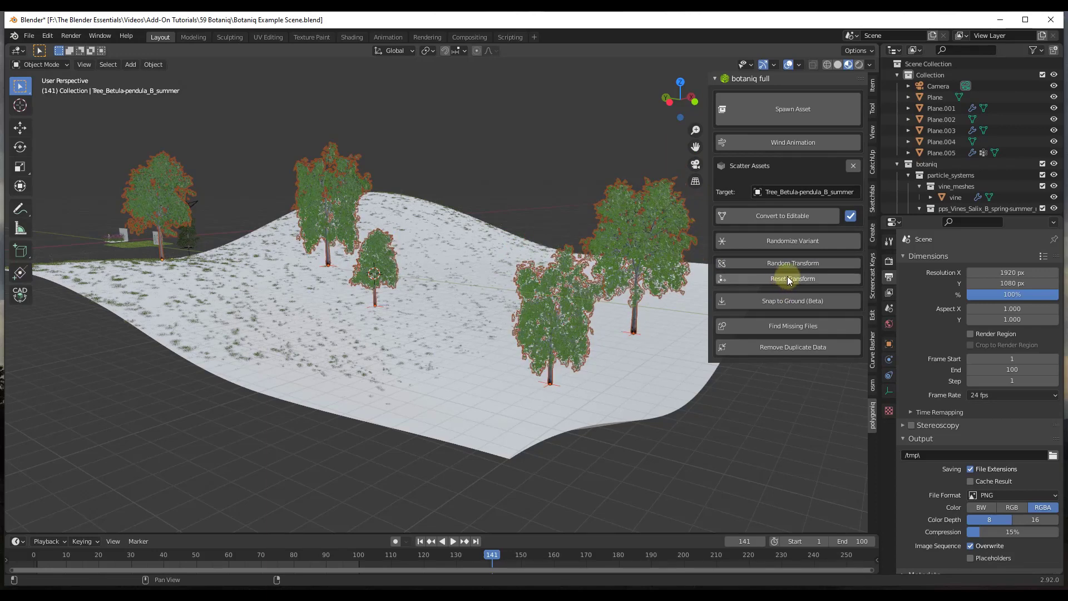
Apply Random Transform repeatedly to the five selected birches to vary their rotation and scale across the terrain
{"action": "left_click", "coordinate": [786, 264]}
{"action": "left_click", "coordinate": [785, 264]}
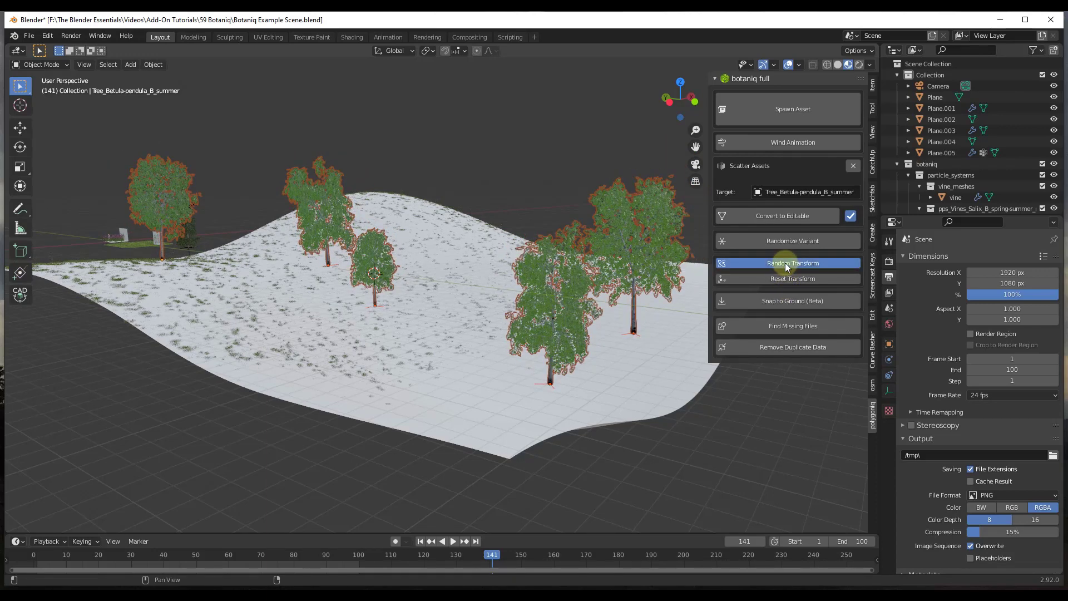
{"action": "left_click", "coordinate": [785, 264]}
{"action": "left_click", "coordinate": [786, 262]}
{"action": "left_click", "coordinate": [785, 262]}
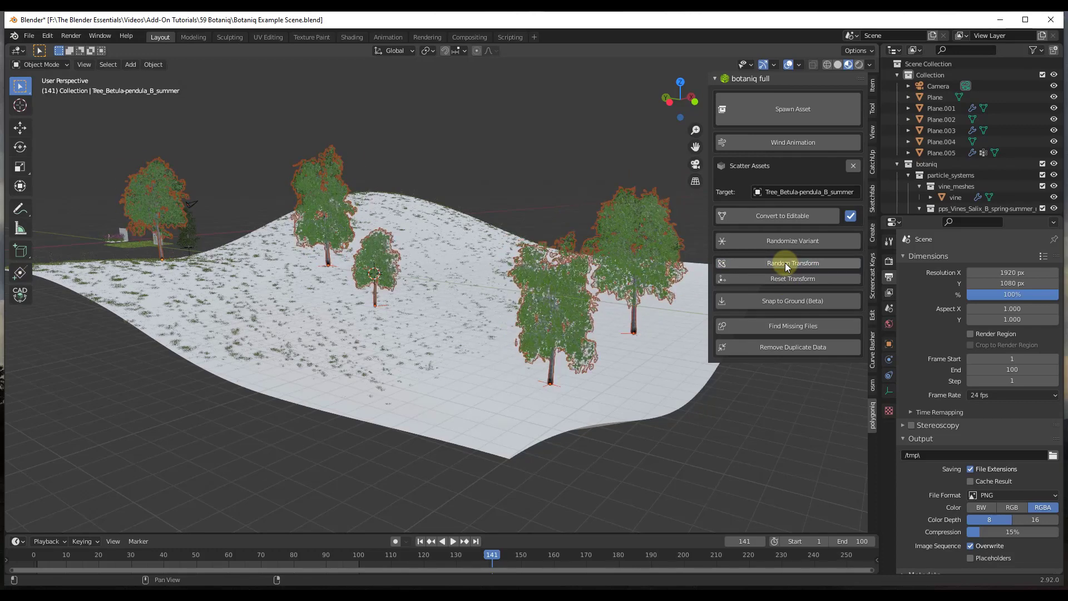
{"action": "left_click", "coordinate": [785, 262]}
{"action": "left_click", "coordinate": [786, 263]}
{"action": "left_click", "coordinate": [786, 263]}
{"action": "left_click", "coordinate": [786, 263]}
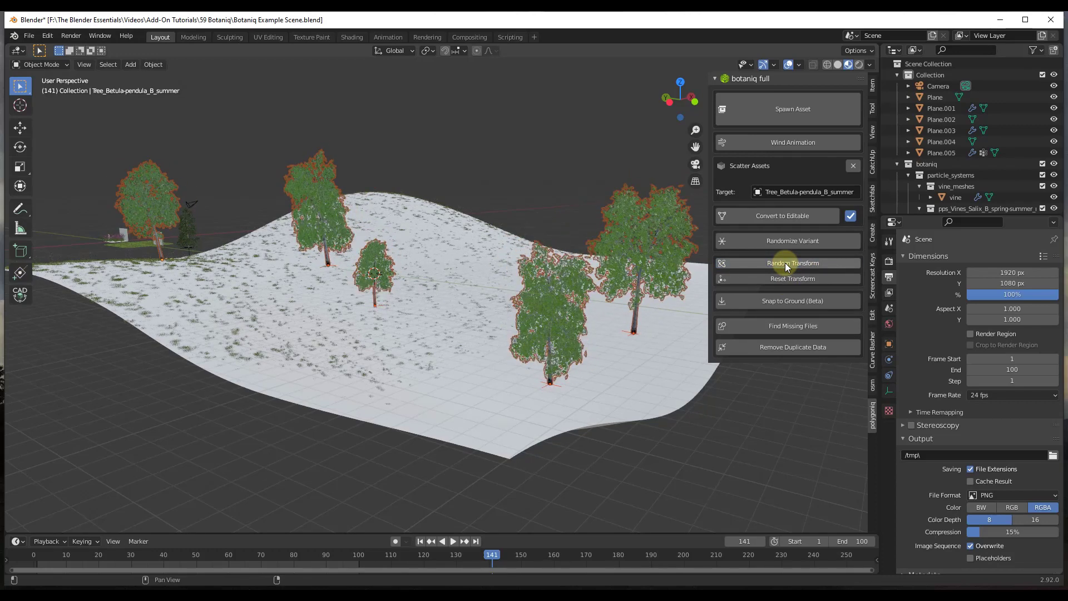
{"action": "left_click", "coordinate": [786, 262]}
{"action": "left_click", "coordinate": [786, 262]}
{"action": "left_click", "coordinate": [786, 263]}
{"action": "left_click", "coordinate": [785, 262]}
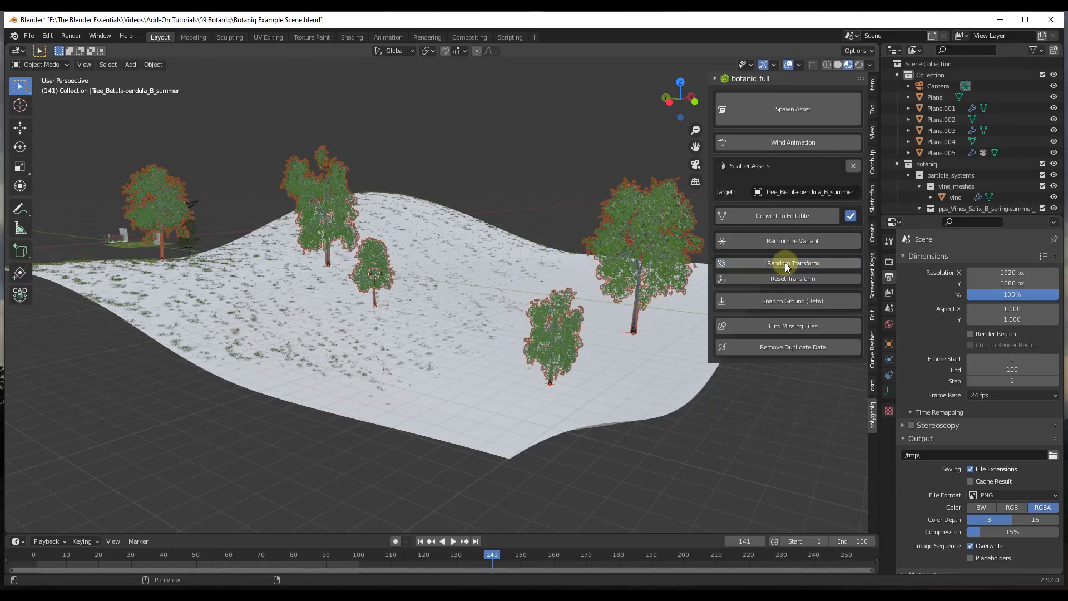
{"action": "mouse_move", "coordinate": [645, 305]}
{"action": "middle_mouse_down"}
{"action": "mouse_move", "coordinate": [582, 291]}
{"action": "mouse_move", "coordinate": [647, 305]}
{"action": "mouse_move", "coordinate": [633, 306]}
{"action": "middle_mouse_up"}
{"action": "scroll", "coordinate": [632, 306], "scroll_direction": "up", "scroll_amount": 1}
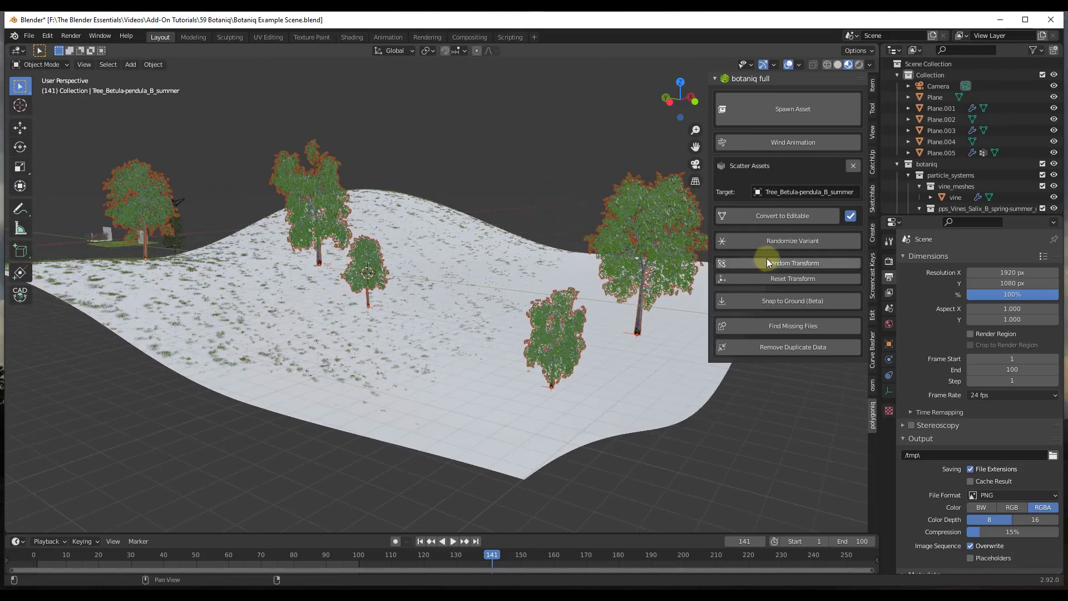